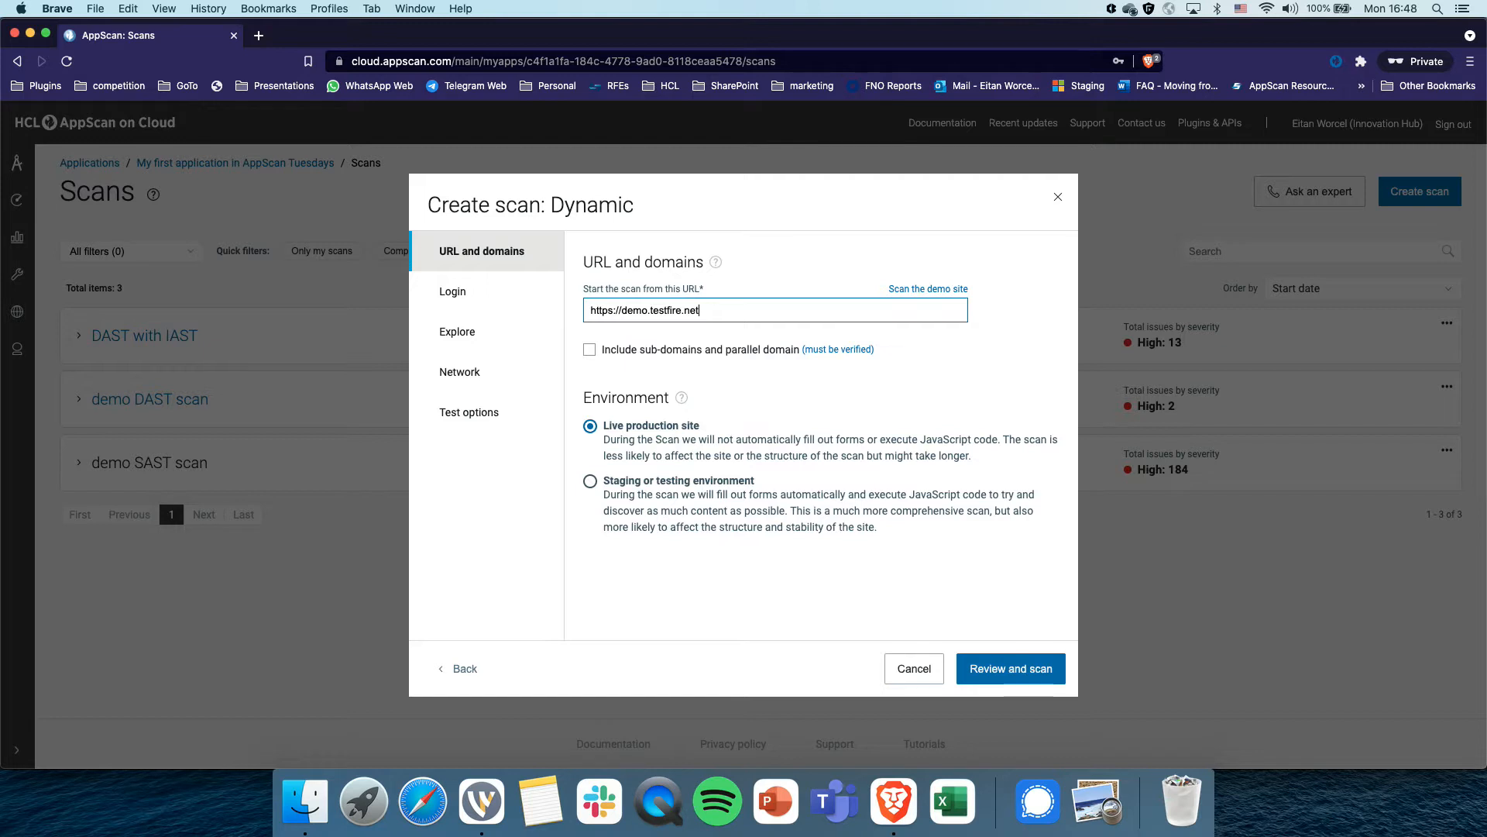
# Review the username-and-password and recorded login options for the scan, keeping the application login set to Login not required.
pyautogui.click(453, 291)
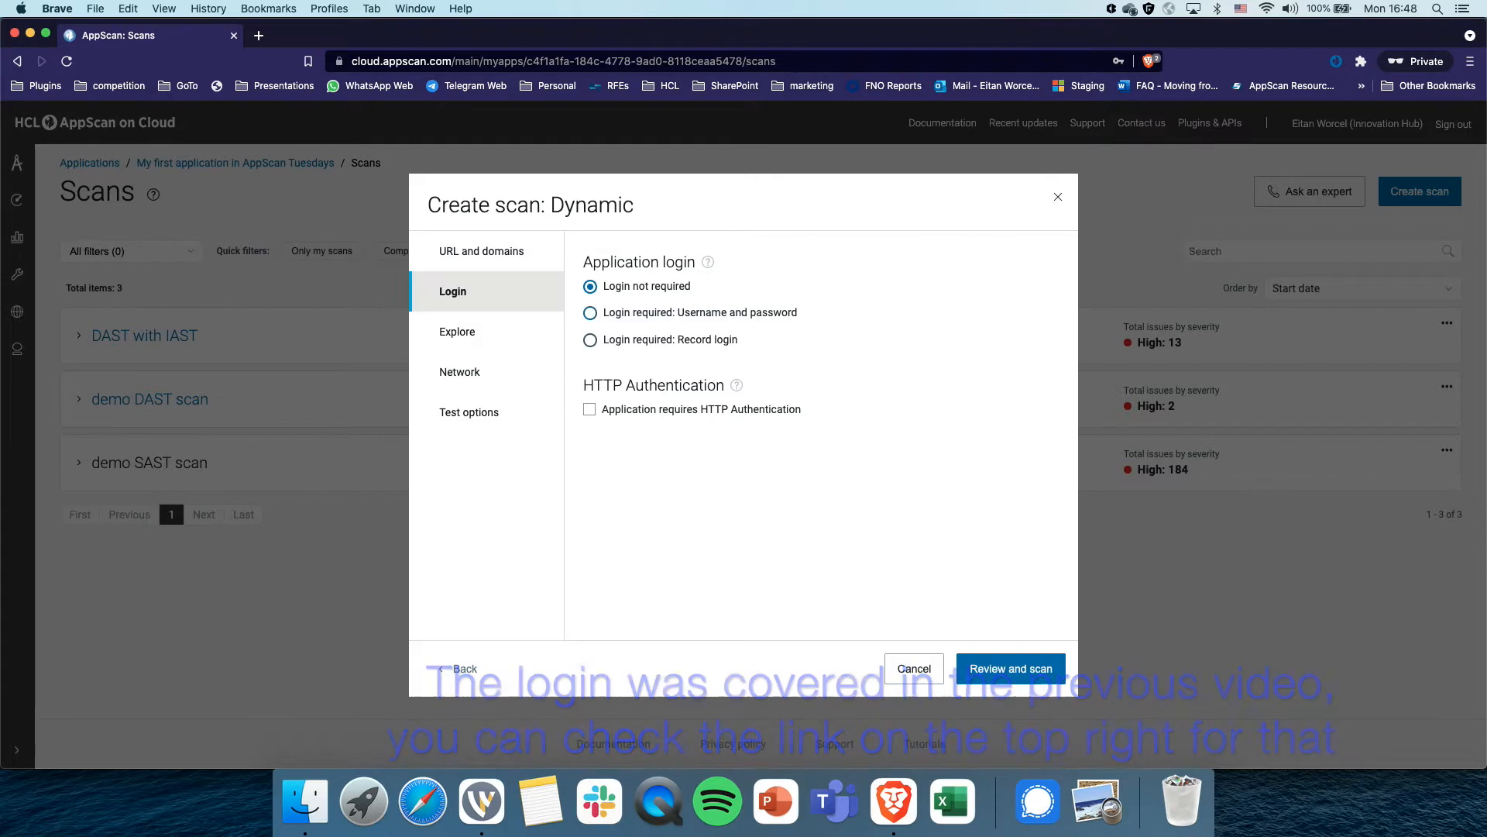
pyautogui.click(591, 313)
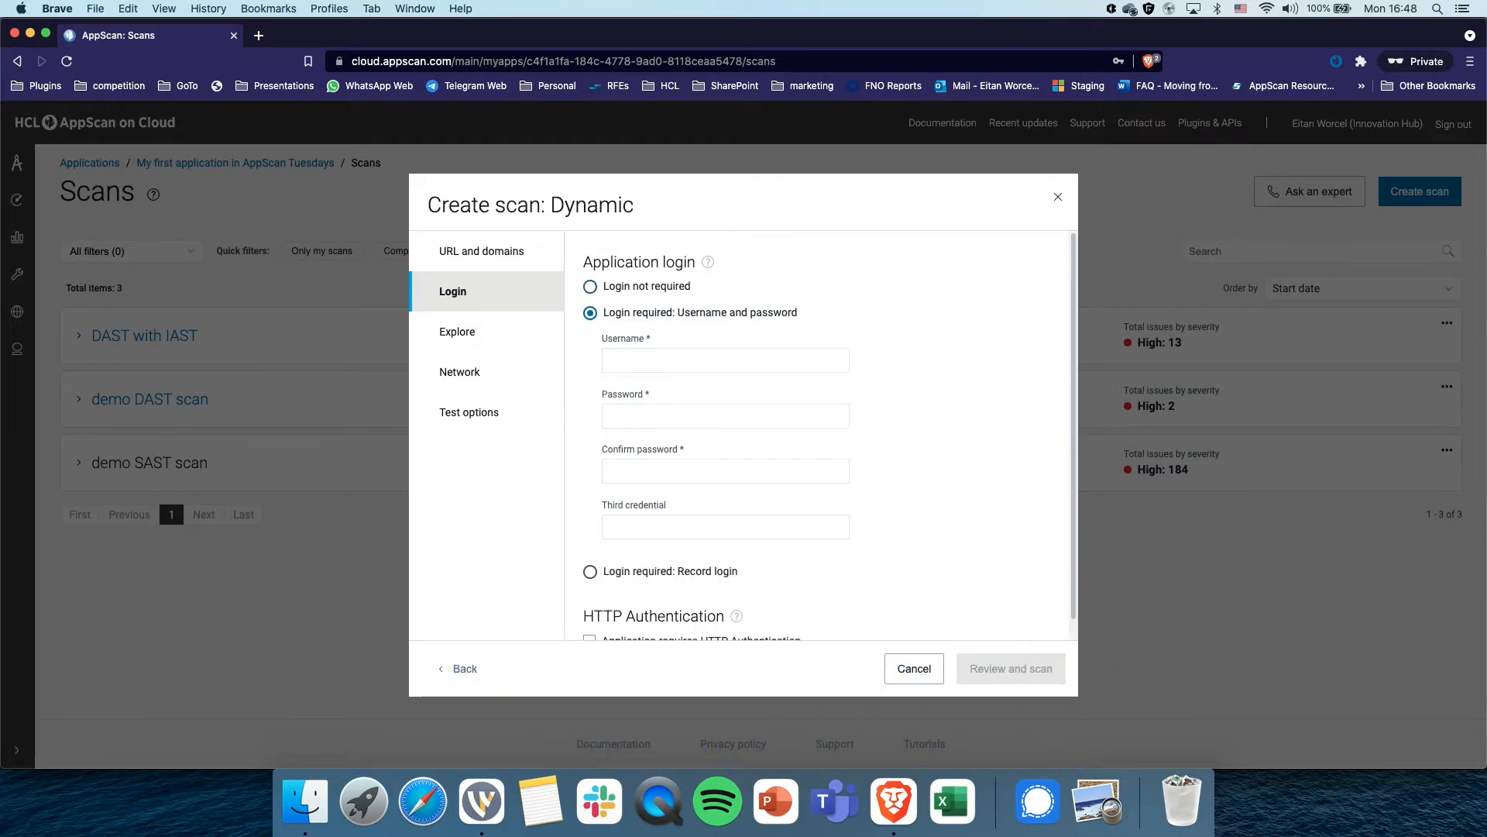
pyautogui.click(591, 572)
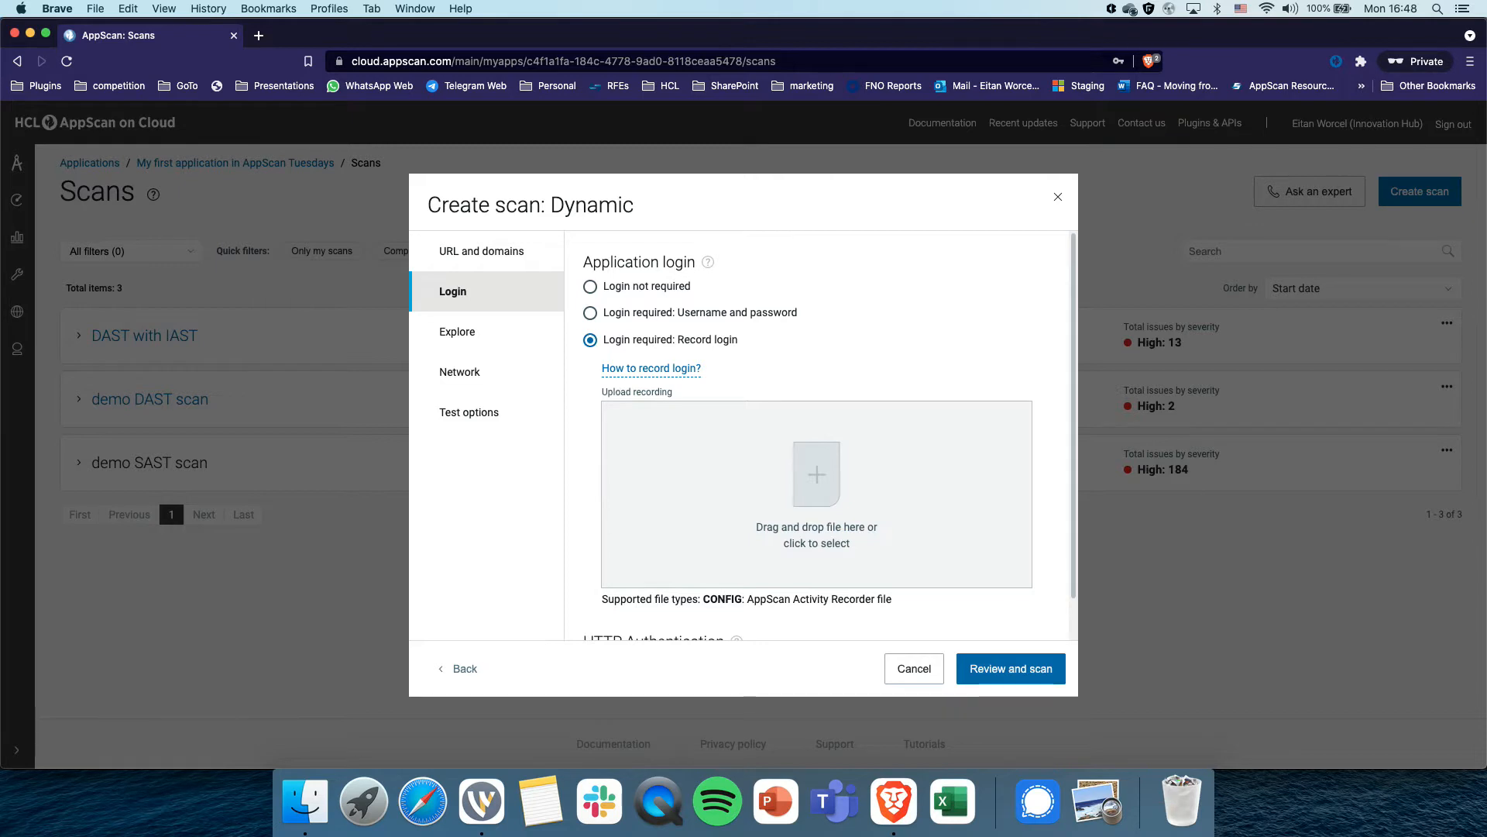
pyautogui.click(590, 287)
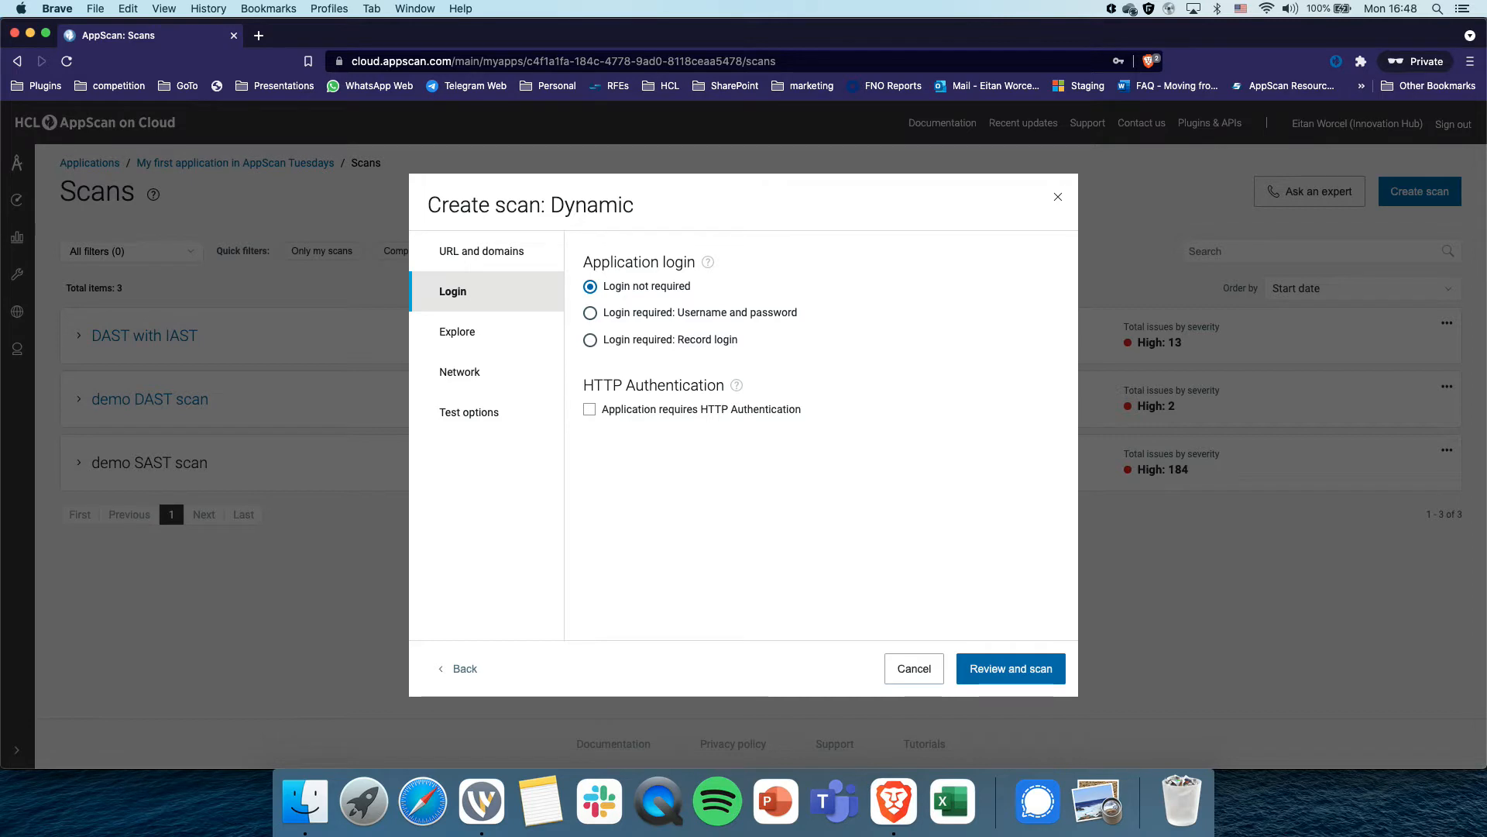
# Set the scan to Explore with guidance and check the AppScan Activity Recorder store page linked in the traffic recording instructions.
pyautogui.click(457, 332)
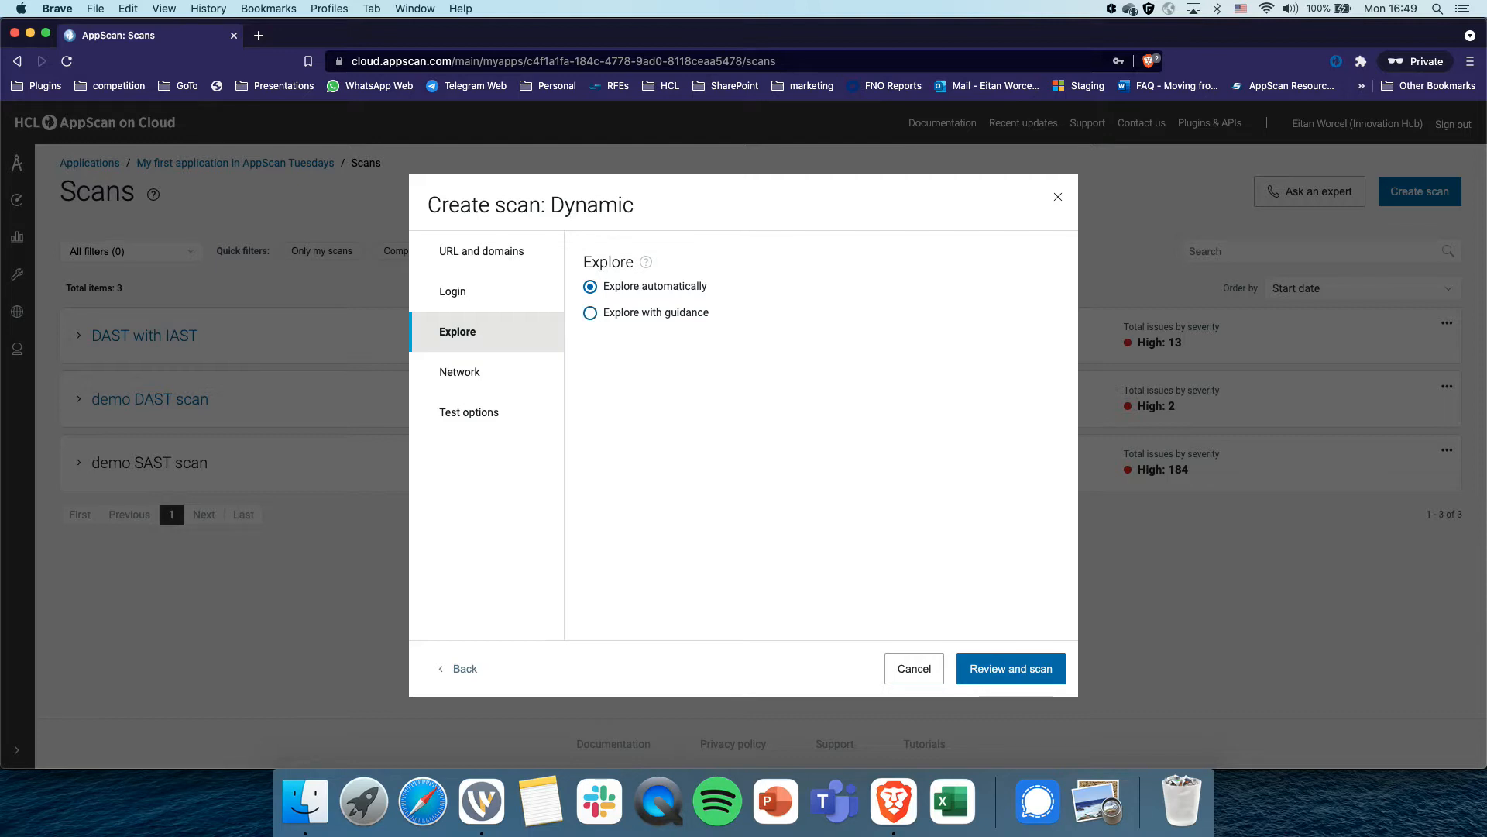
pyautogui.click(591, 313)
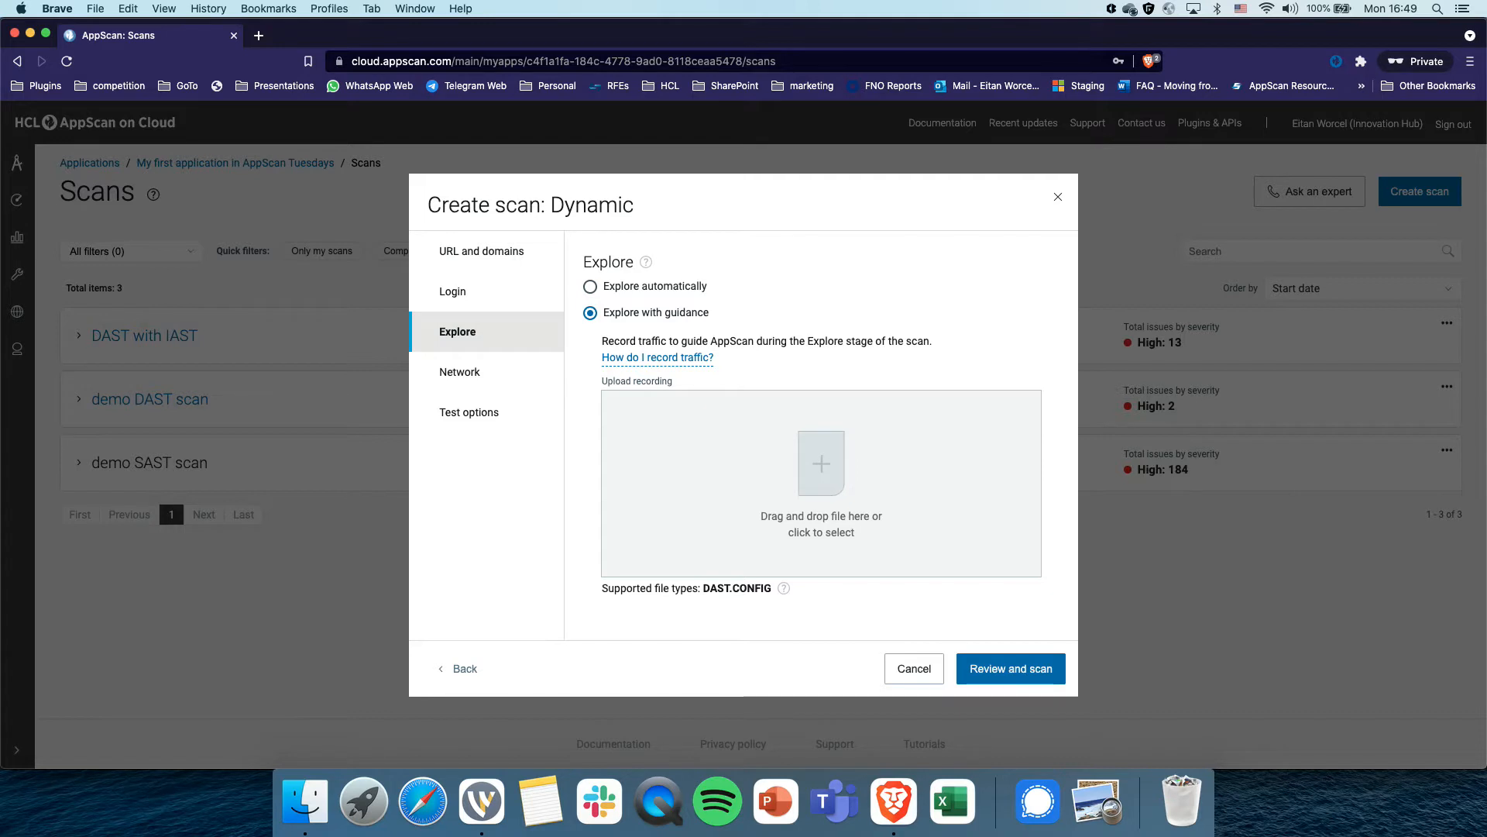
pyautogui.moveTo(657, 358)
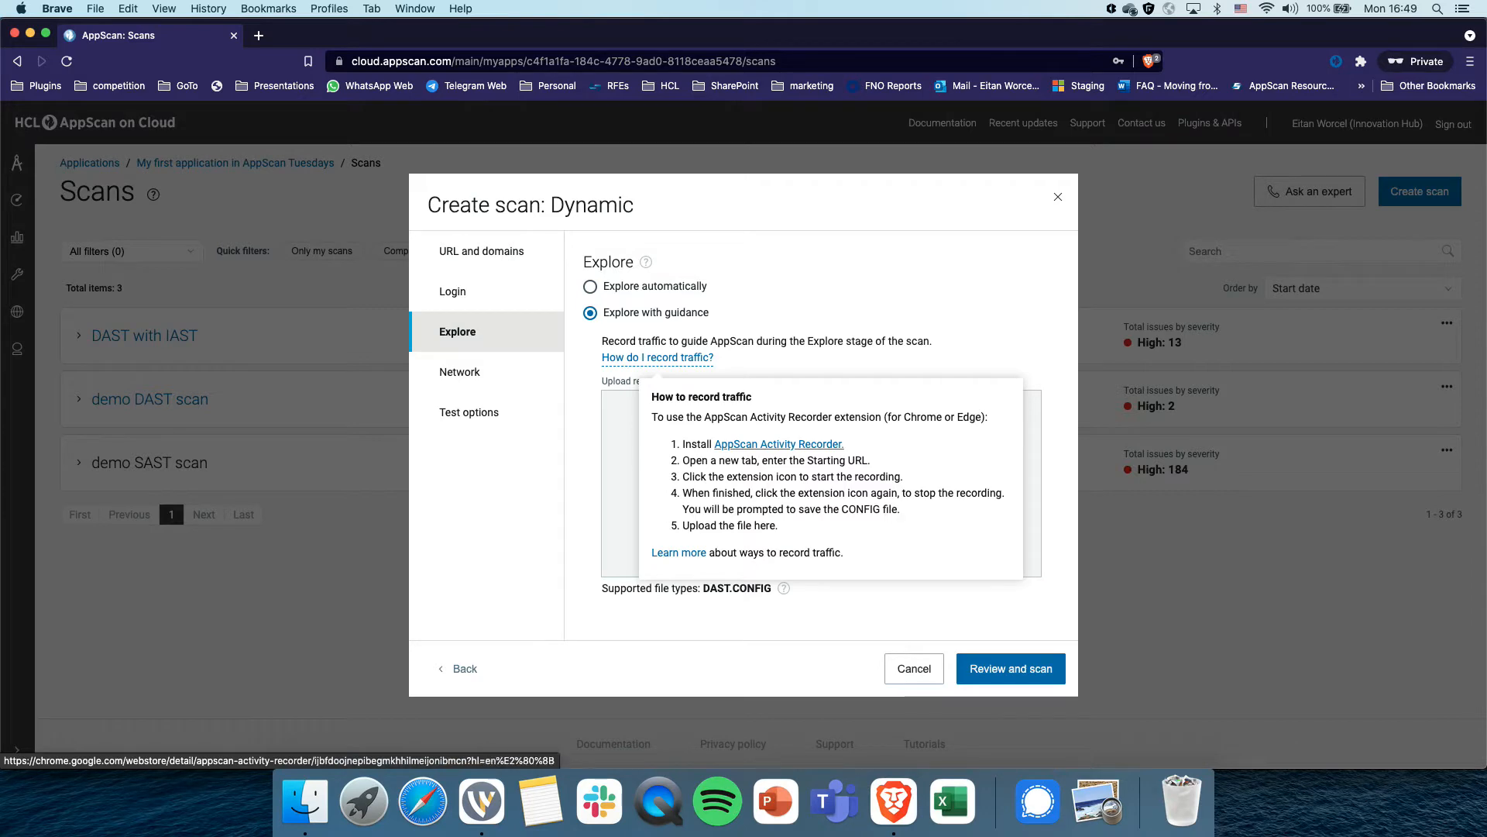
pyautogui.click(778, 444)
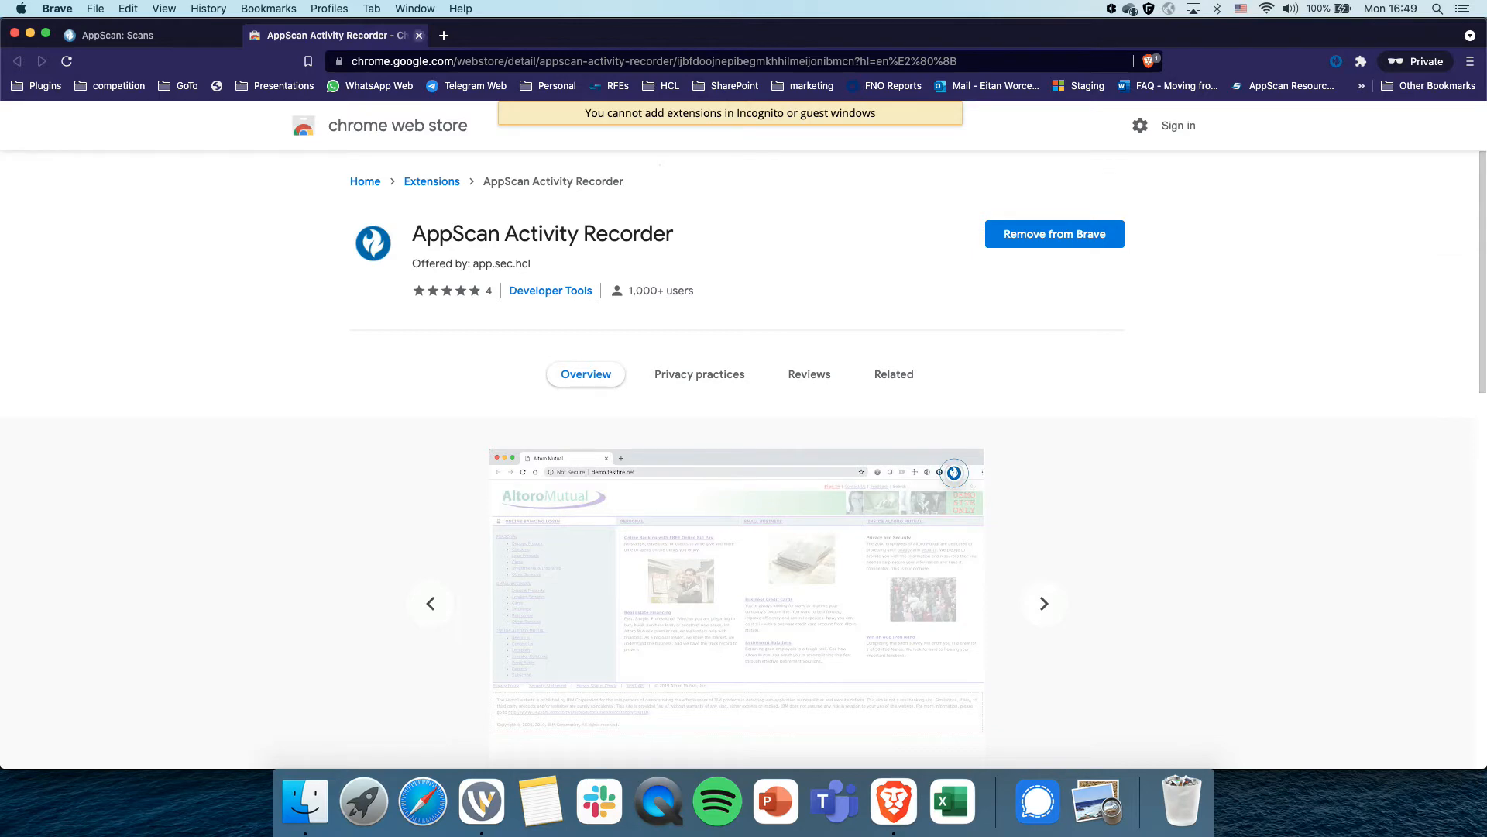
pyautogui.click(419, 35)
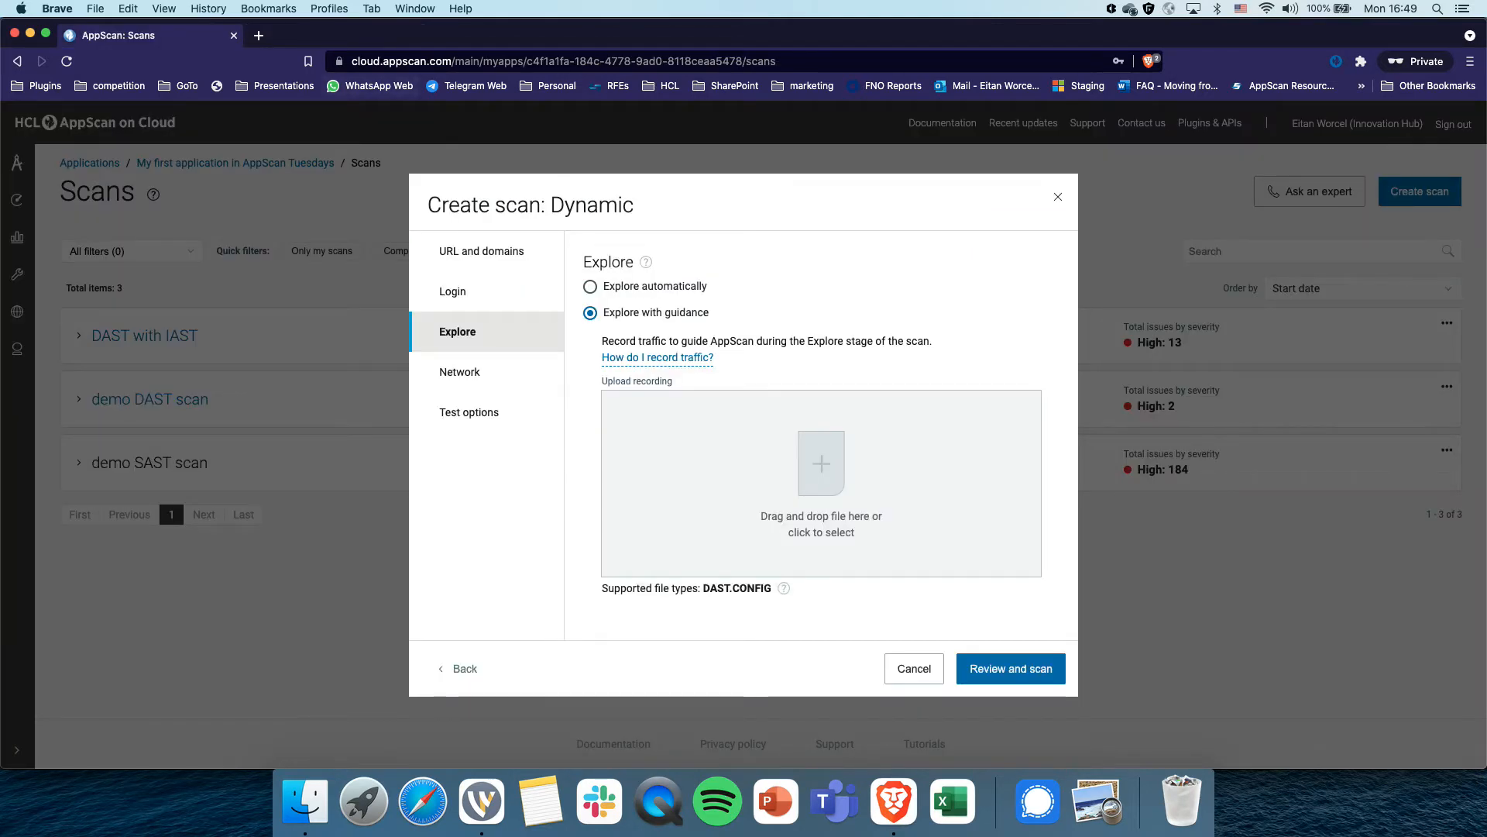
pyautogui.click(259, 34)
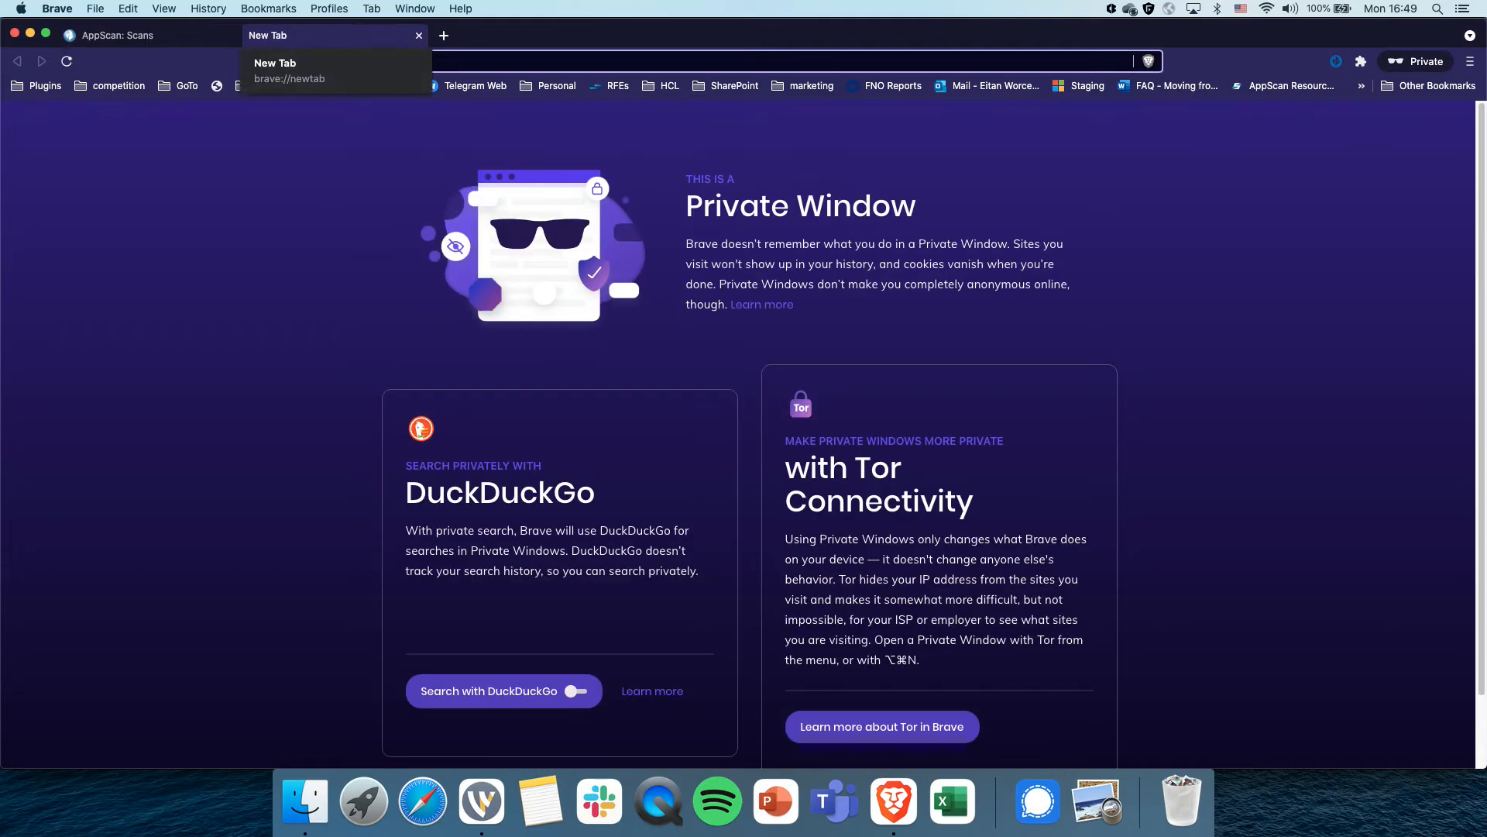
pyautogui.write('https://demo.testfire.net')
pyautogui.press('Return')
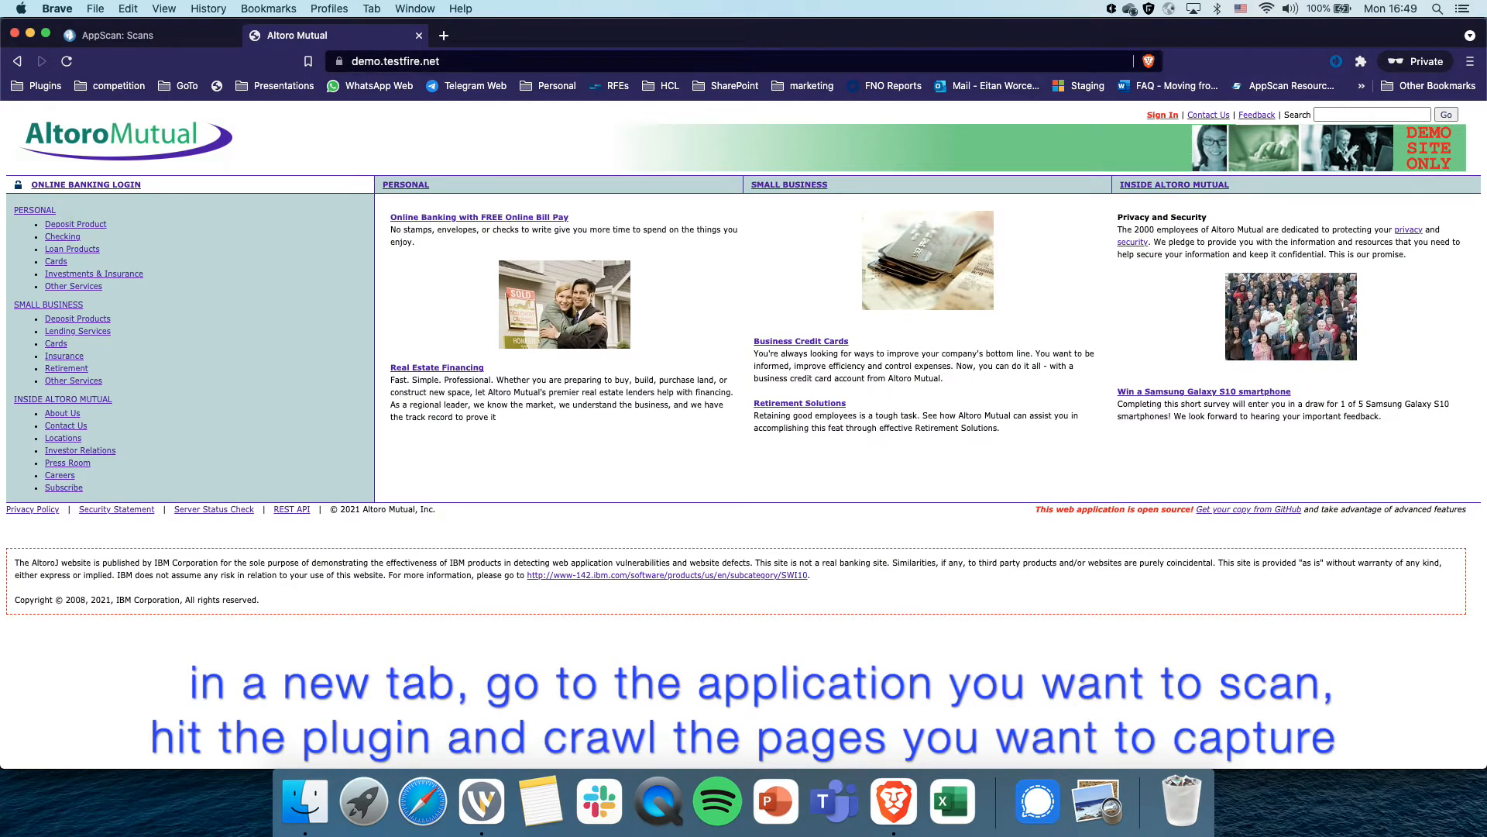
pyautogui.click(1337, 61)
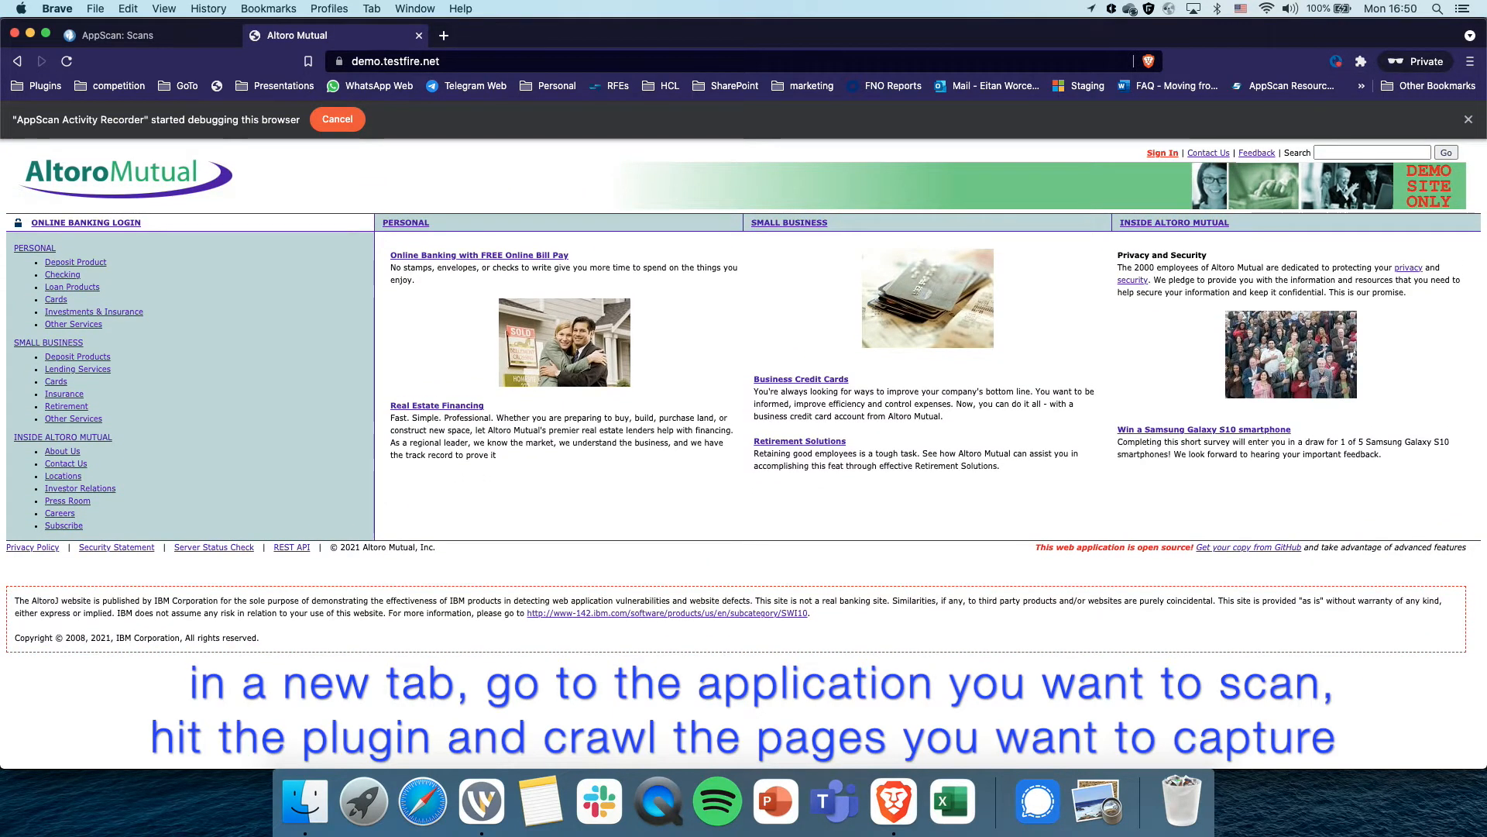
# Record a site search for "AppScan Tuesday" and visits to the personal Loan Products page and its linked Altoro Mutual contact page.
pyautogui.click(1372, 152)
pyautogui.write('A')
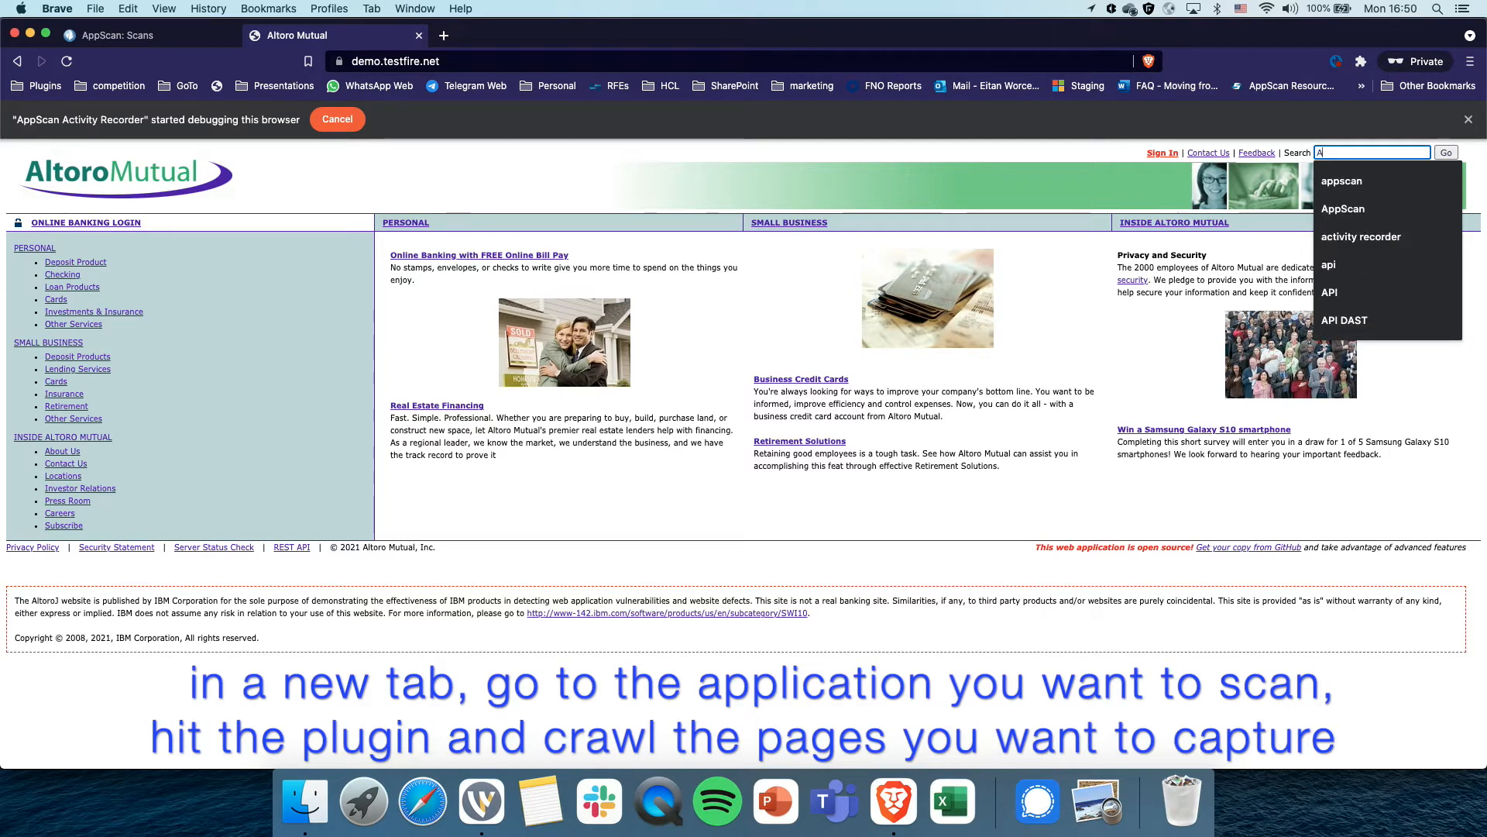
pyautogui.write('ppScan Tuesday')
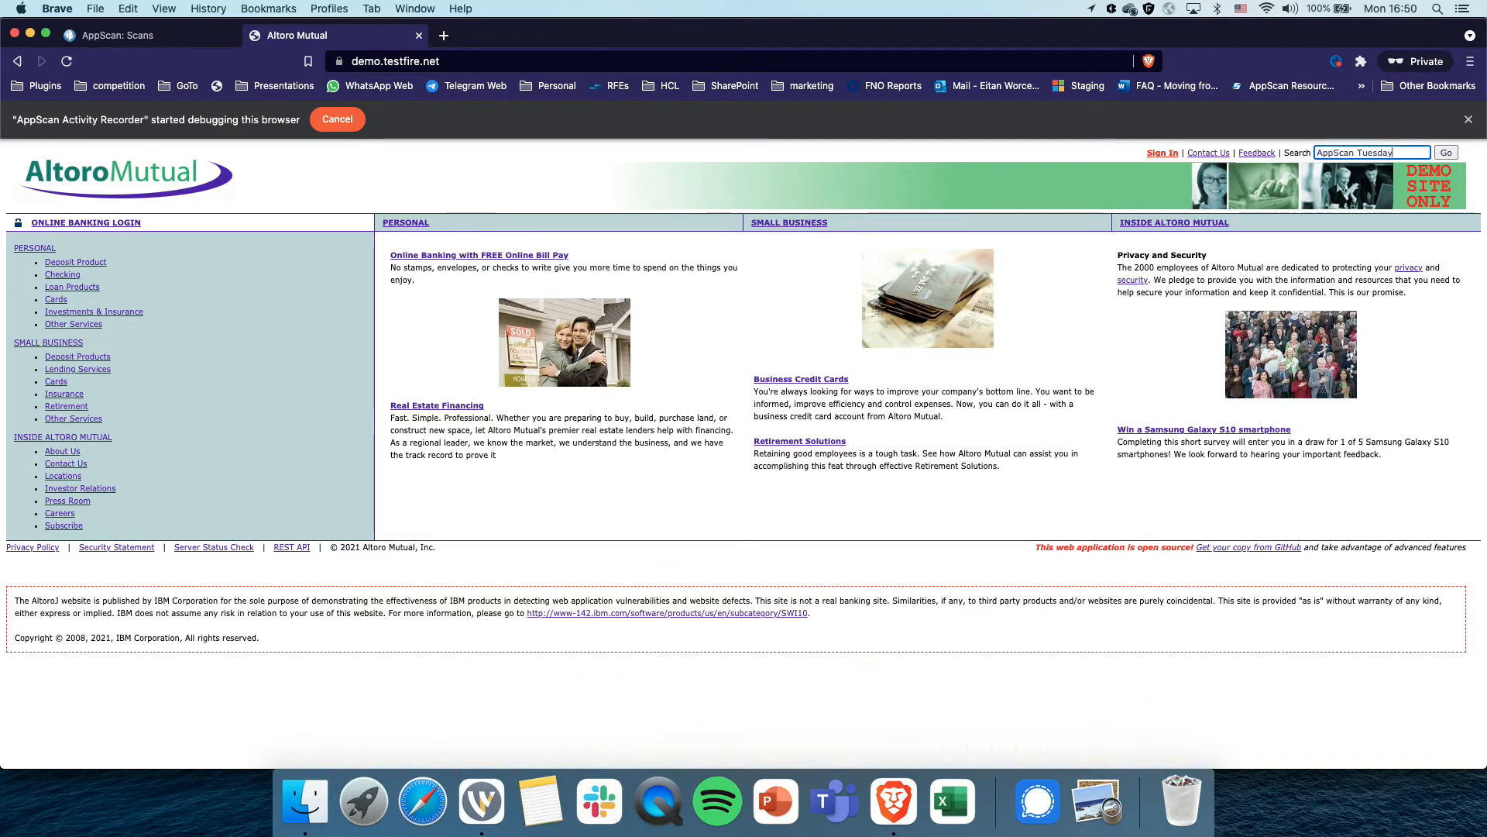
pyautogui.press('Return')
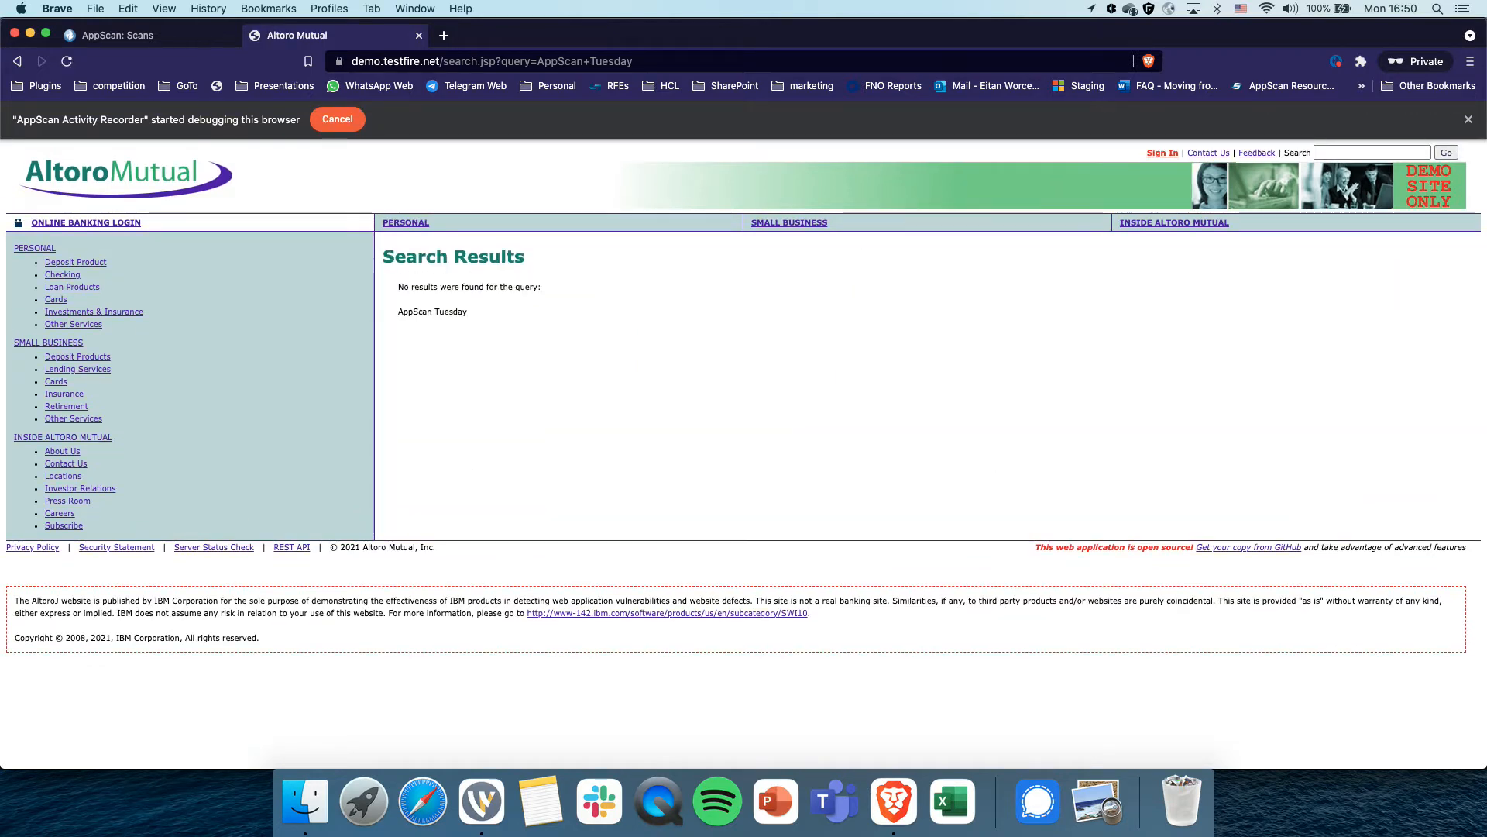
pyautogui.click(72, 286)
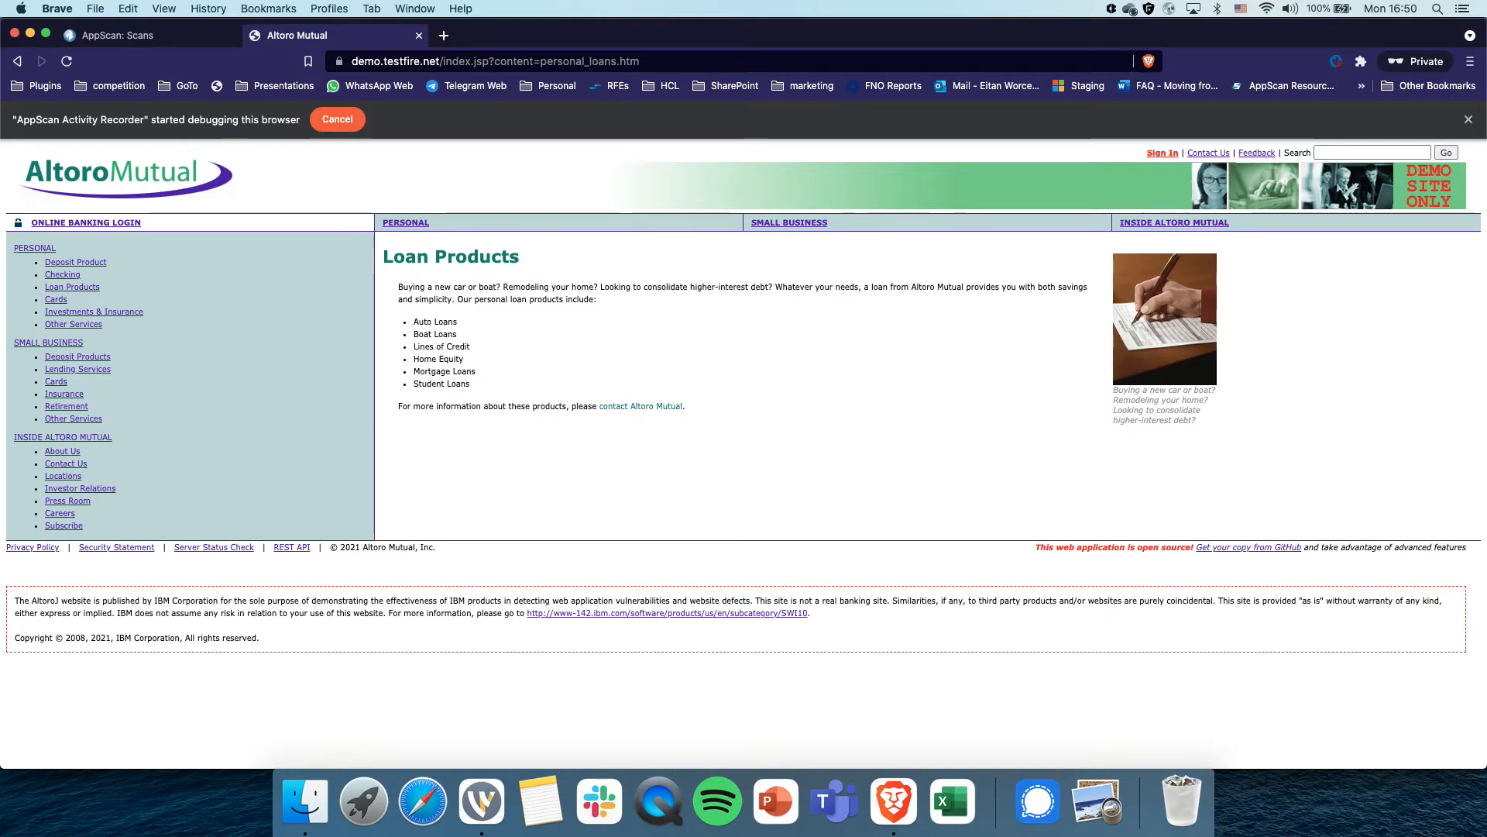
pyautogui.click(641, 406)
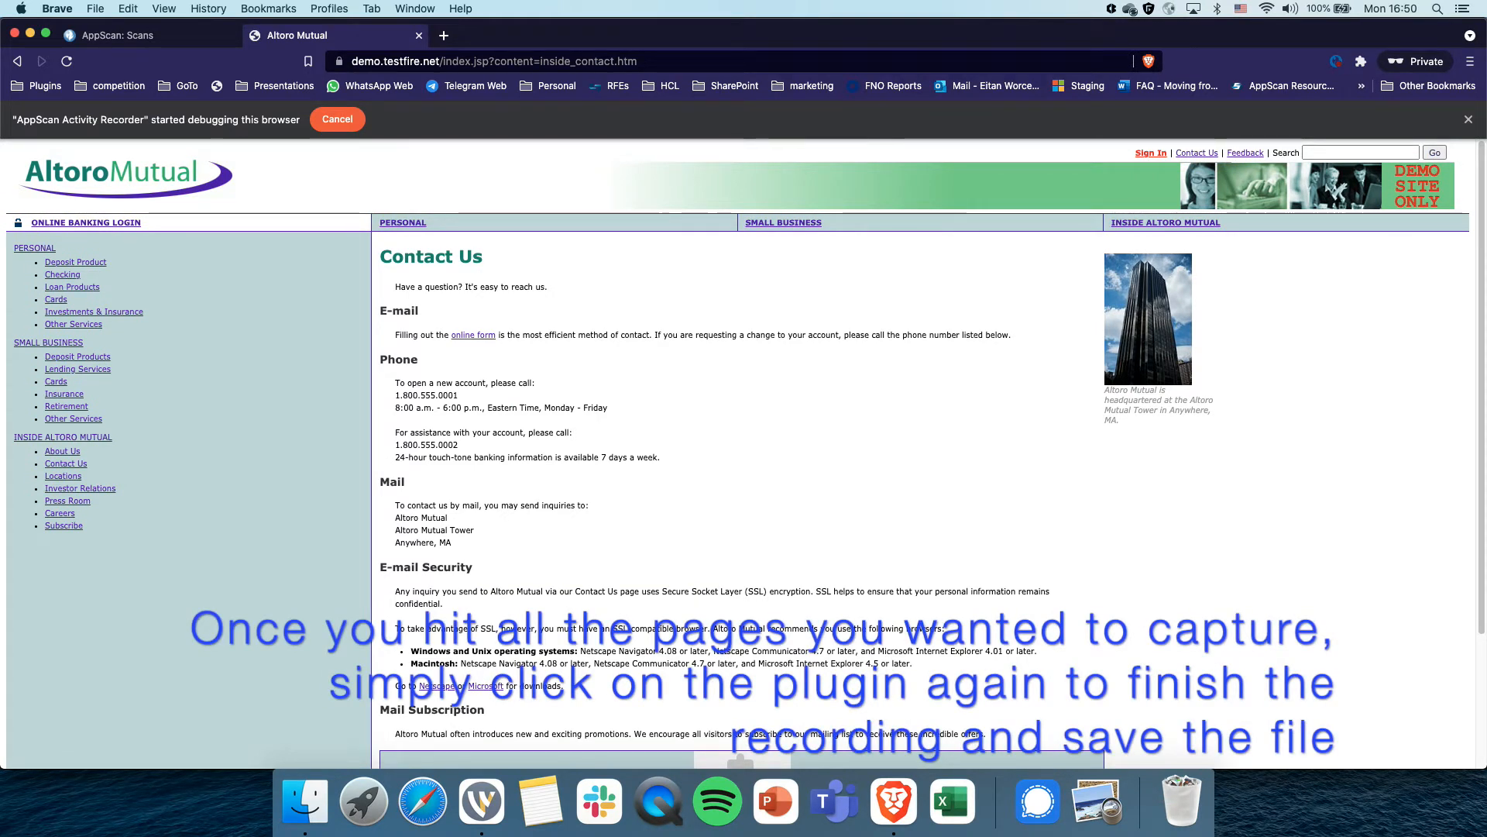
# Stop the traffic recording and save it as a CONFIG file named "guided explore" in Downloads.
pyautogui.click(1337, 61)
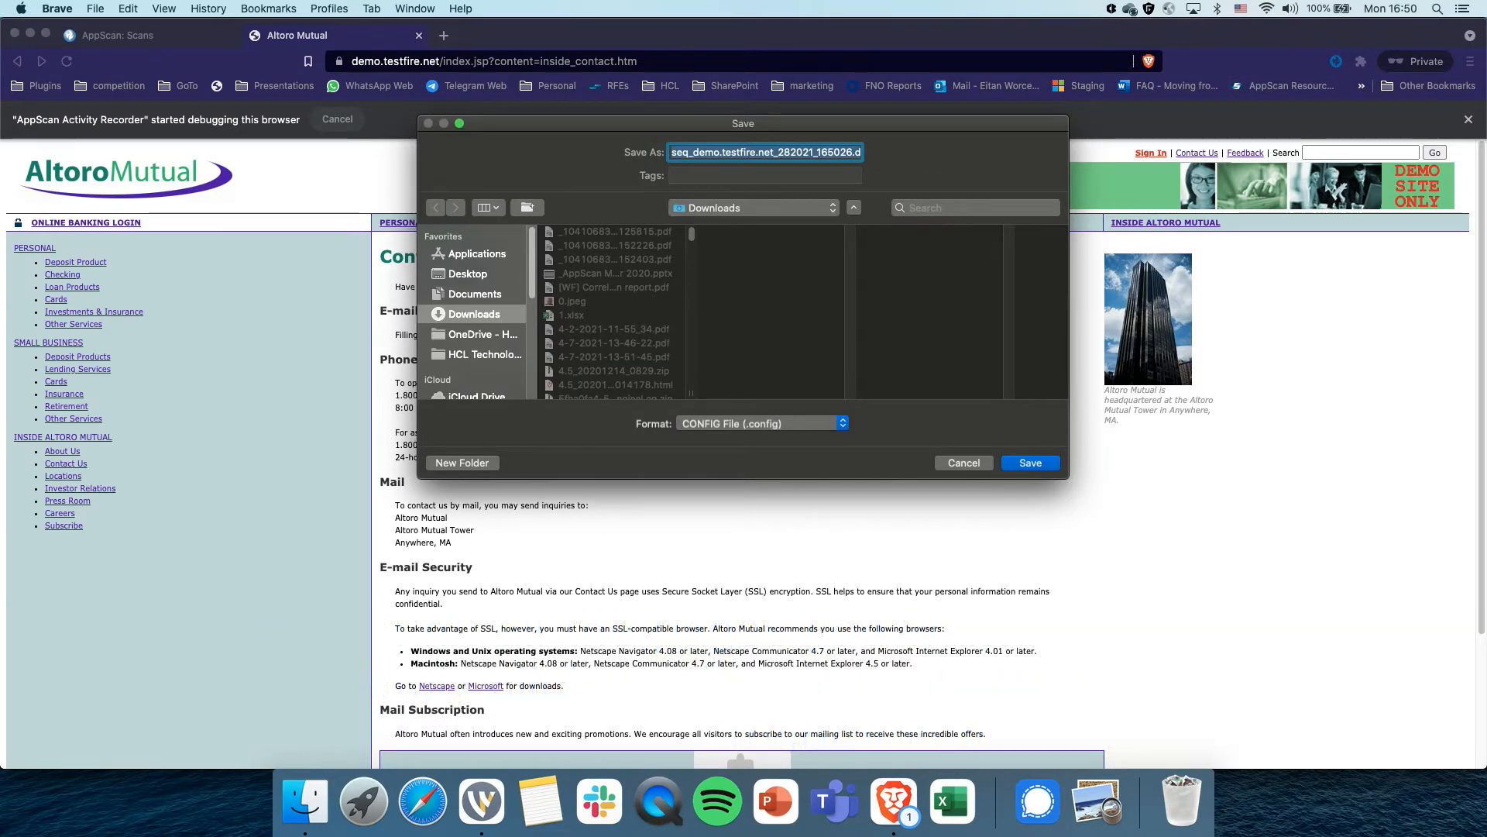
pyautogui.write('guid')
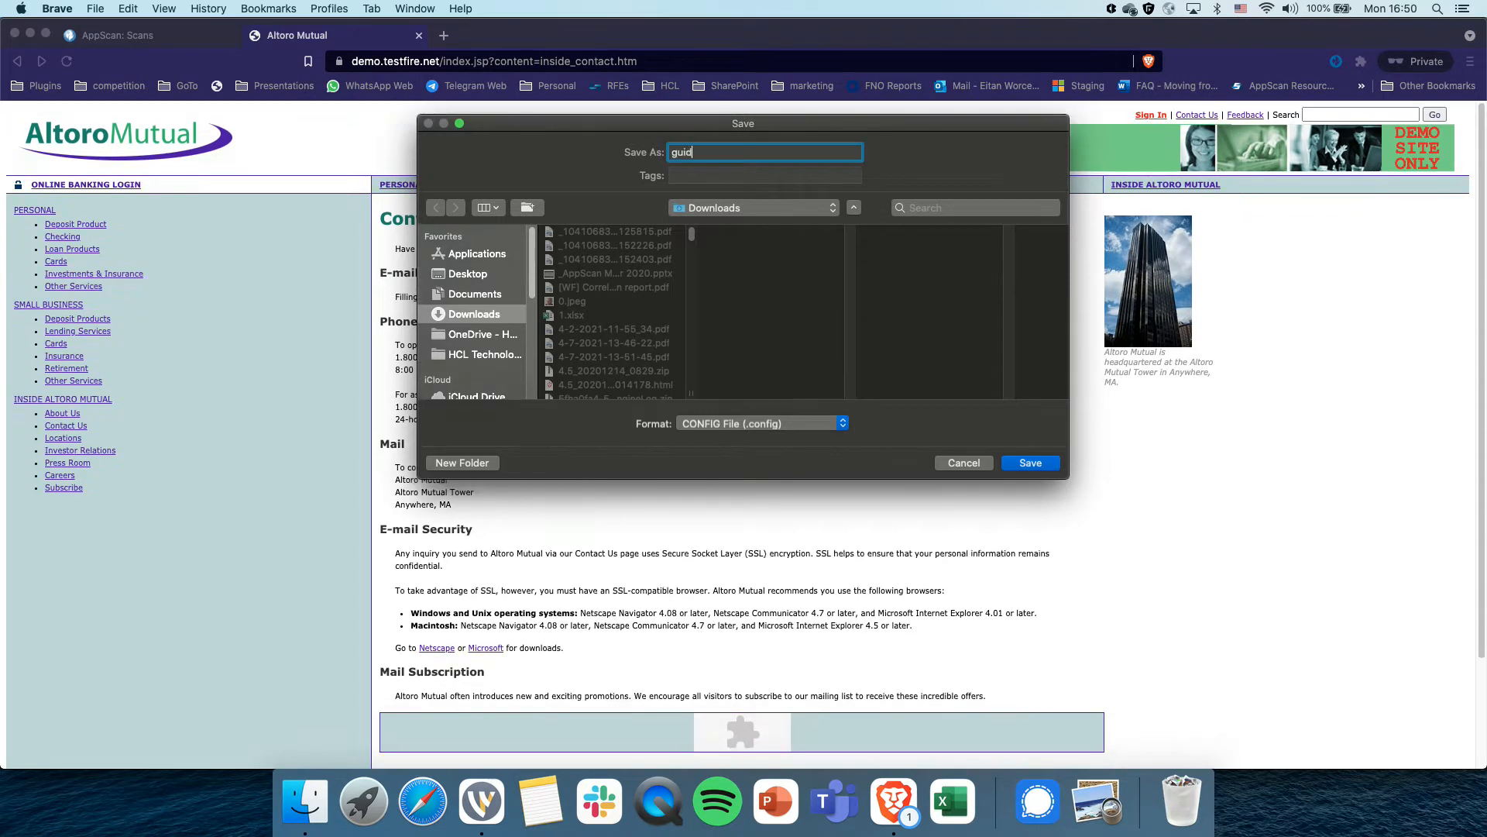
pyautogui.write('edc expolora')
pyautogui.press('BackSpace')
pyautogui.press('BackSpace')
pyautogui.press('BackSpace')
pyautogui.press('BackSpace')
pyautogui.press('BackSpace')
pyautogui.write('lore')
pyautogui.press('Return')
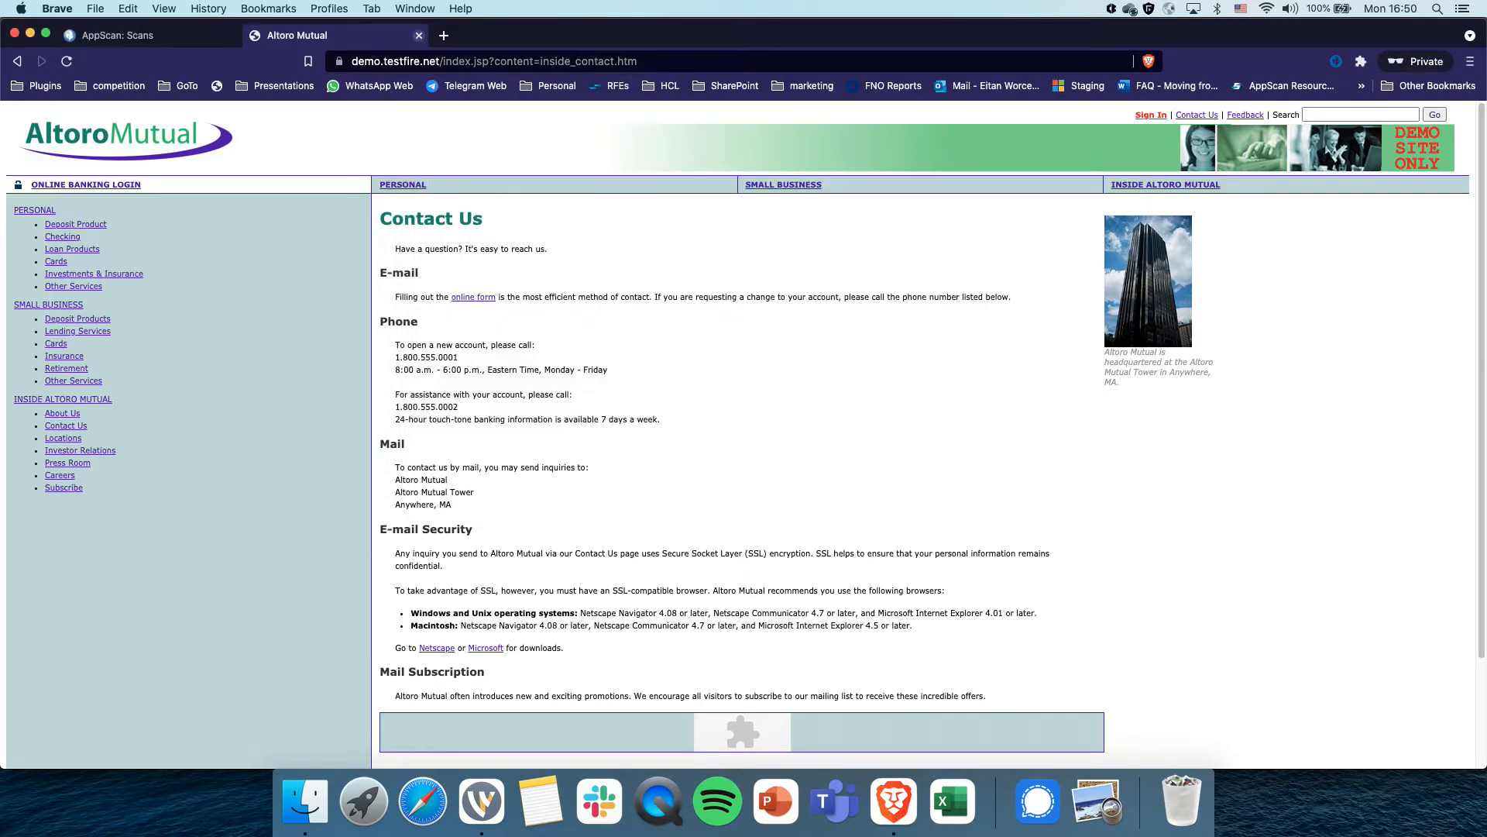
# Close the demo site and upload guided explore.config from Finder as the scan's Explore recording.
pyautogui.click(418, 35)
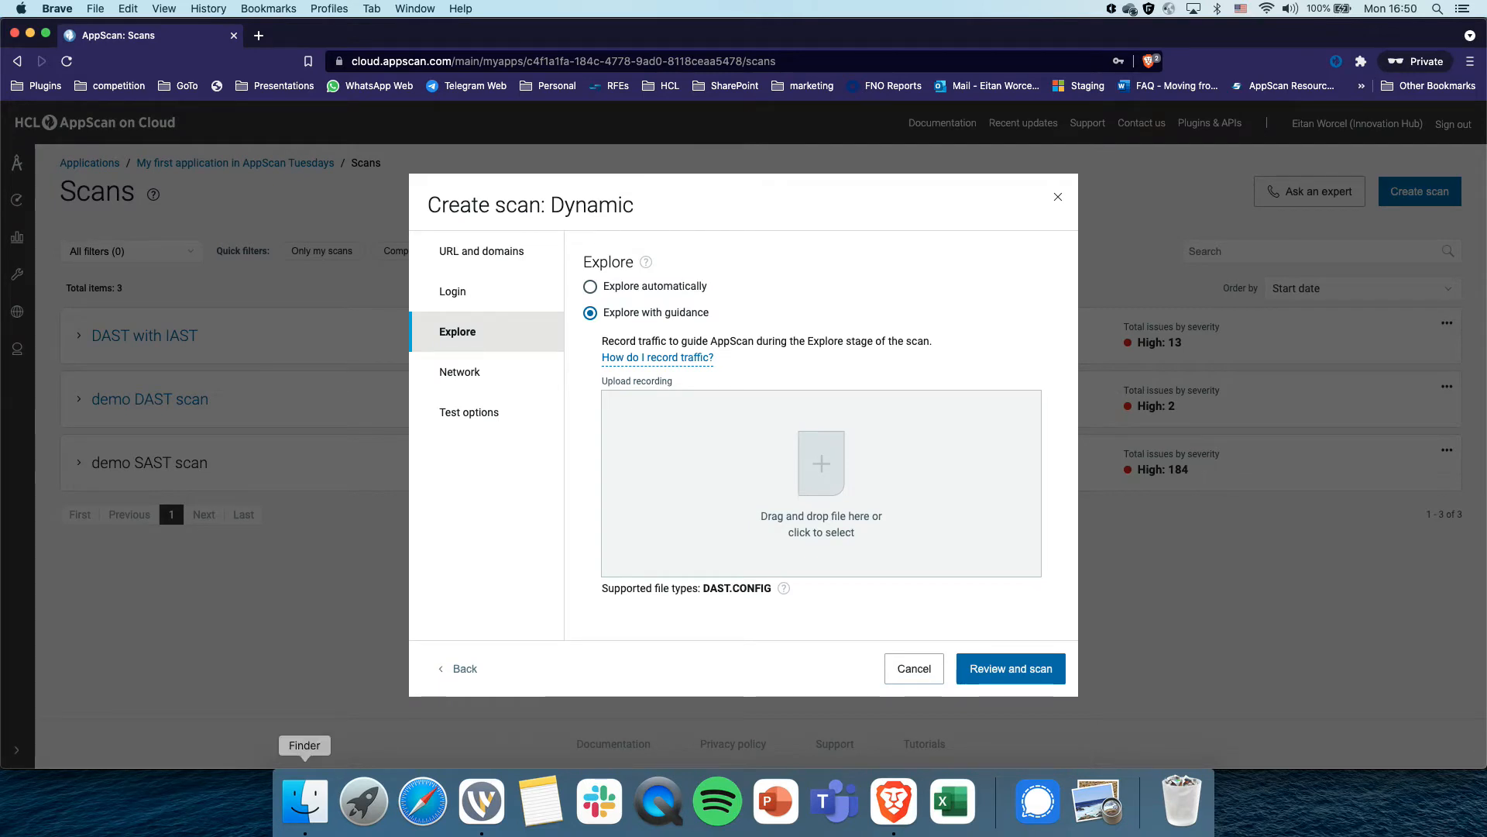
pyautogui.click(305, 802)
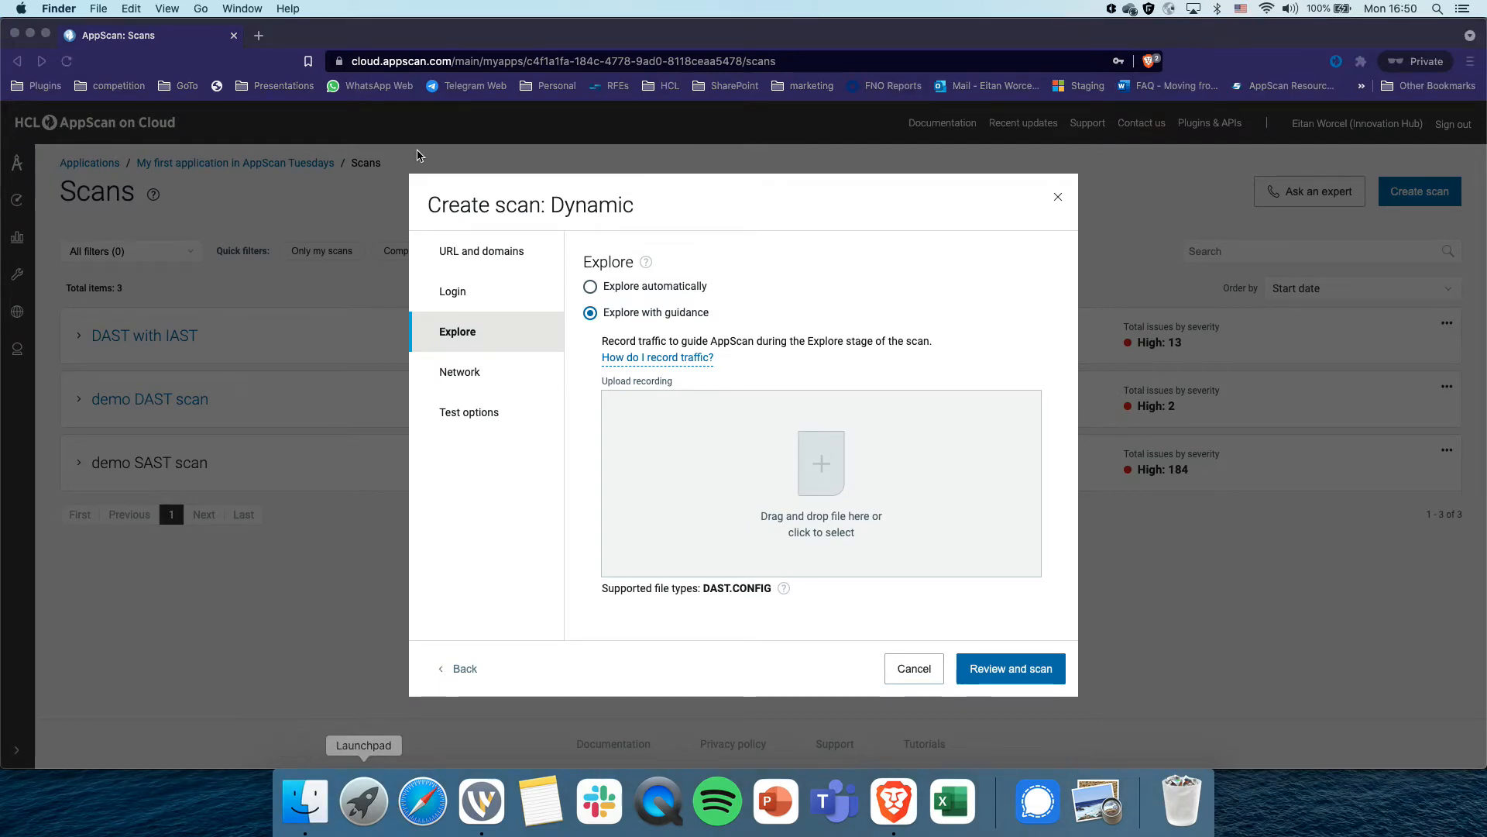
pyautogui.moveTo(776, 605); pyautogui.dragTo(823, 546)
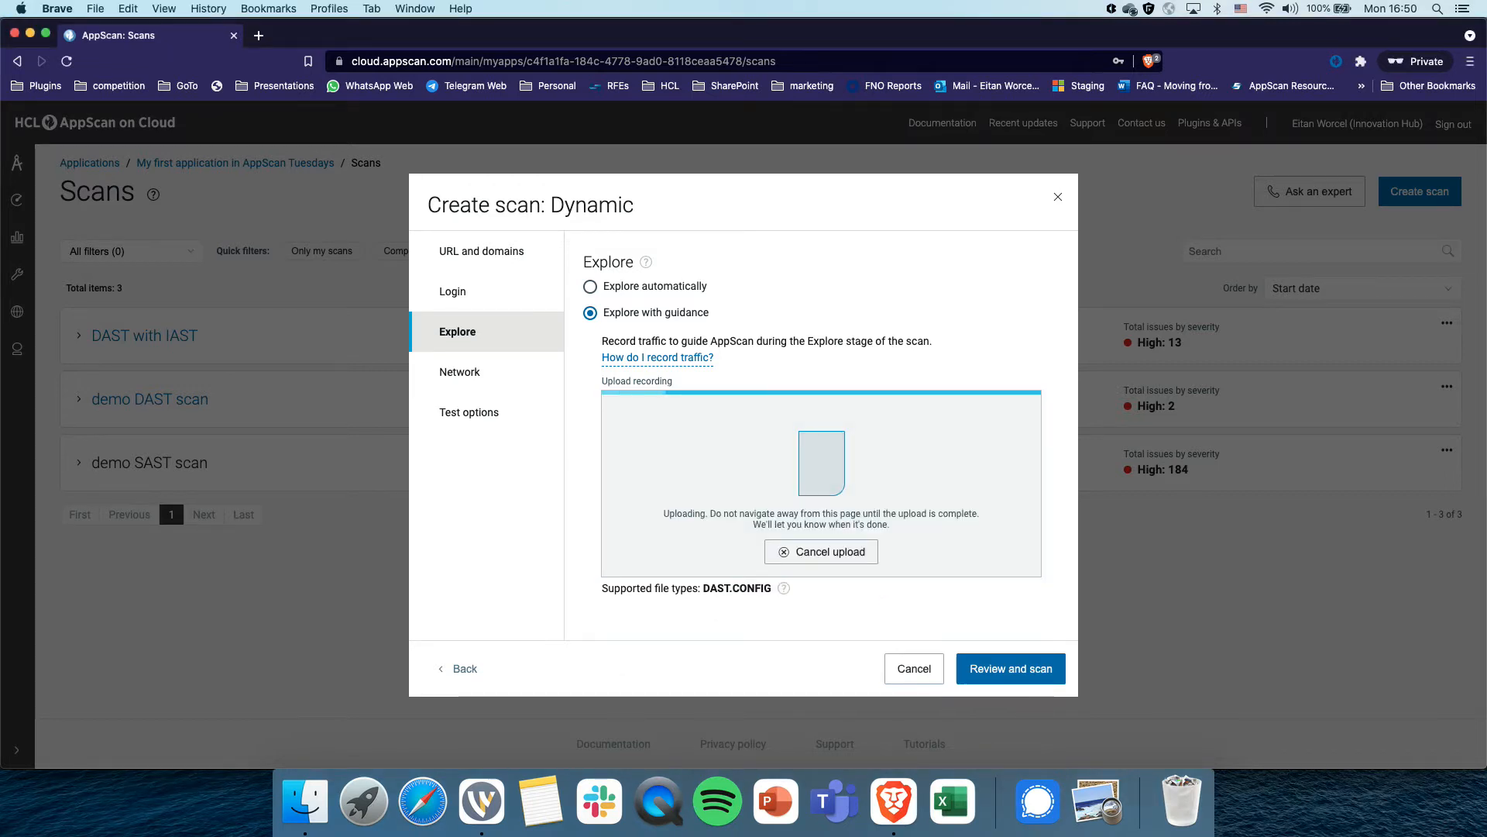
# Read the explanation of the recording's Multistep setting and try the setting on and back off.
pyautogui.scroll(-1, 818, 436)
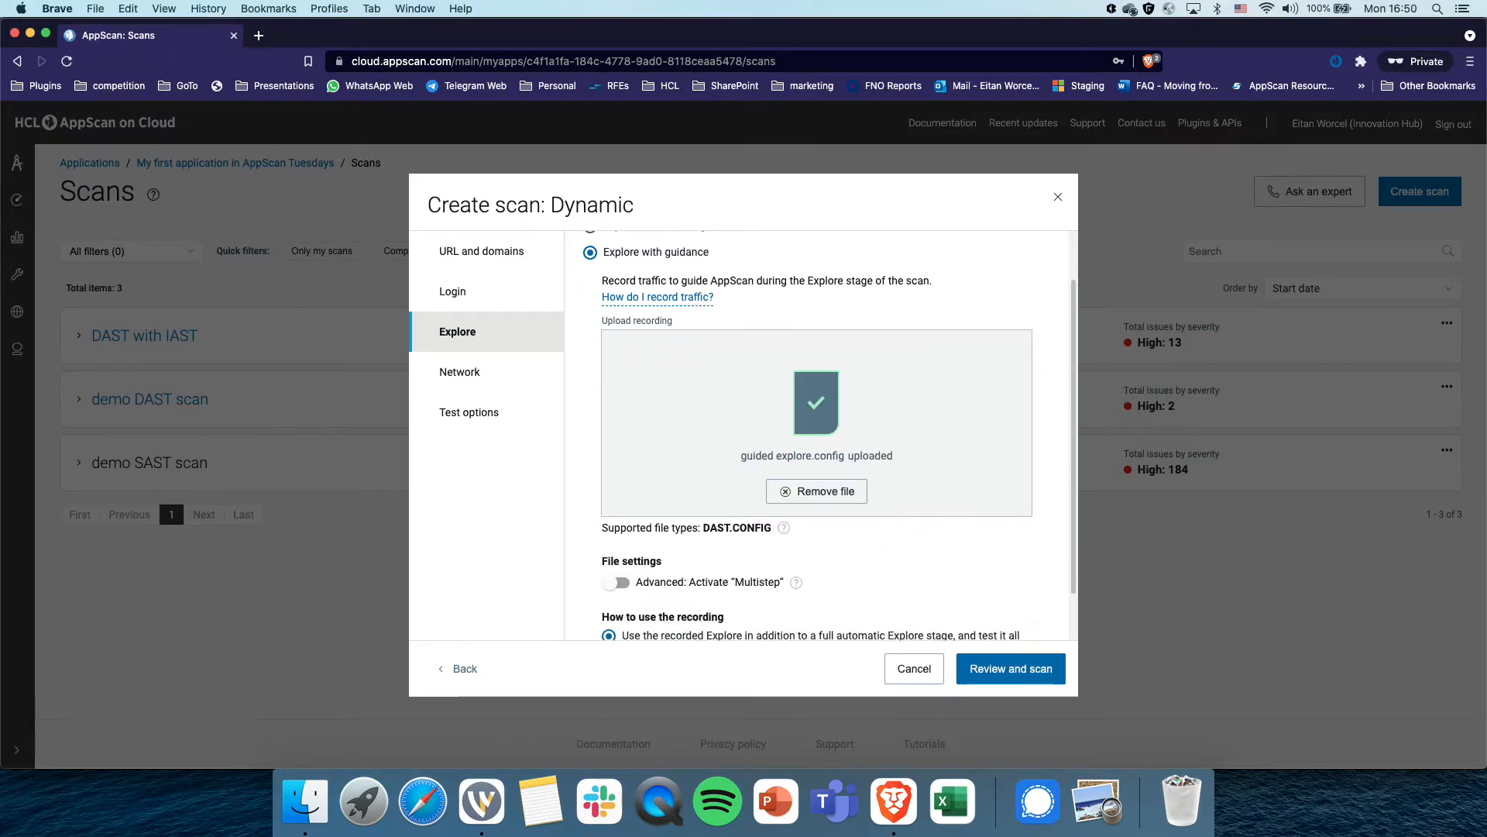
pyautogui.scroll(-1, 818, 436)
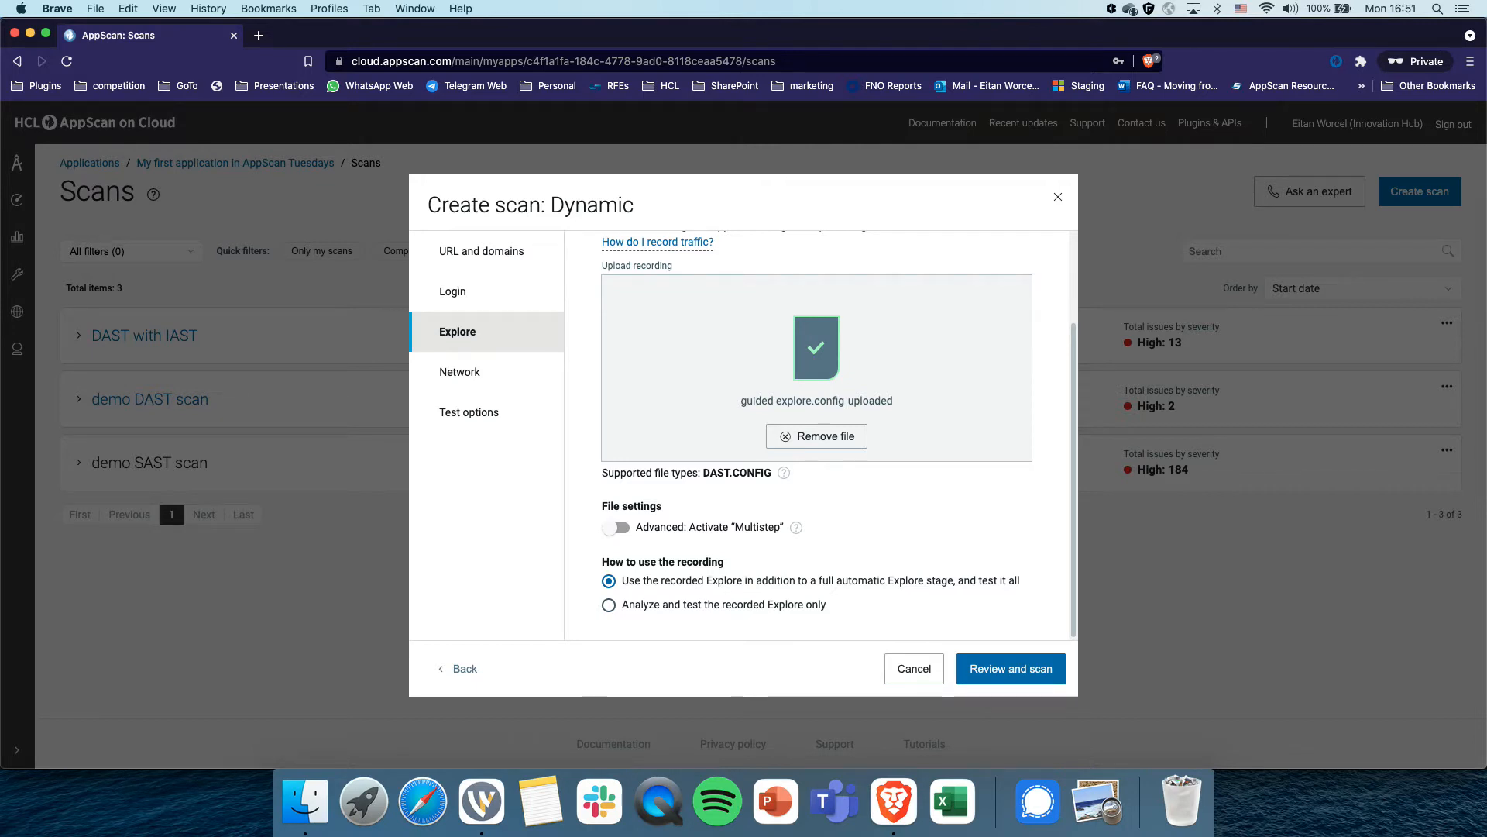
pyautogui.moveTo(797, 527)
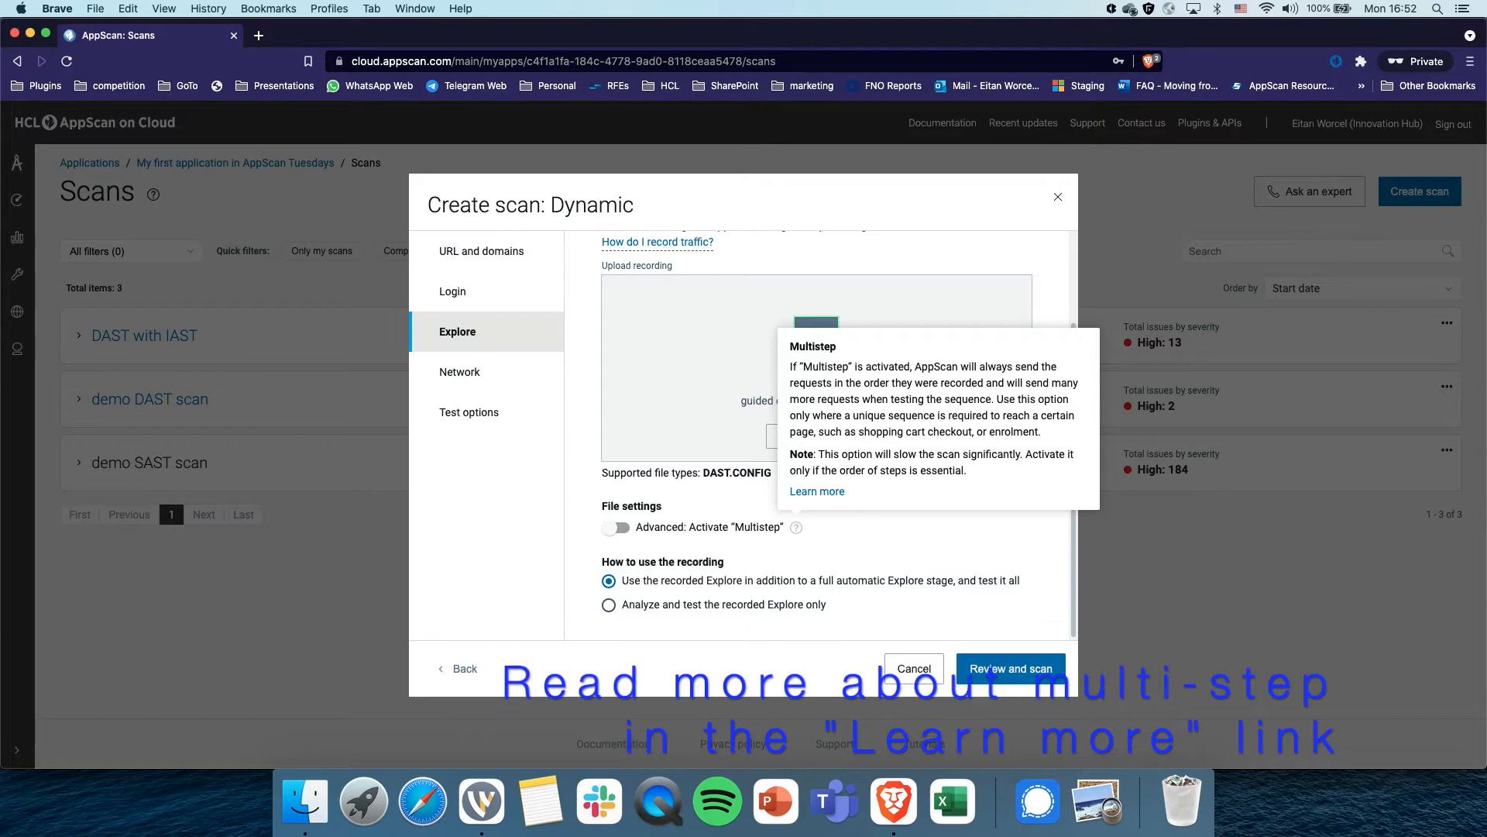
pyautogui.click(617, 527)
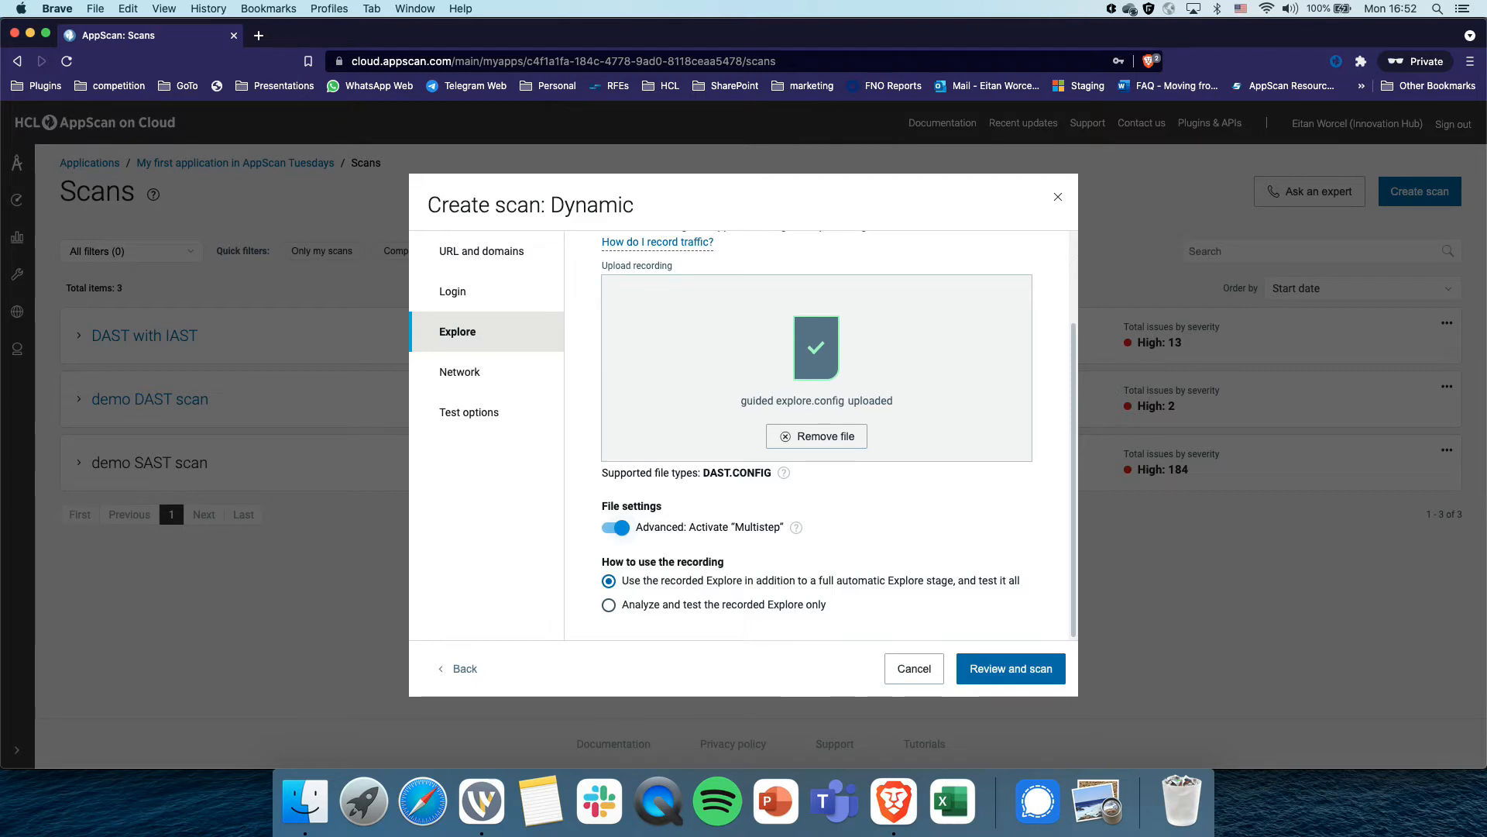
pyautogui.click(616, 527)
# Set the uploaded recording's use to "Analyze and test the recorded Explore only".
pyautogui.scroll(3, 817, 434)
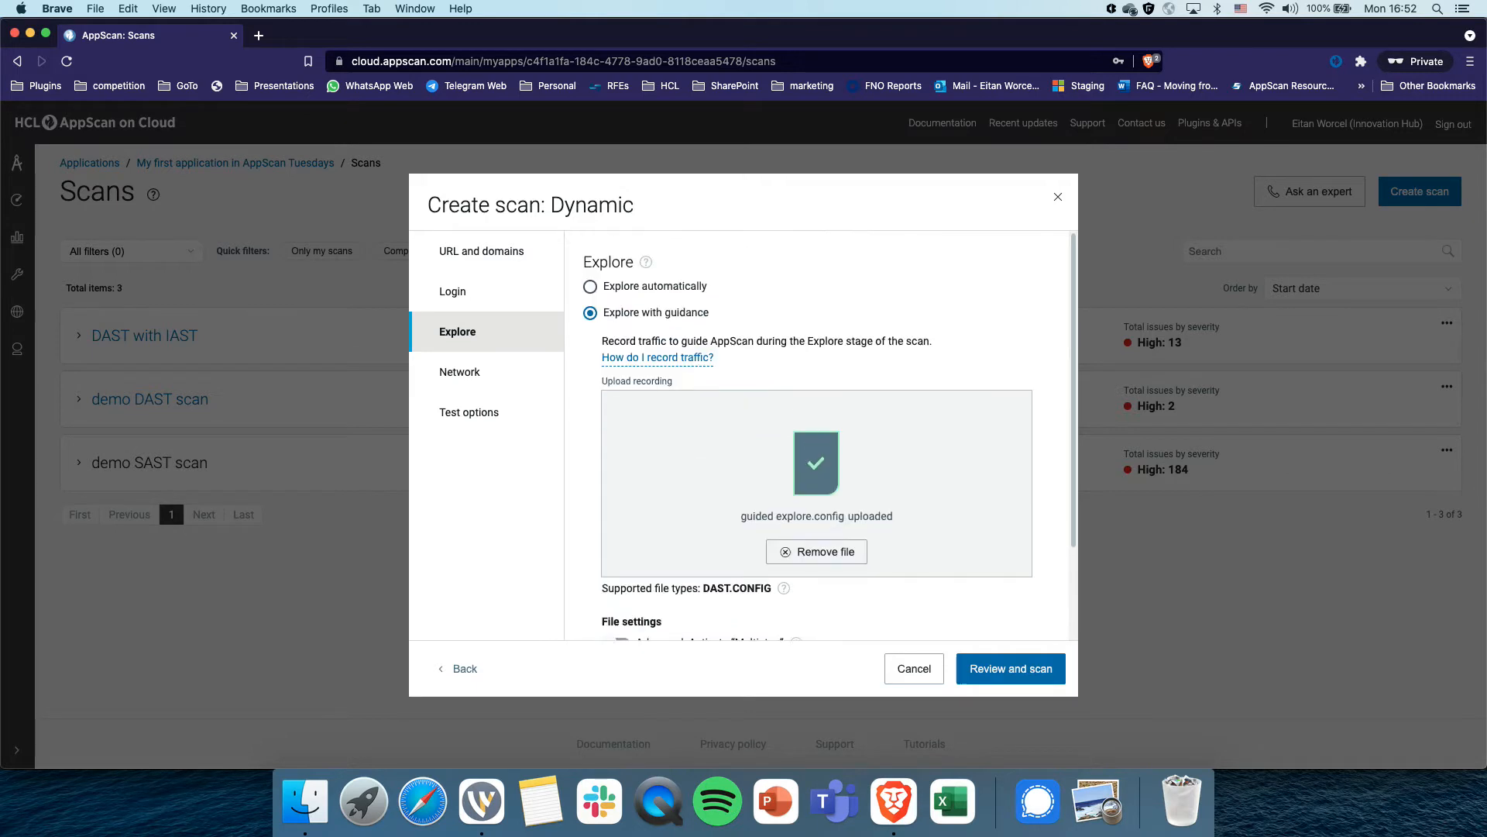
pyautogui.scroll(-3, 817, 434)
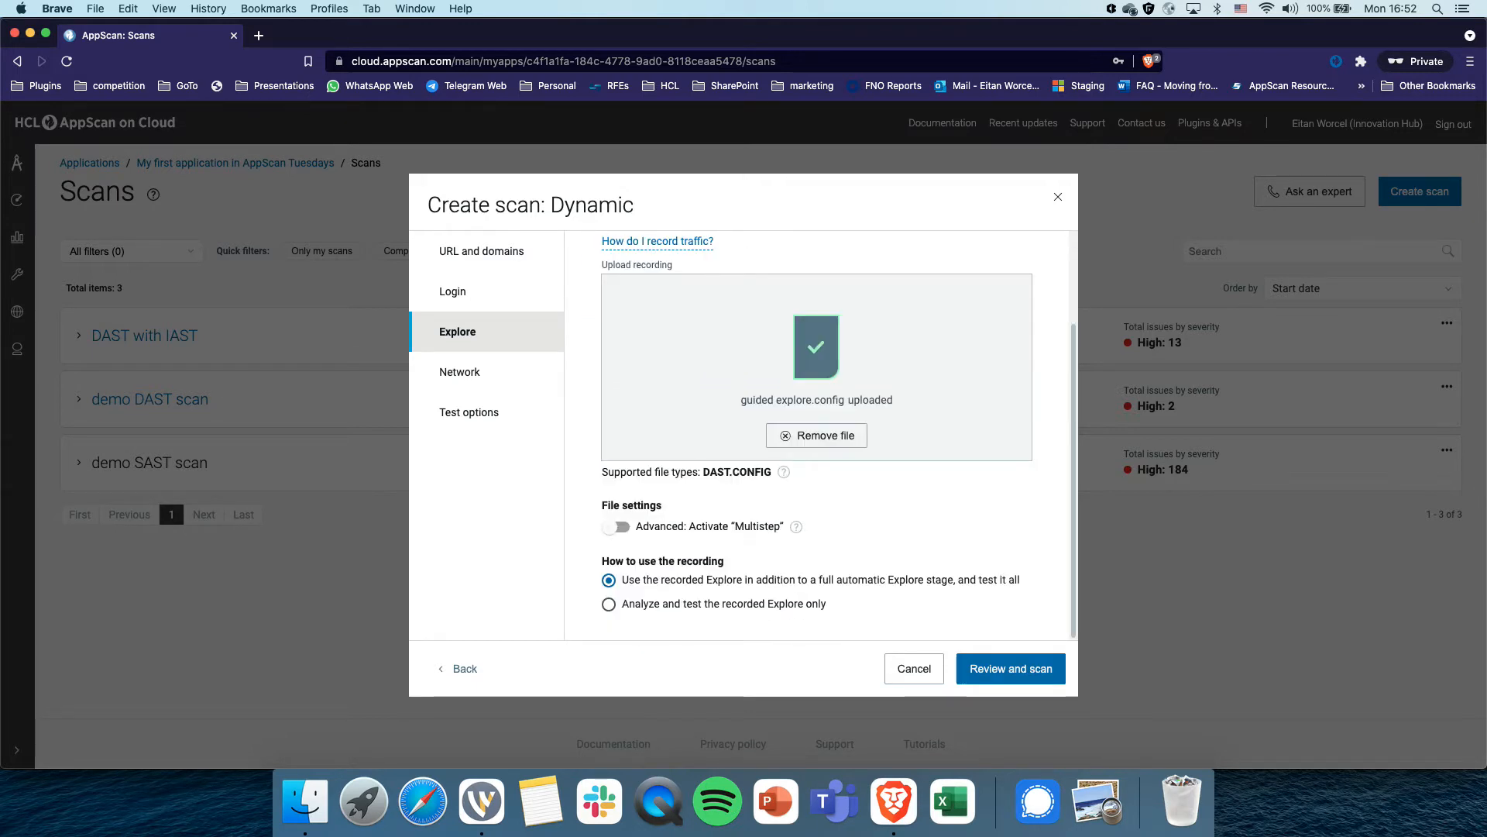
pyautogui.click(609, 605)
# Review the scan's Private network option and its AppScan Presence selection, keeping the network set to Public network.
pyautogui.click(460, 372)
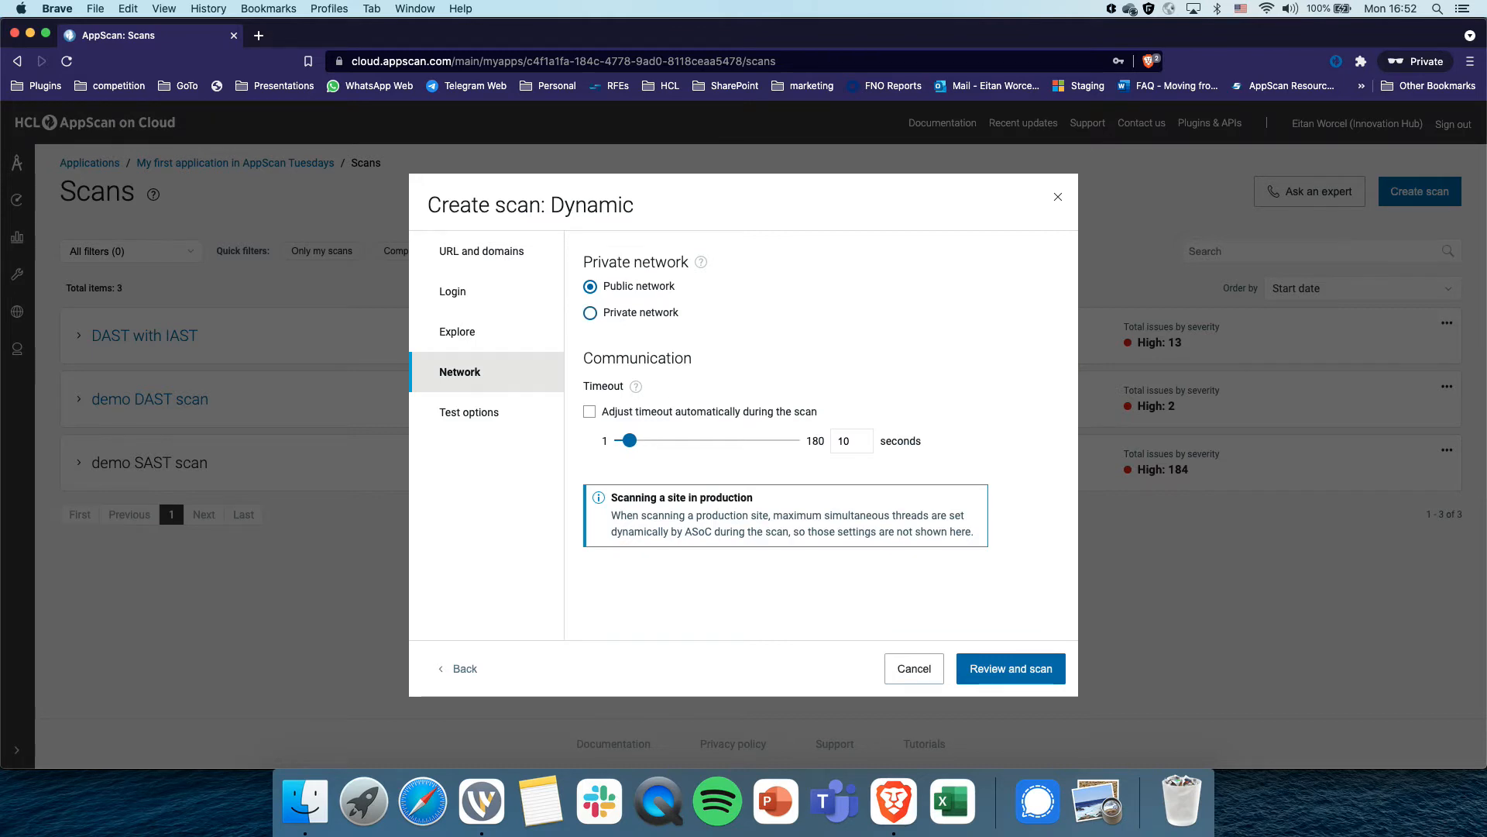
pyautogui.click(591, 313)
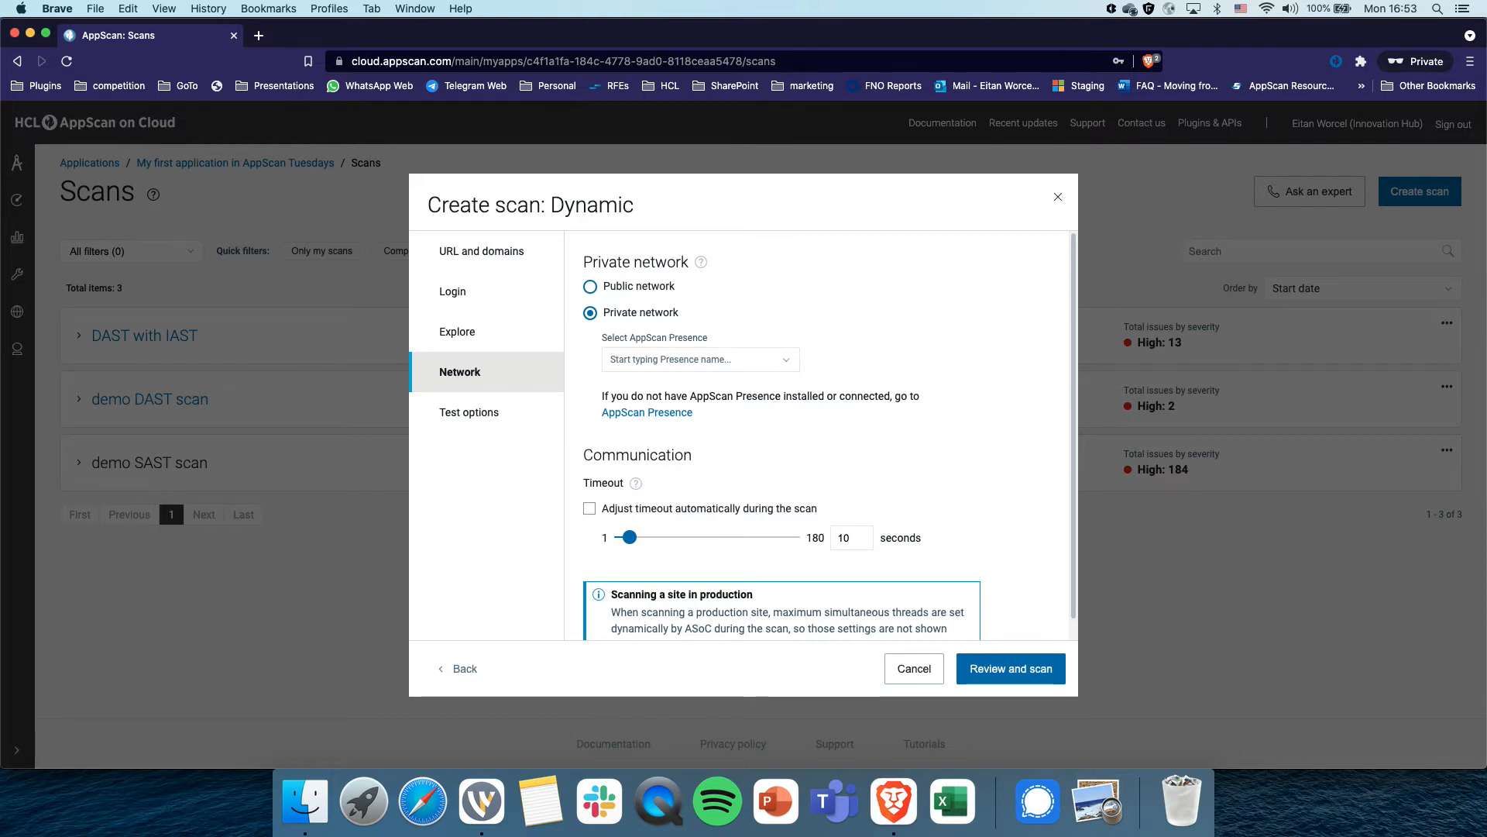
pyautogui.click(590, 286)
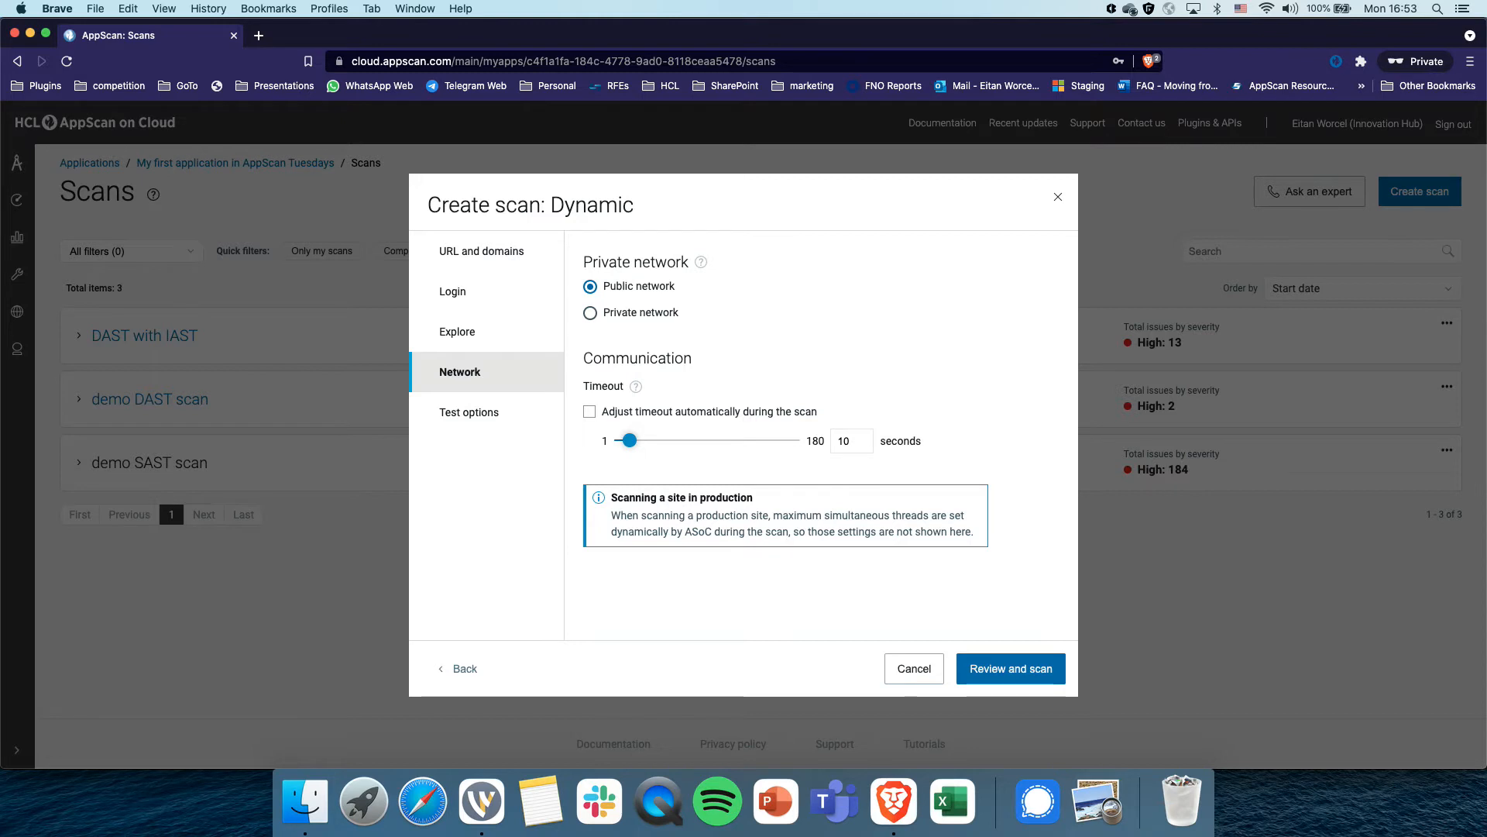
# Set the communication timeout to 49 seconds and enable automatic timeout adjustment during the scan.
pyautogui.moveTo(630, 440); pyautogui.dragTo(688, 440)
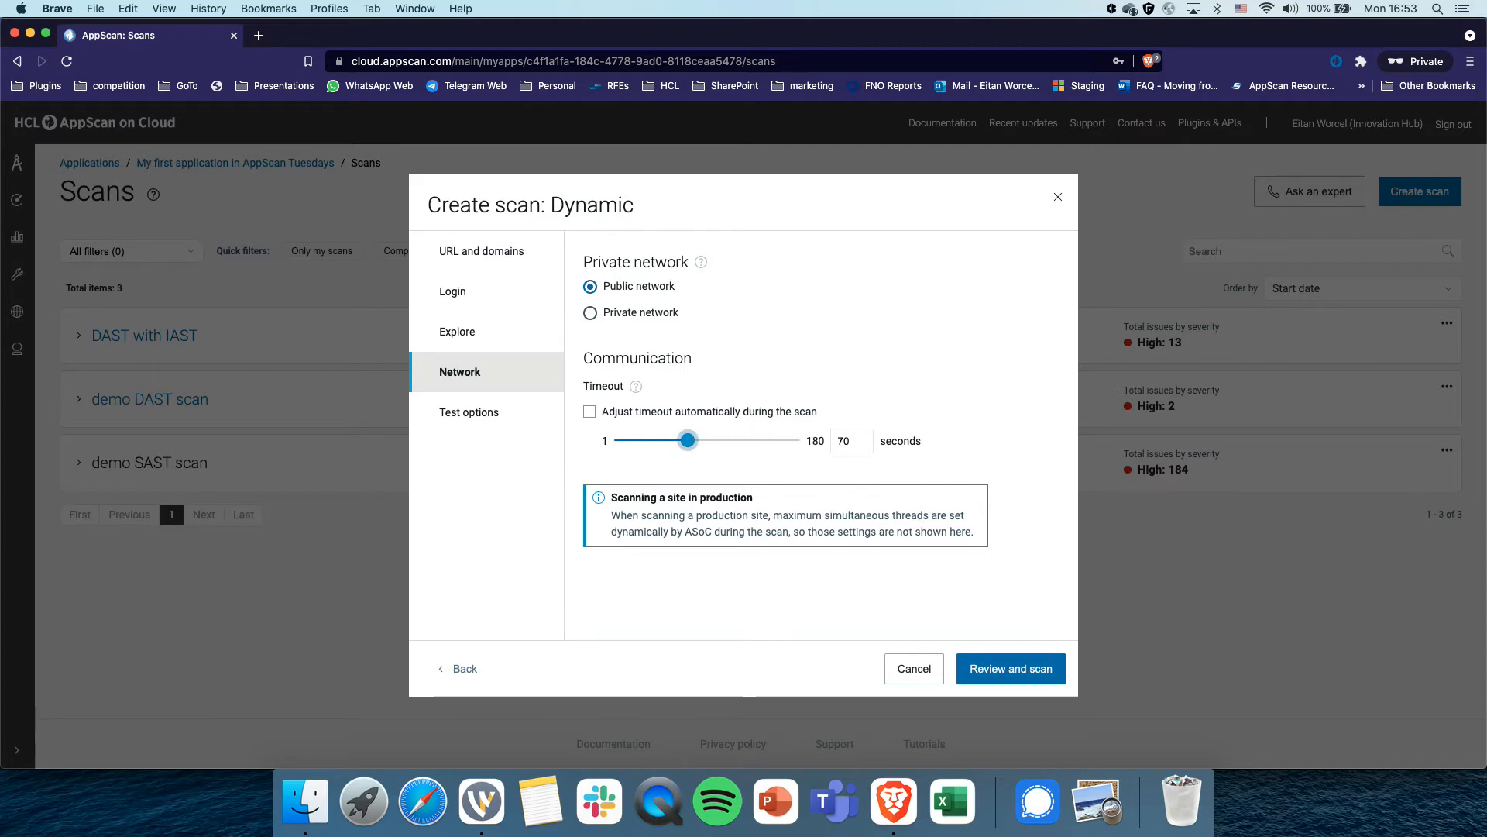
pyautogui.moveTo(688, 440)
pyautogui.mouseDown()
pyautogui.moveTo(640, 440)
pyautogui.moveTo(668, 440)
pyautogui.mouseUp()
pyautogui.click(590, 412)
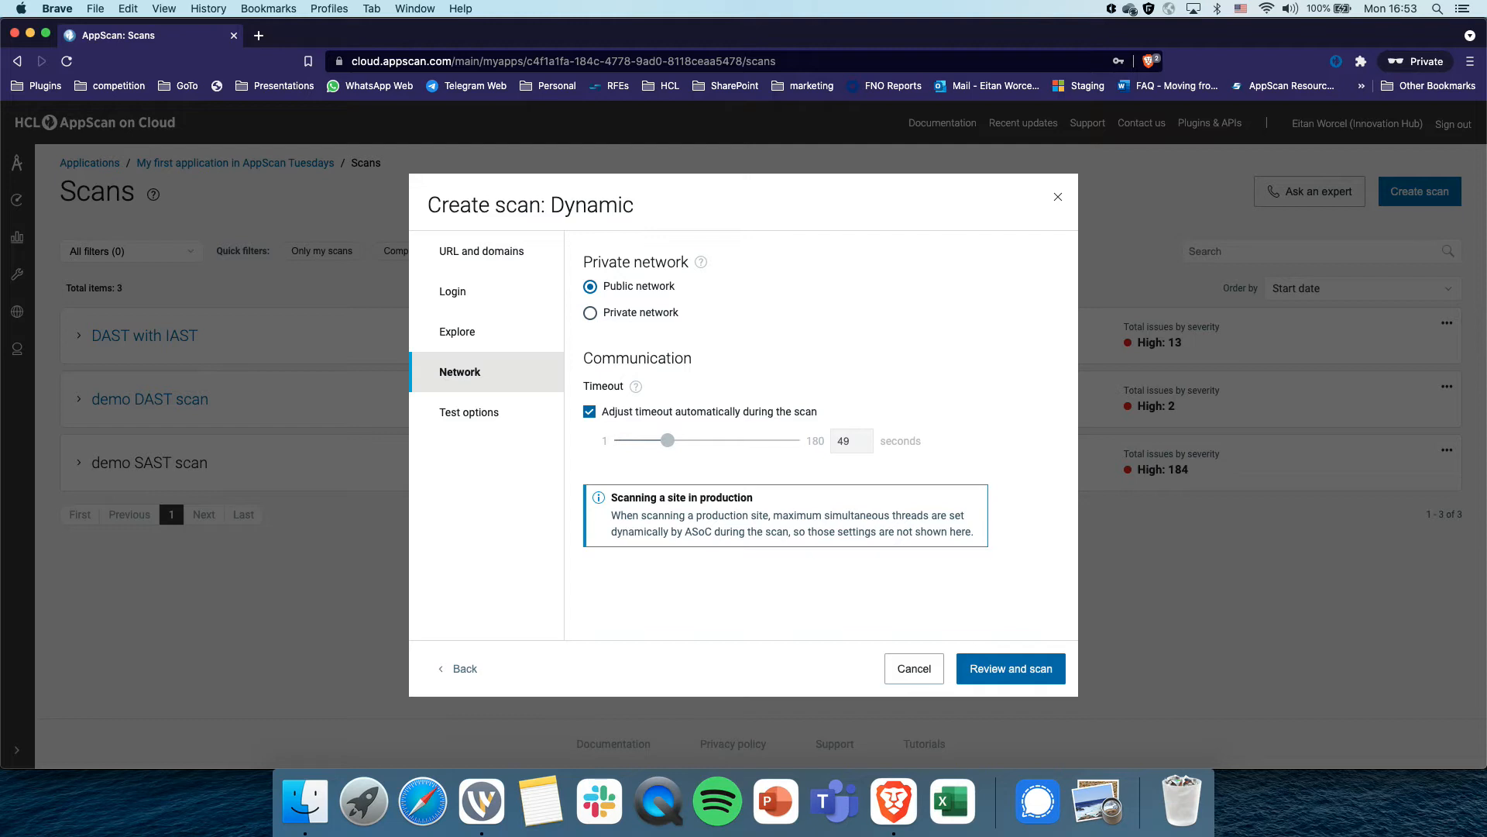
# Set the scan environment to Staging or testing environment and look through the network settings' maximum simultaneous threads choices, keeping 10.
pyautogui.click(481, 251)
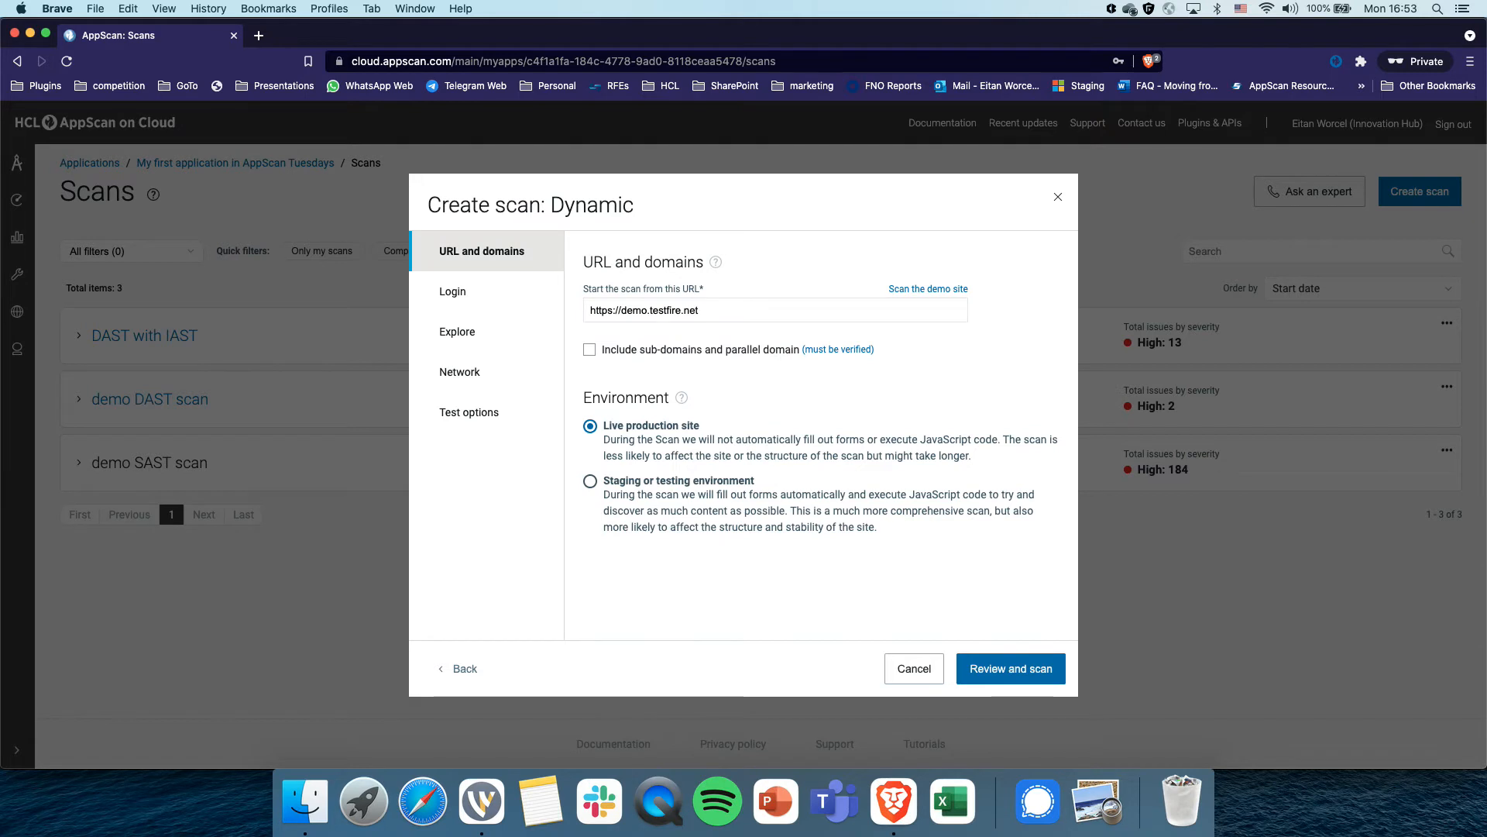
pyautogui.click(590, 481)
pyautogui.click(461, 371)
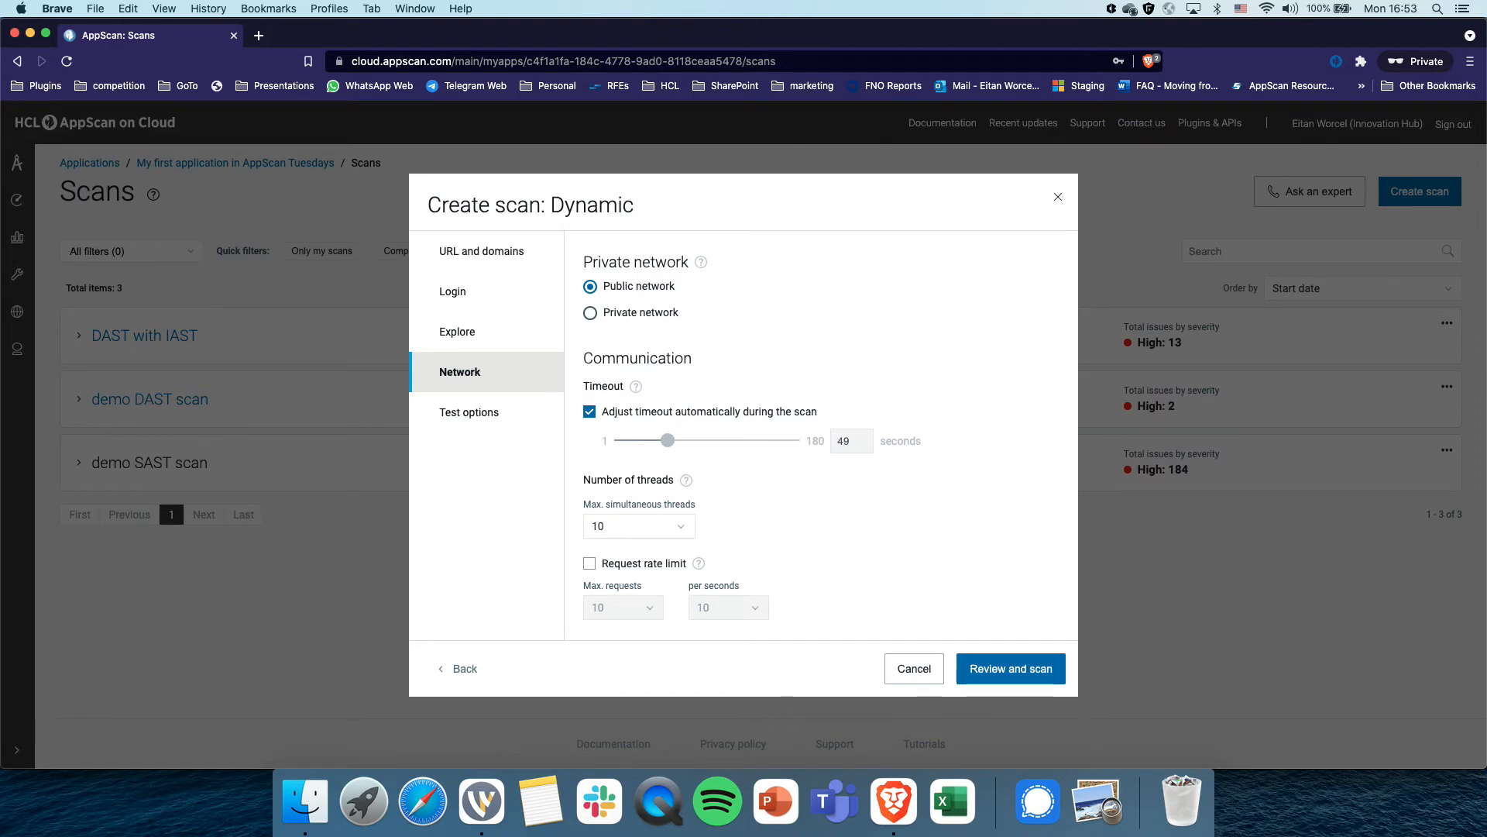
pyautogui.click(639, 526)
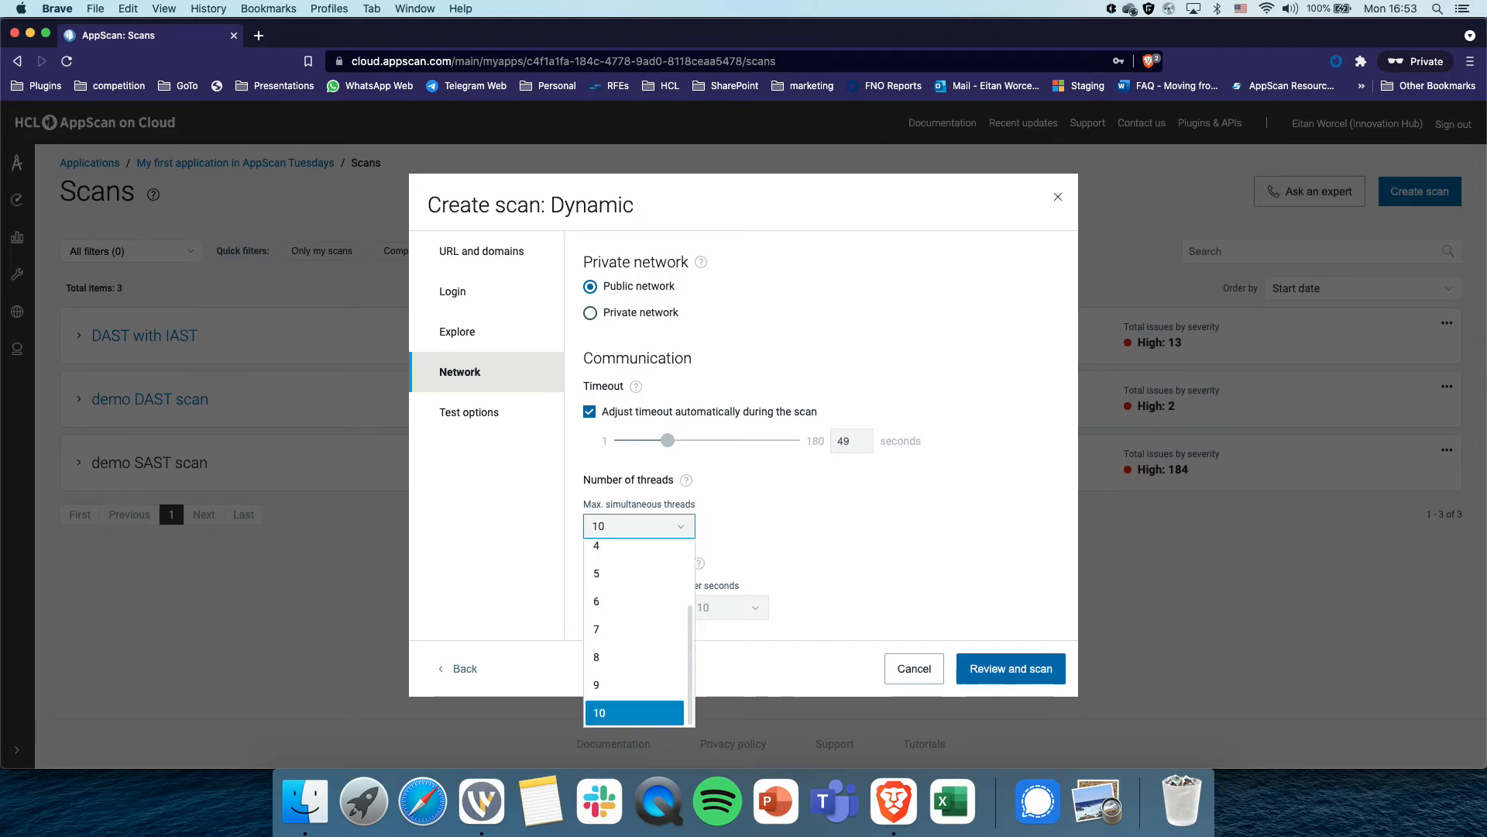
pyautogui.scroll(2, 636, 644)
pyautogui.scroll(-2, 635, 635)
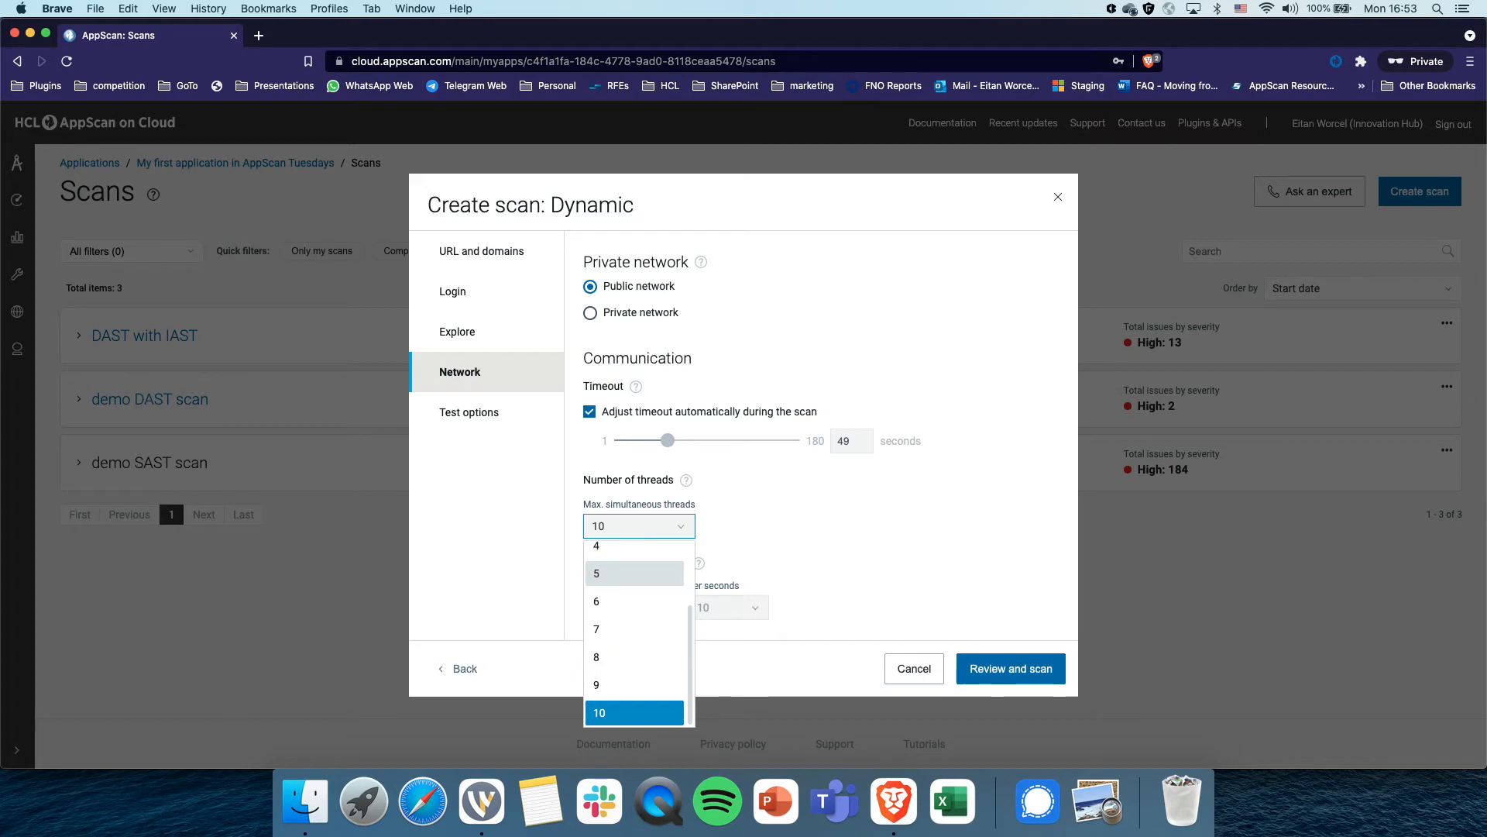
pyautogui.click(798, 534)
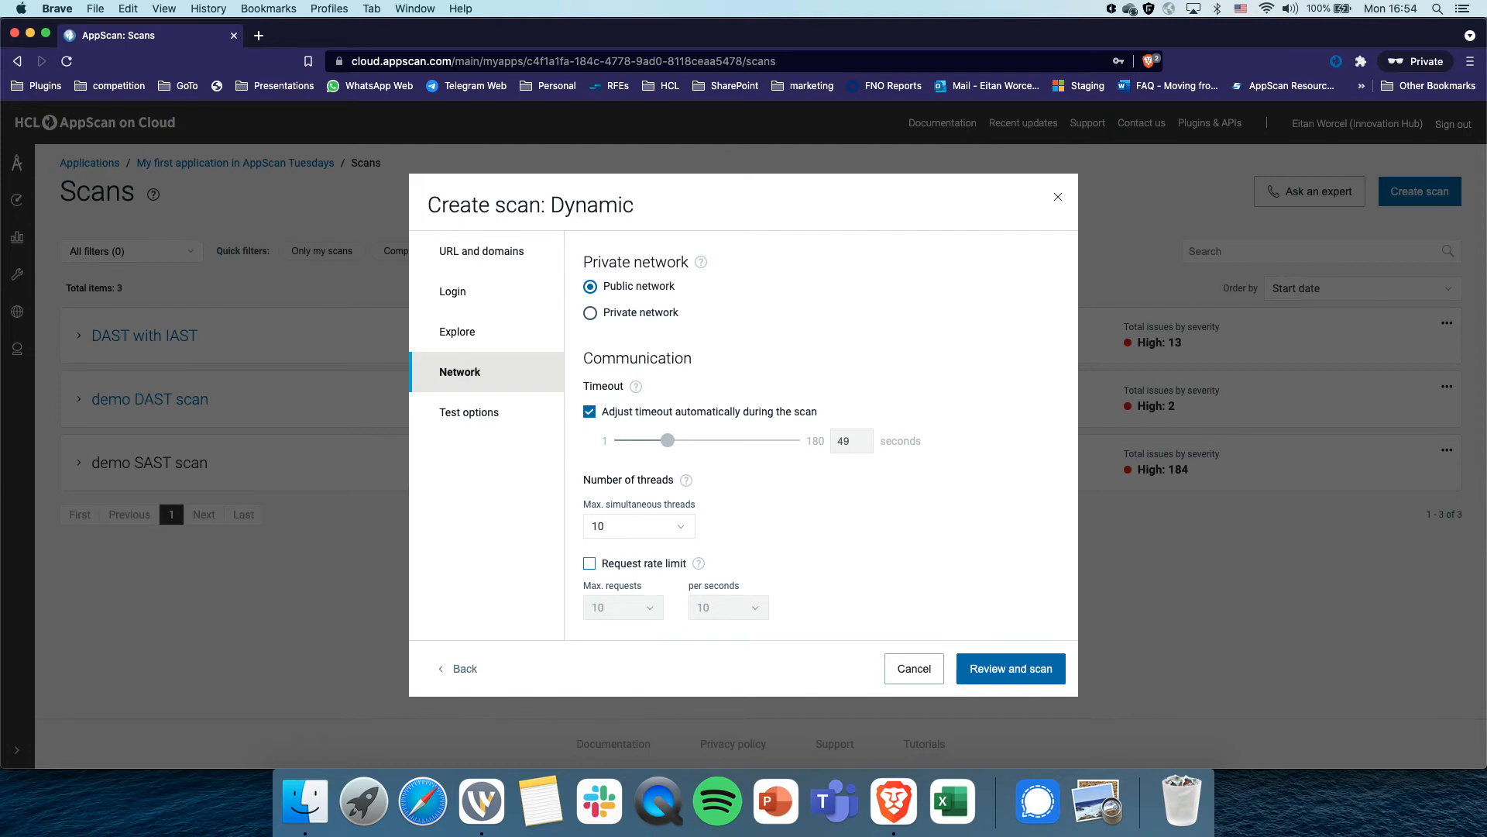
# Enable the request rate limit and set it to a maximum of 5 requests per 10 seconds.
pyautogui.click(589, 563)
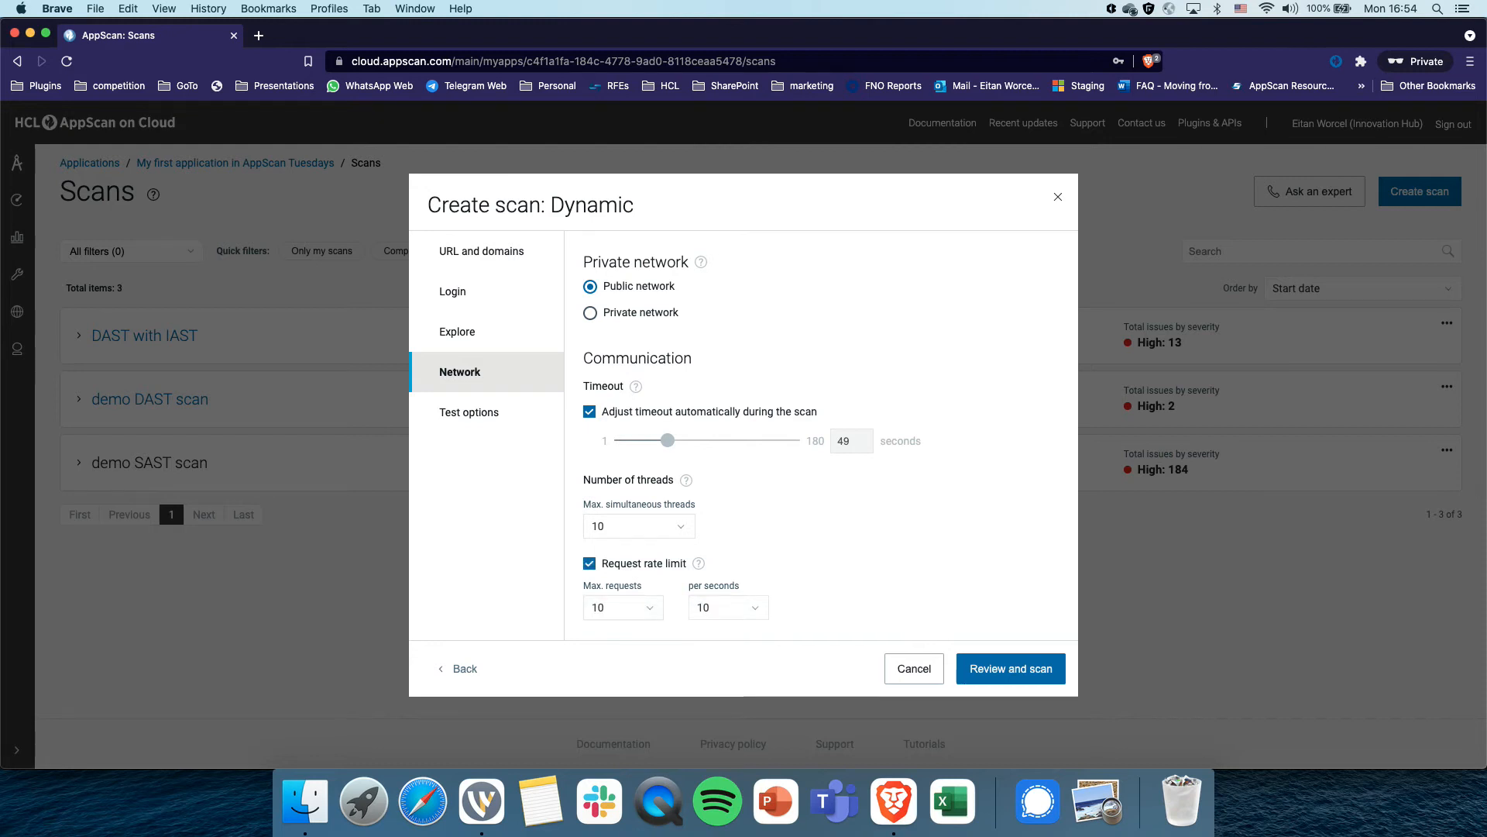
pyautogui.click(623, 608)
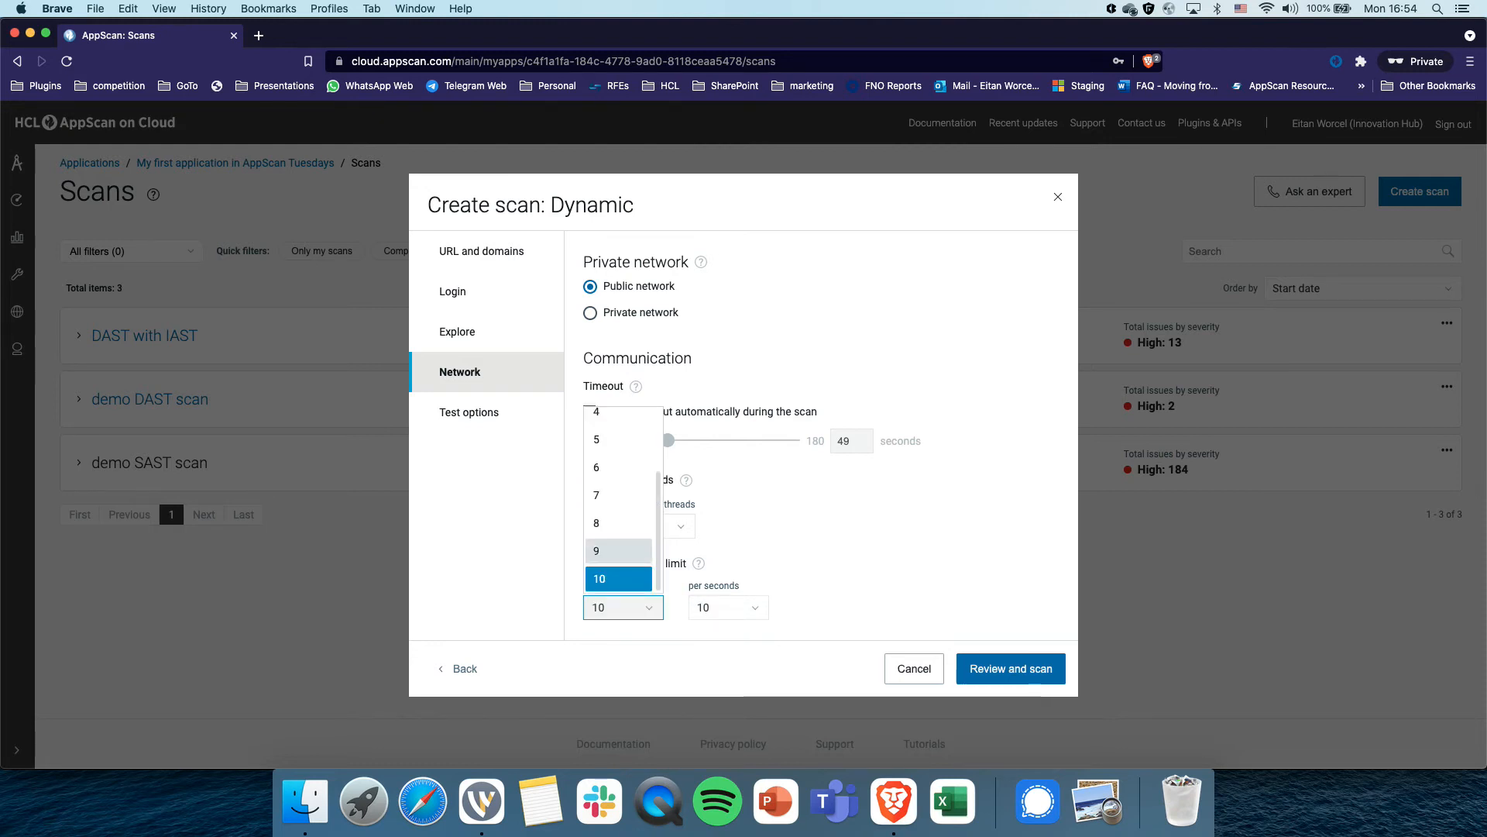
pyautogui.click(619, 439)
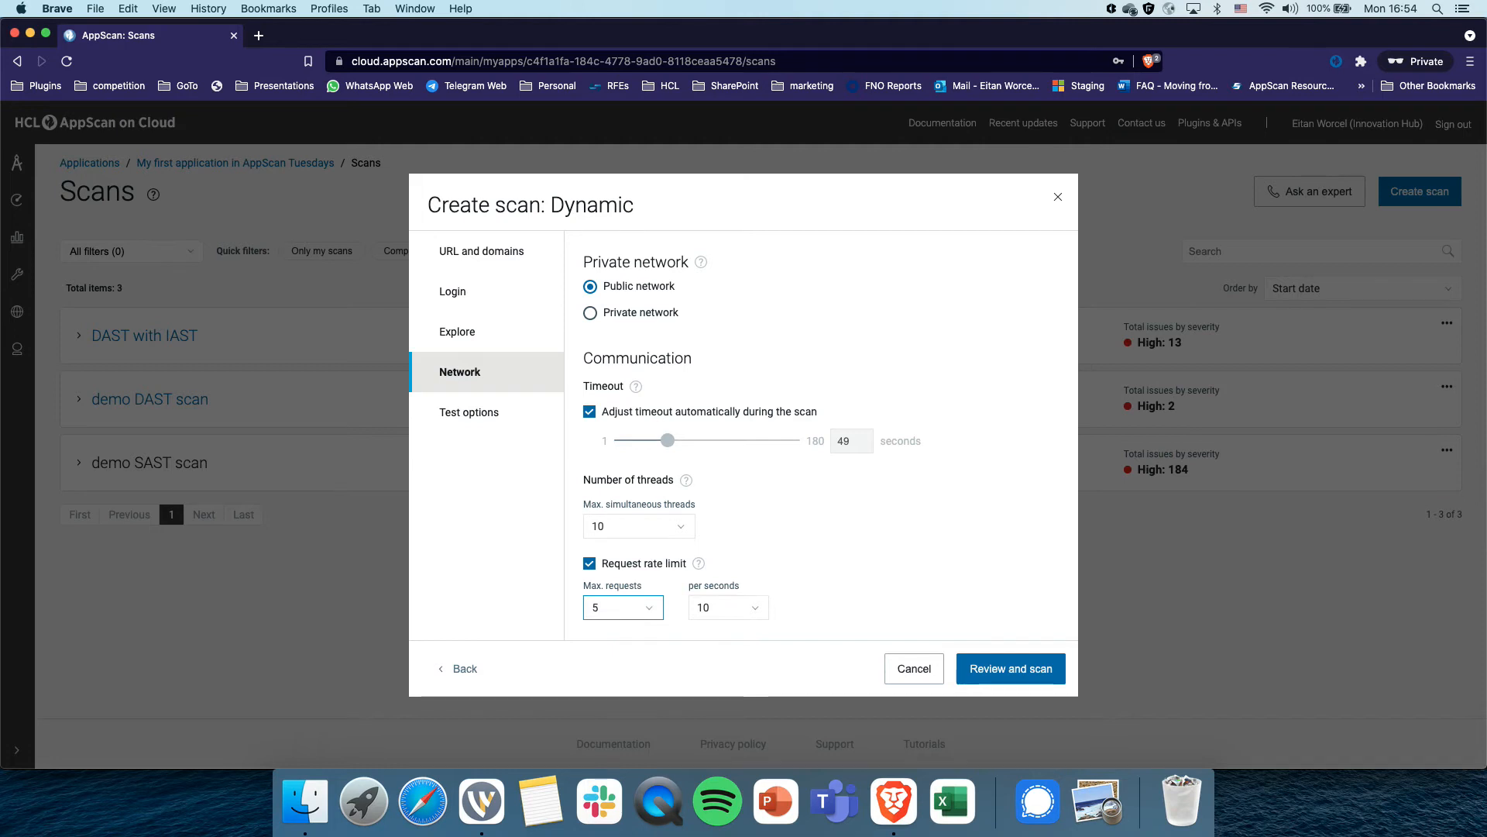
# Set the scan environment back to Live production site and return to the network settings.
pyautogui.click(482, 251)
pyautogui.click(590, 426)
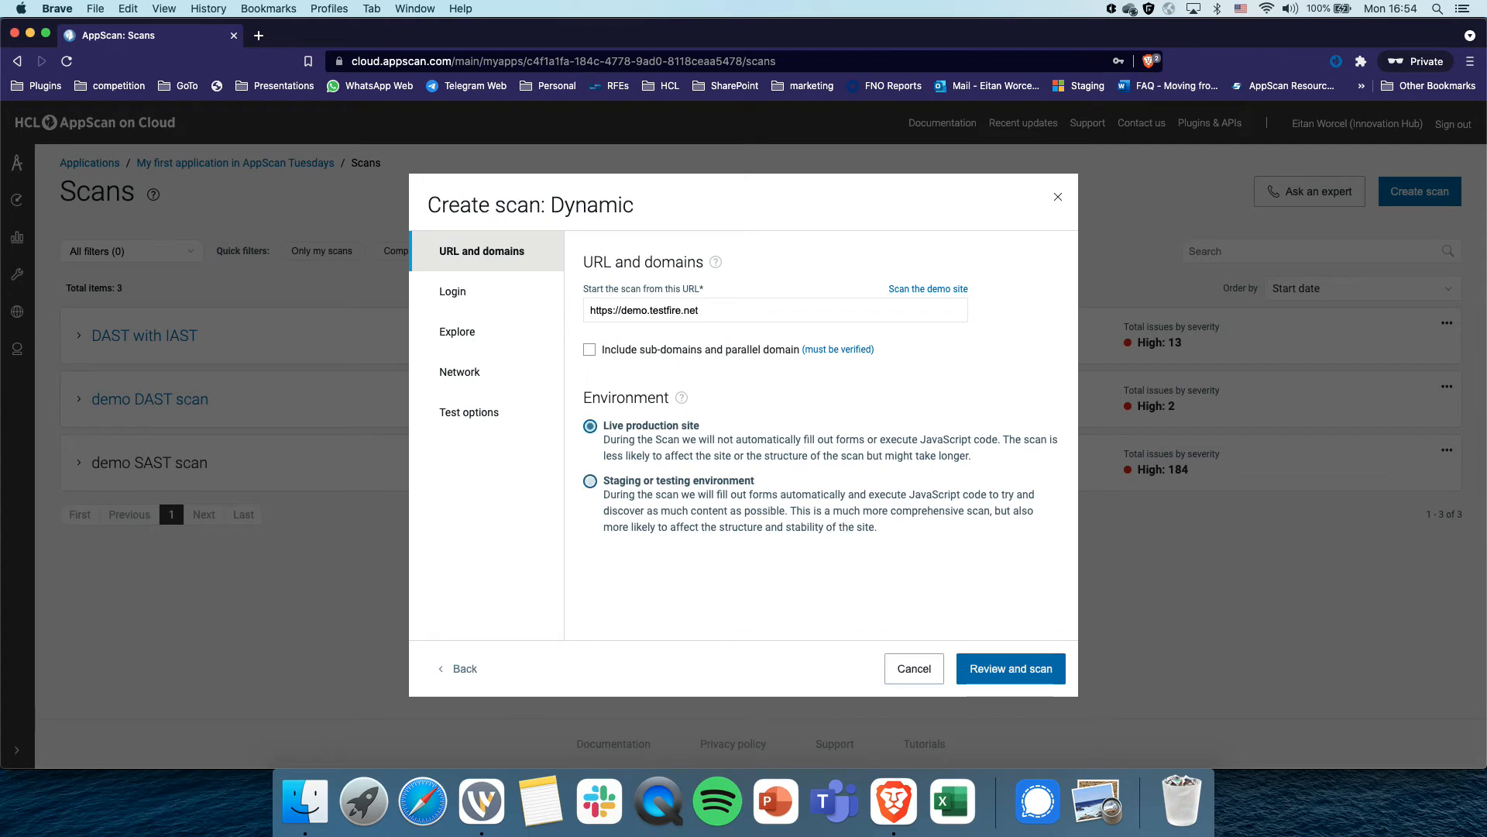
pyautogui.click(460, 372)
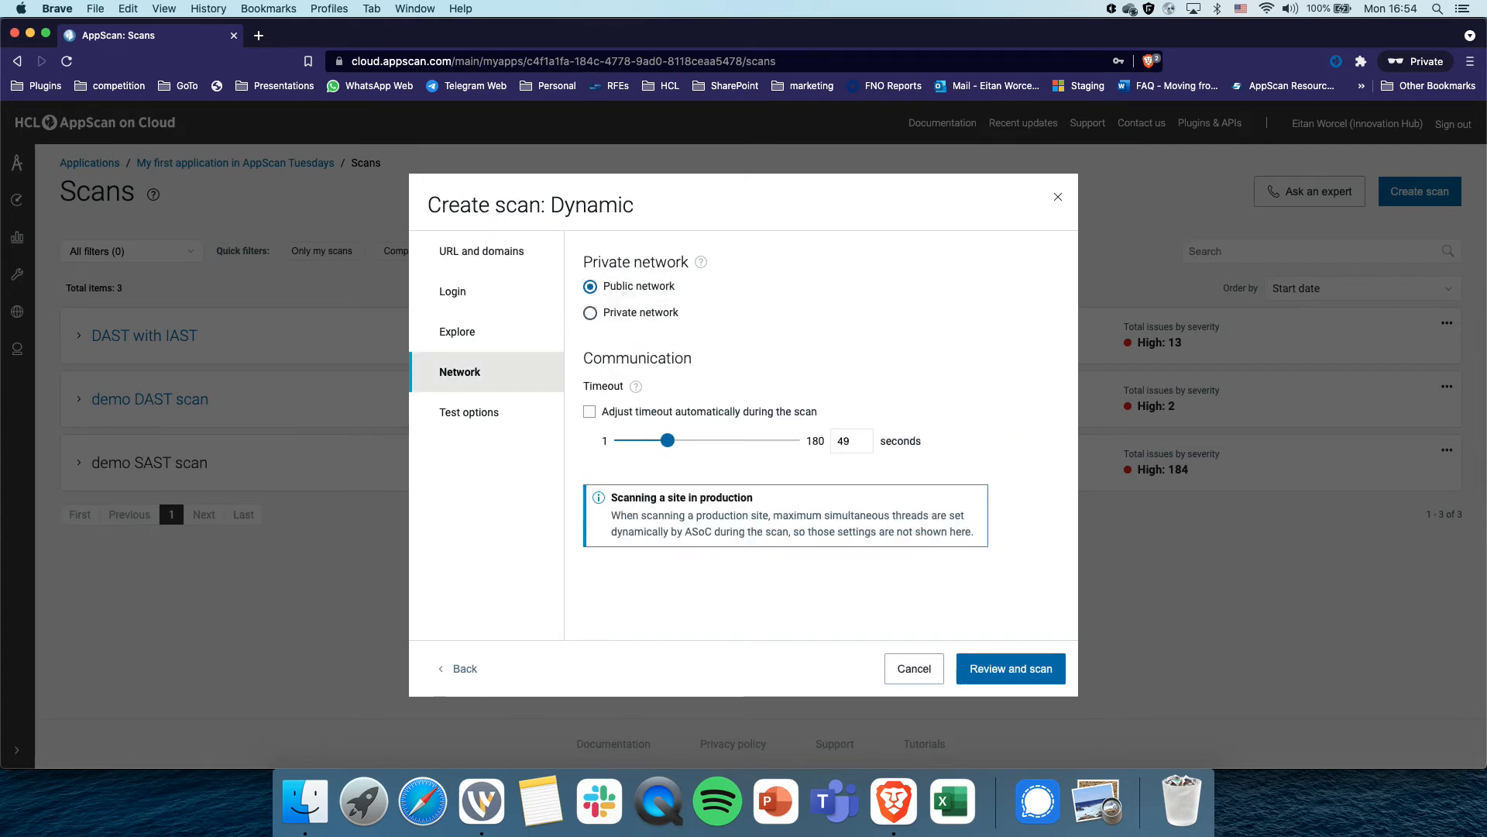
# Set the scan's test optimization to Fastest and proceed to the scan summary.
pyautogui.click(469, 412)
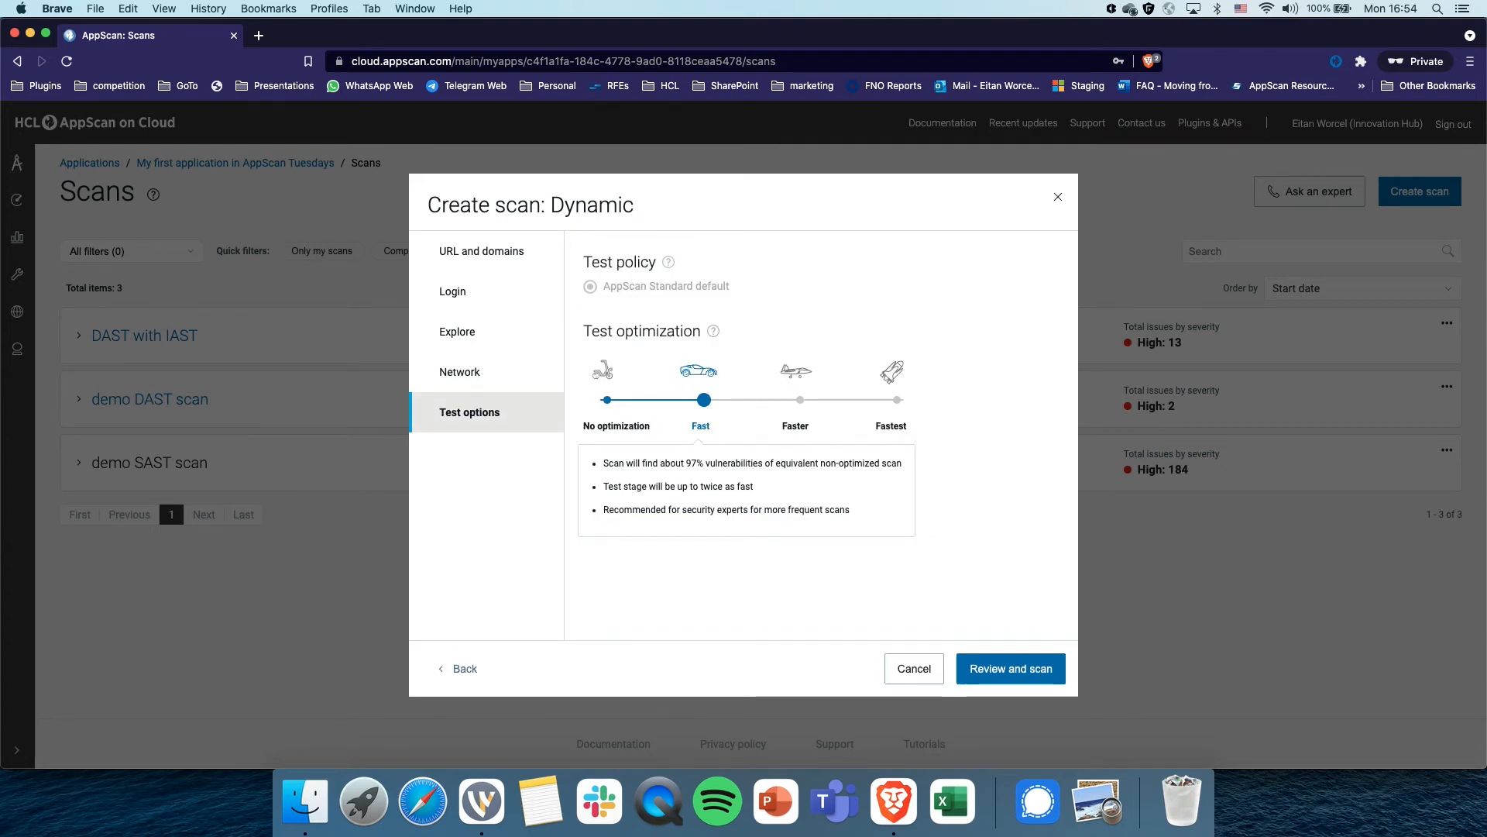
pyautogui.click(897, 399)
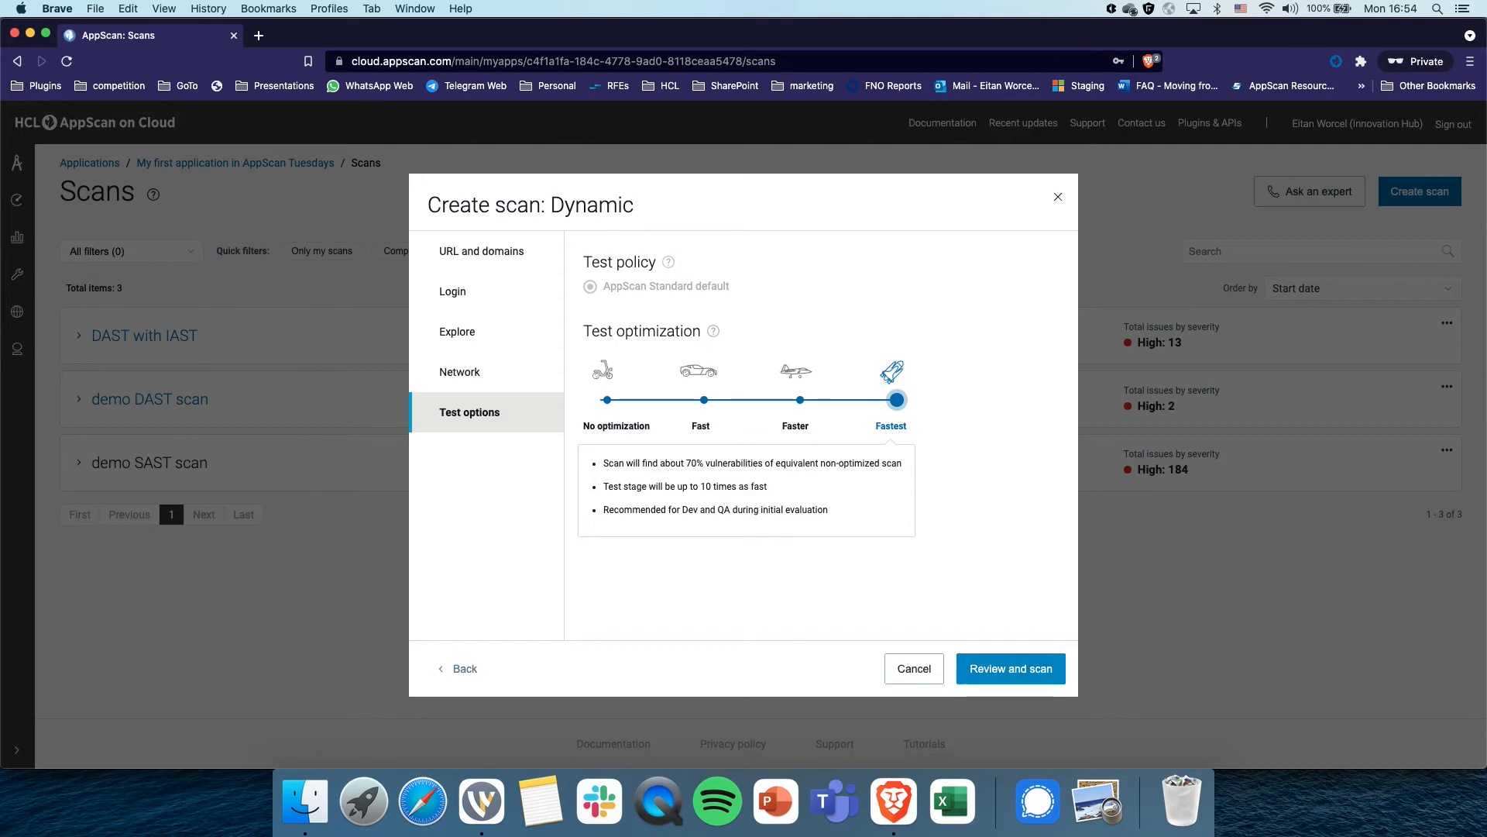
pyautogui.click(1011, 668)
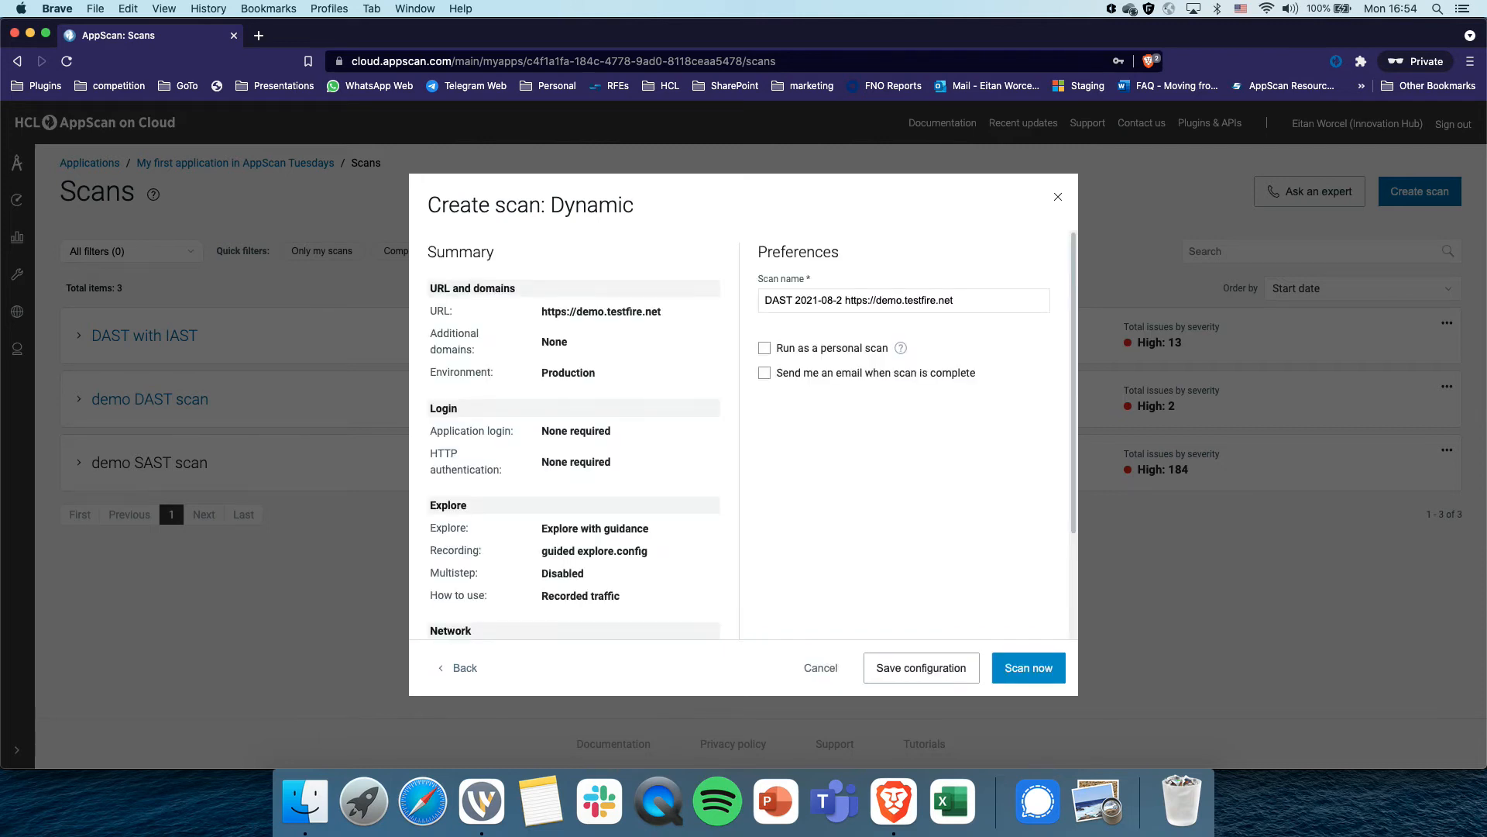
# Check the scan summary, then name the scan "guided explore" and start it.
pyautogui.scroll(-4, 740, 434)
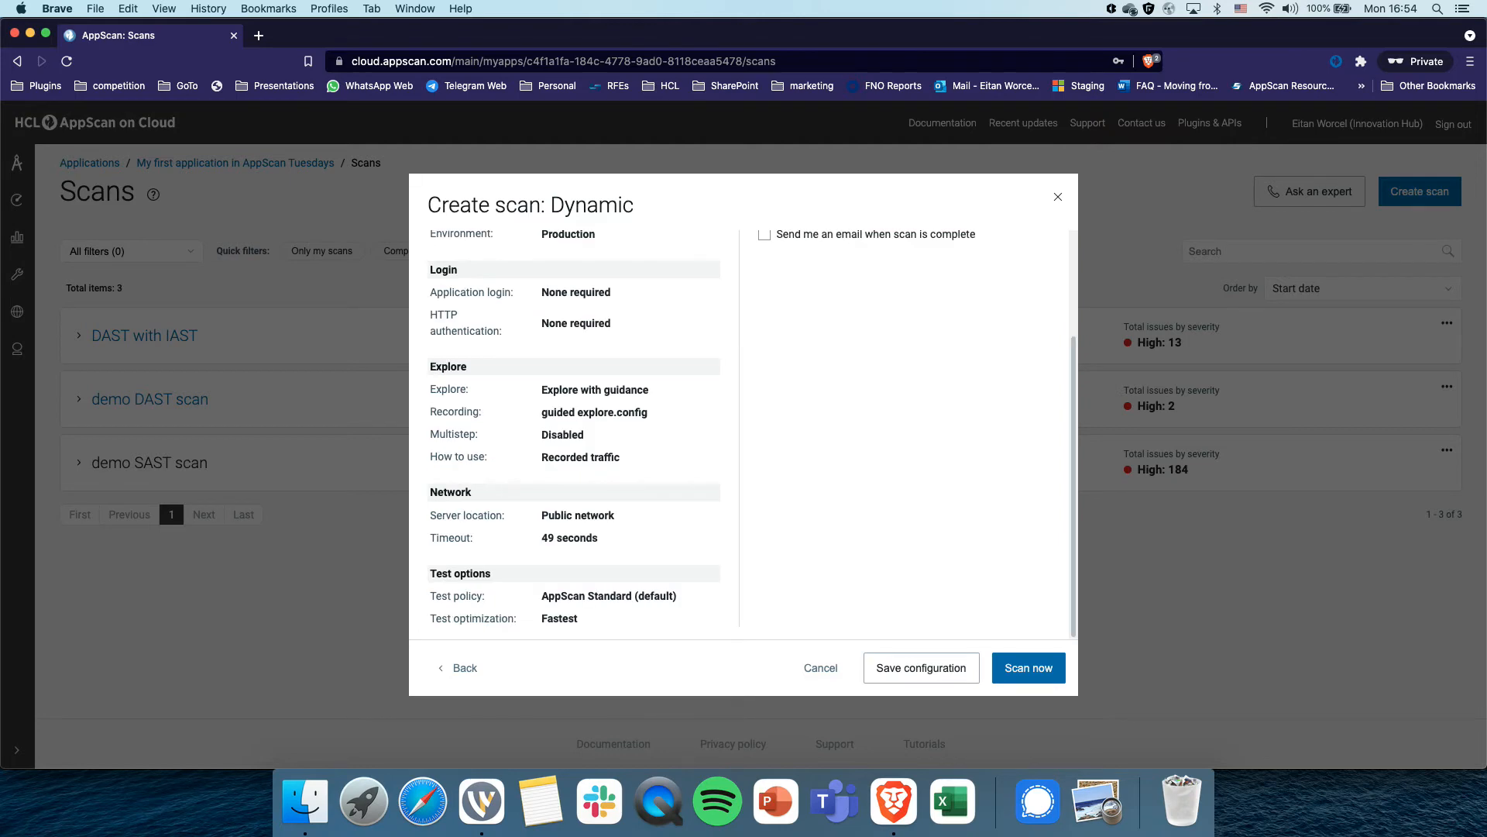
pyautogui.scroll(4, 740, 433)
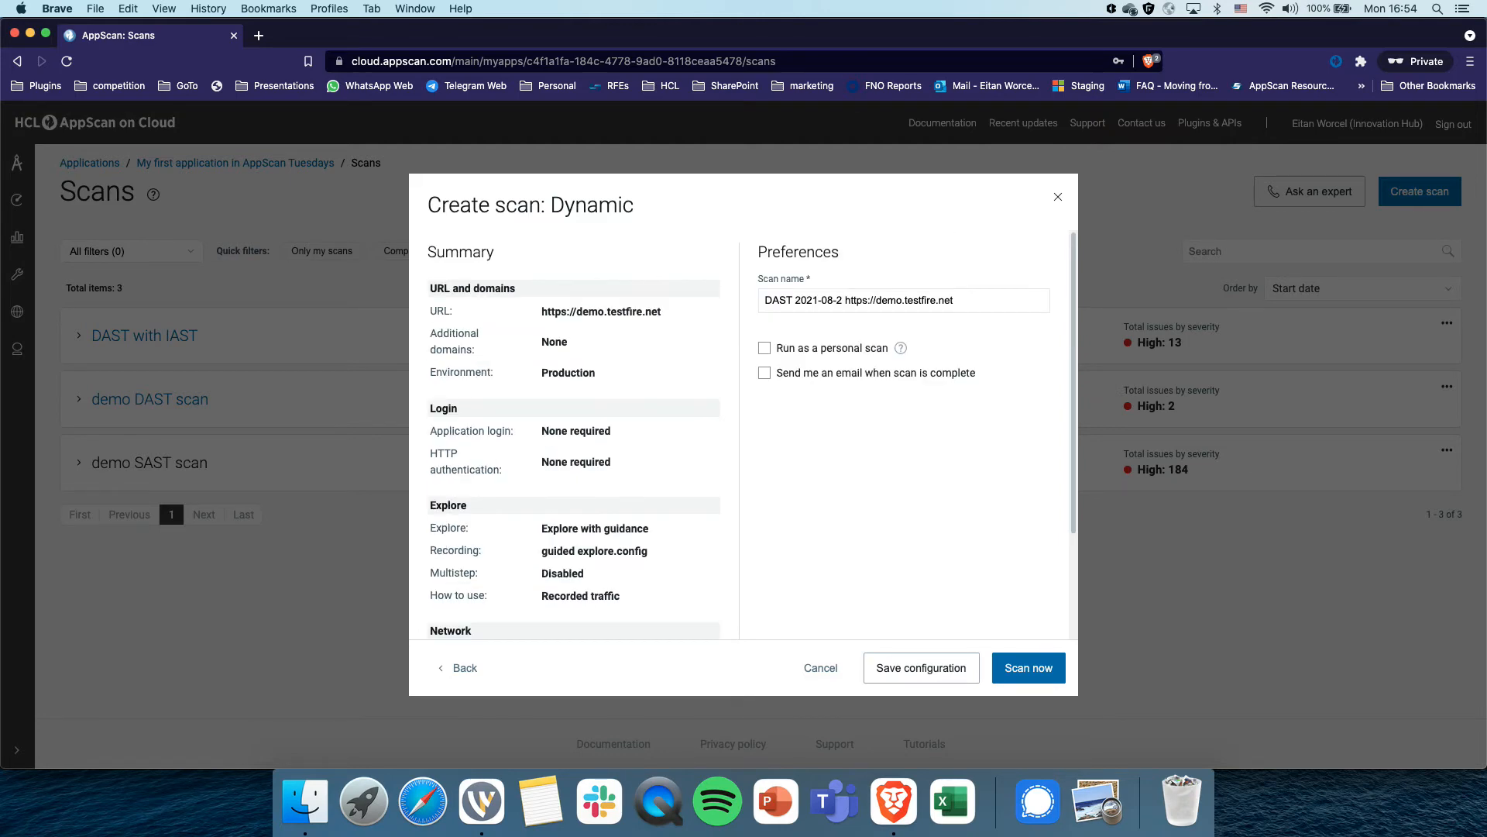
pyautogui.scroll(-4, 739, 434)
pyautogui.scroll(4, 739, 434)
pyautogui.doubleClick(780, 301)
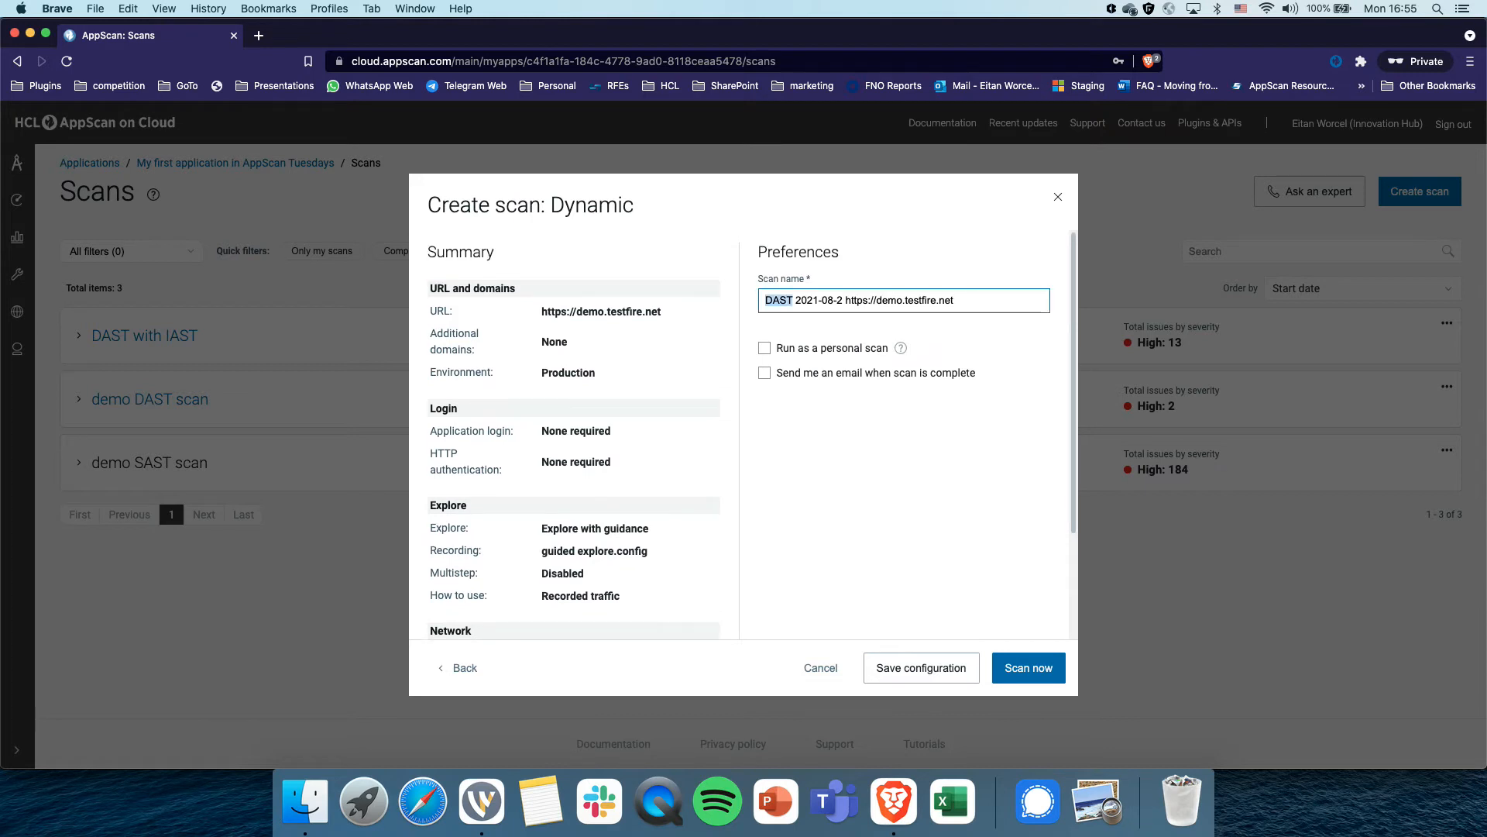
pyautogui.press('super+a')
pyautogui.write('guided explore')
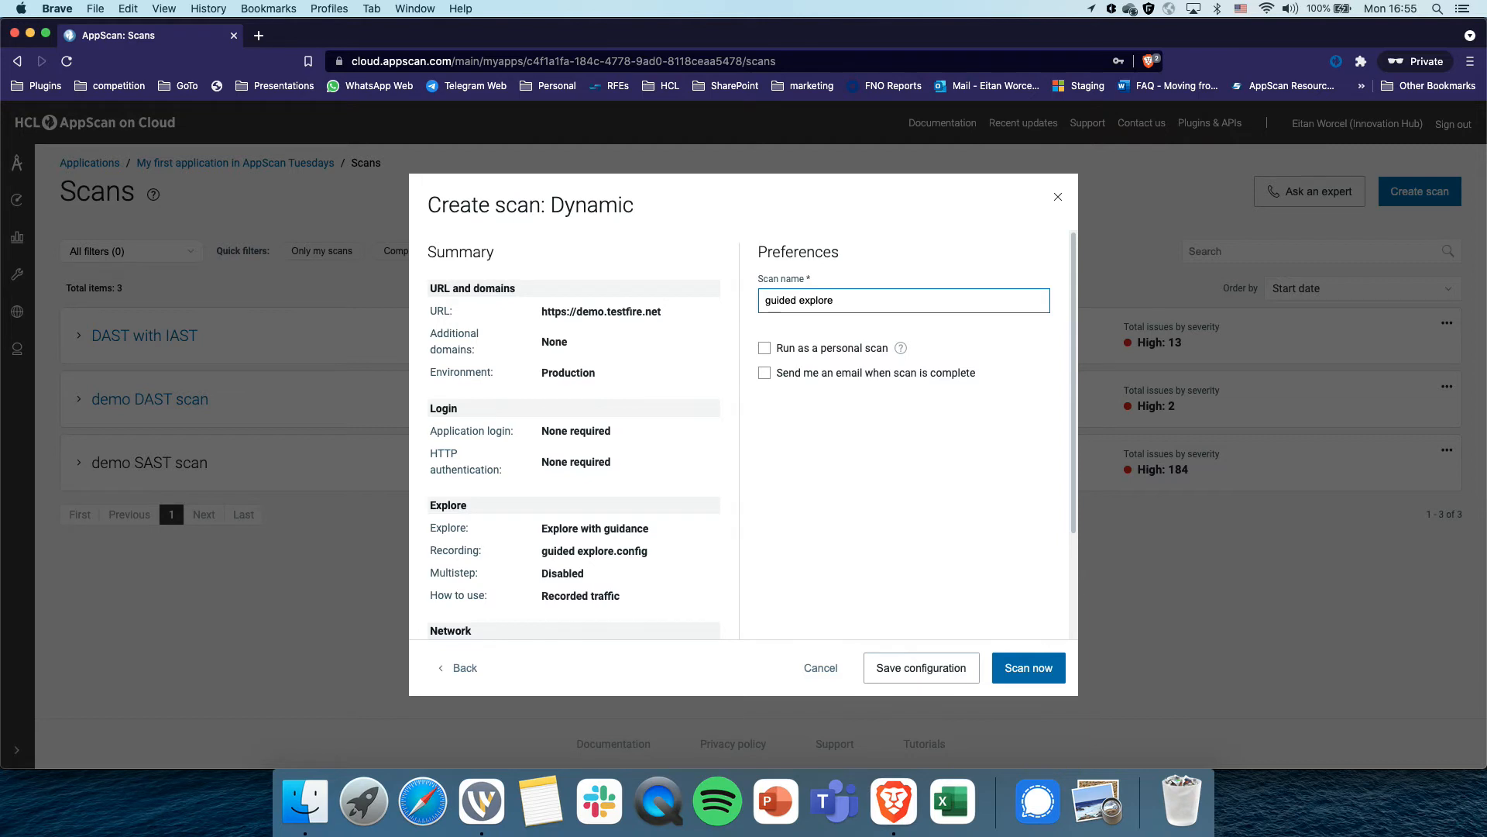
pyautogui.click(1029, 668)
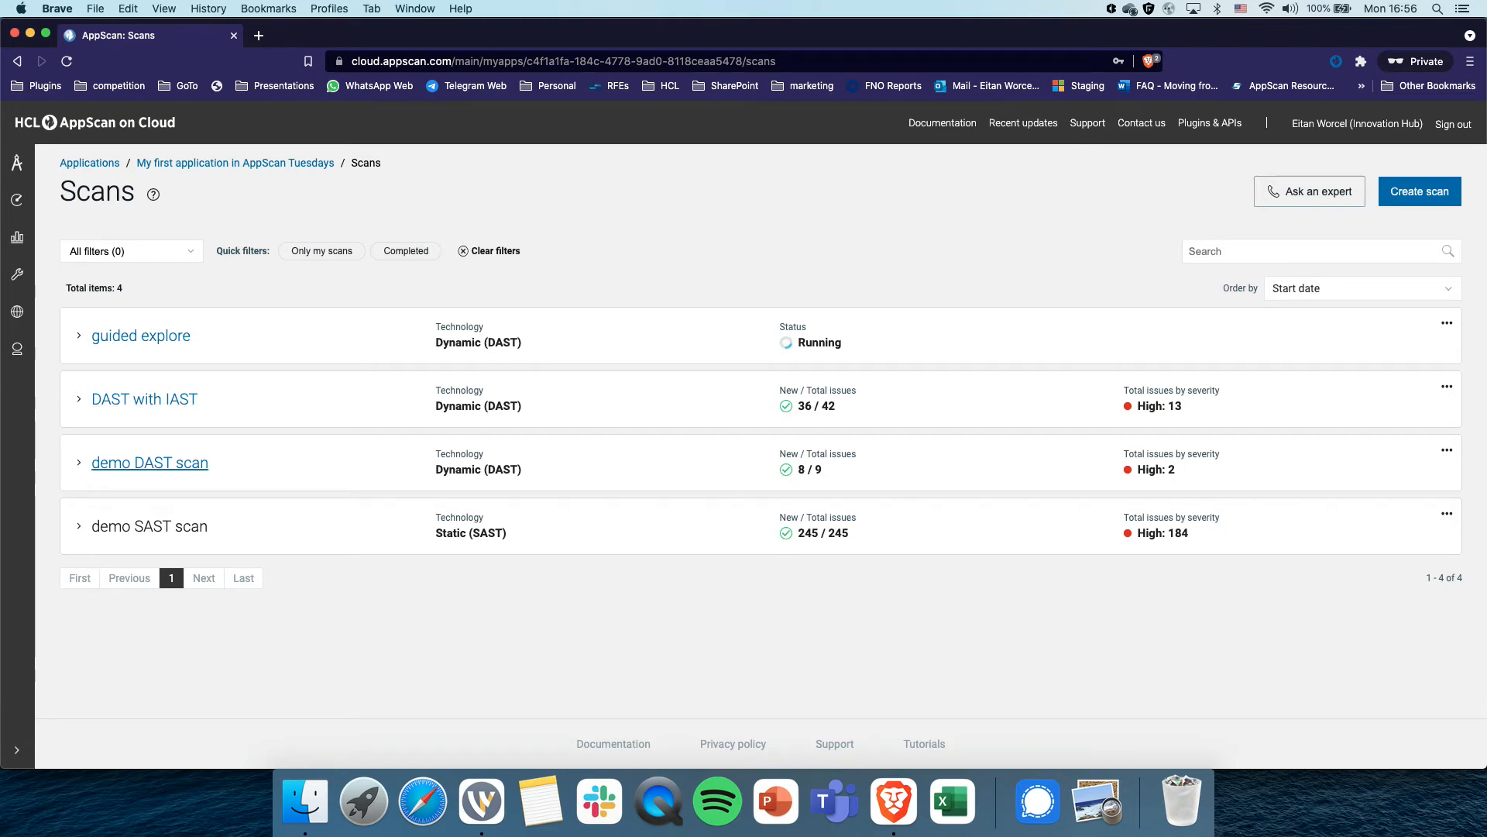
# Open the demo DAST scan and examine its execution details, coverage, issues by severity and execution log.
pyautogui.click(155, 462)
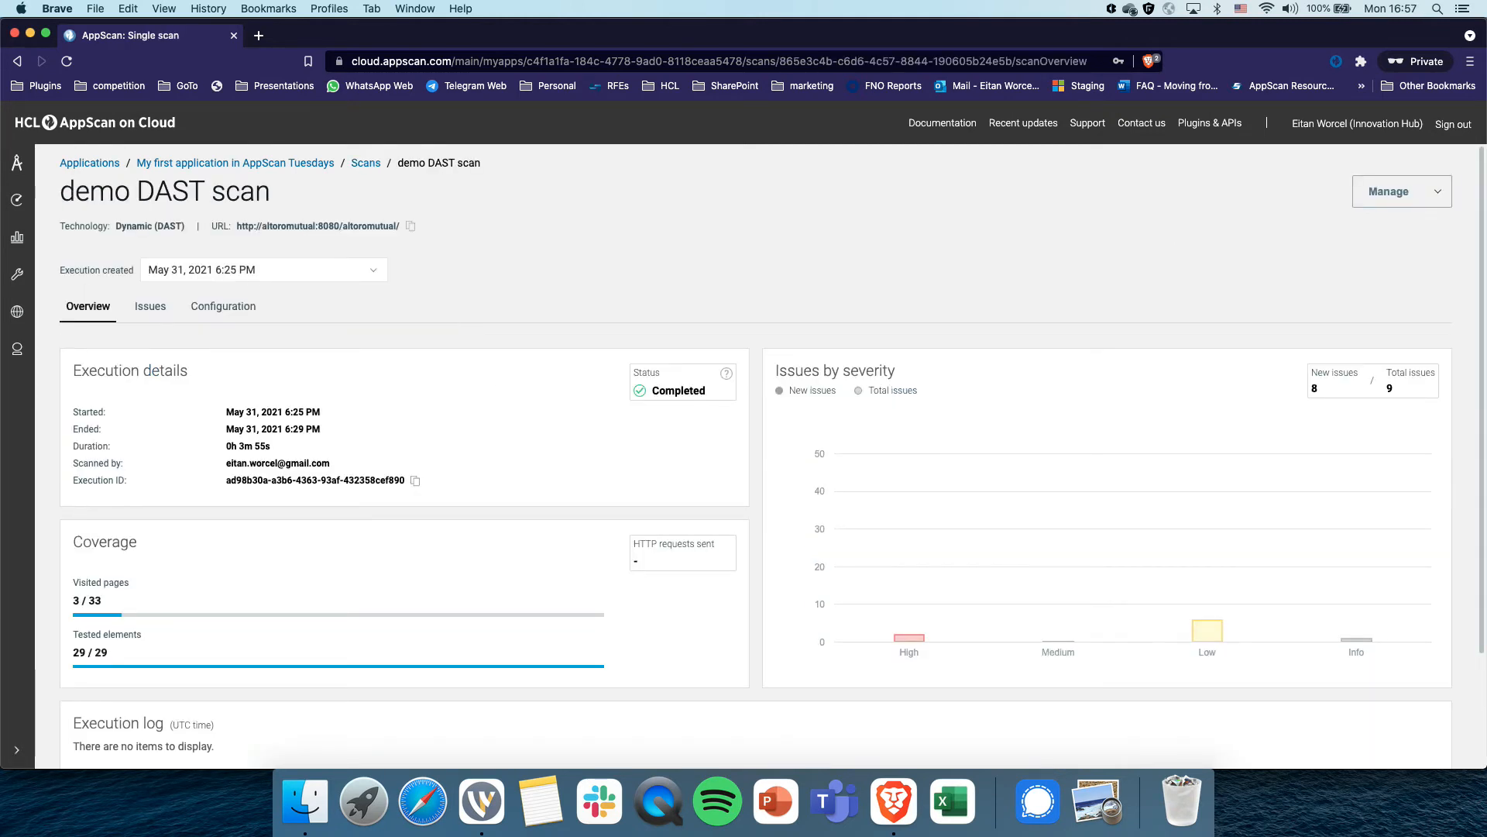
pyautogui.scroll(-1, 756, 457)
pyautogui.scroll(-1, 744, 449)
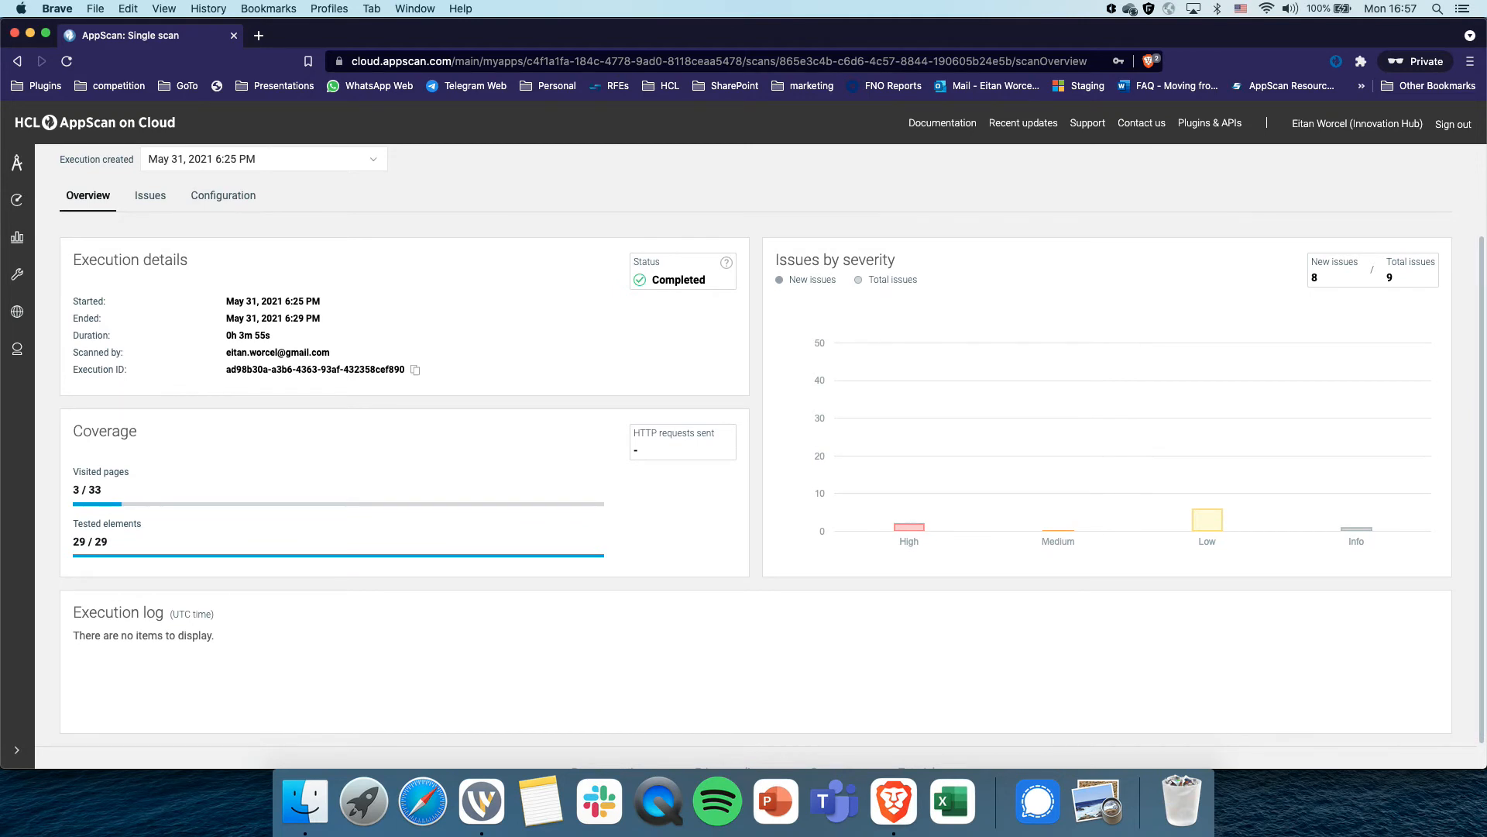
pyautogui.scroll(3, 744, 457)
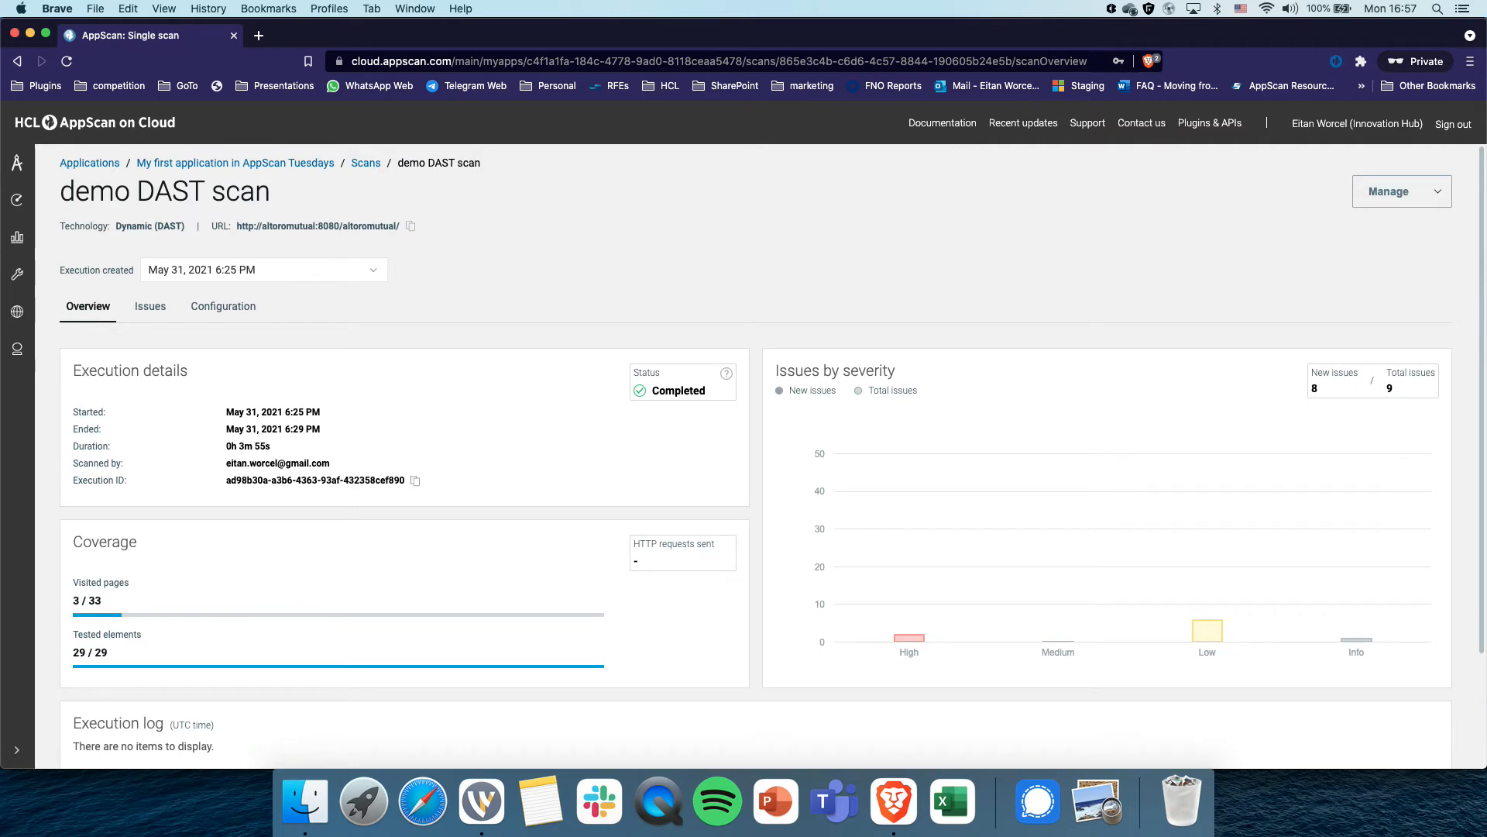
# Examine the demo DAST scan's list of issues and its configuration details.
pyautogui.click(150, 307)
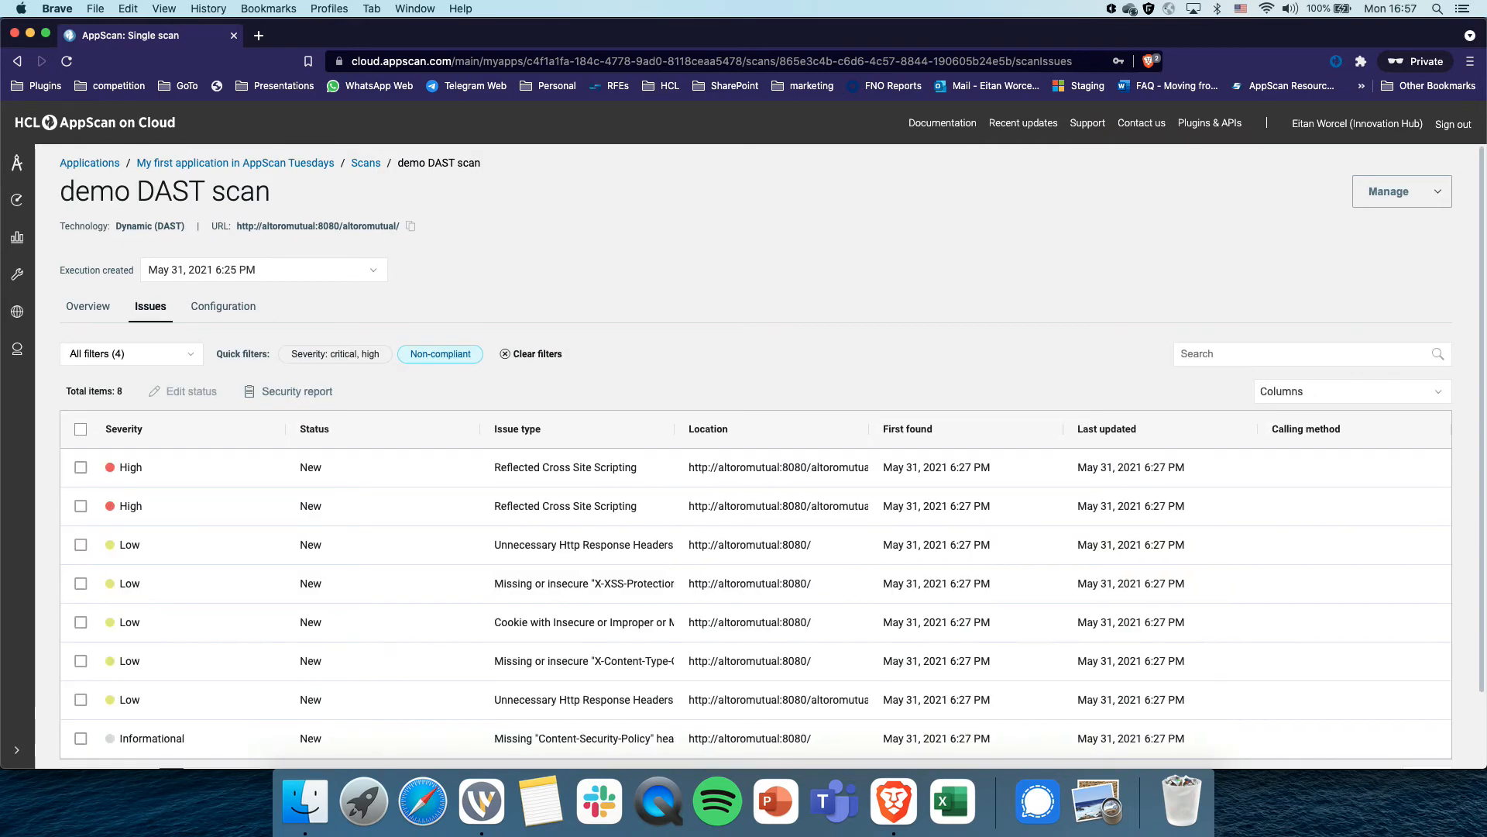
pyautogui.scroll(-3, 744, 467)
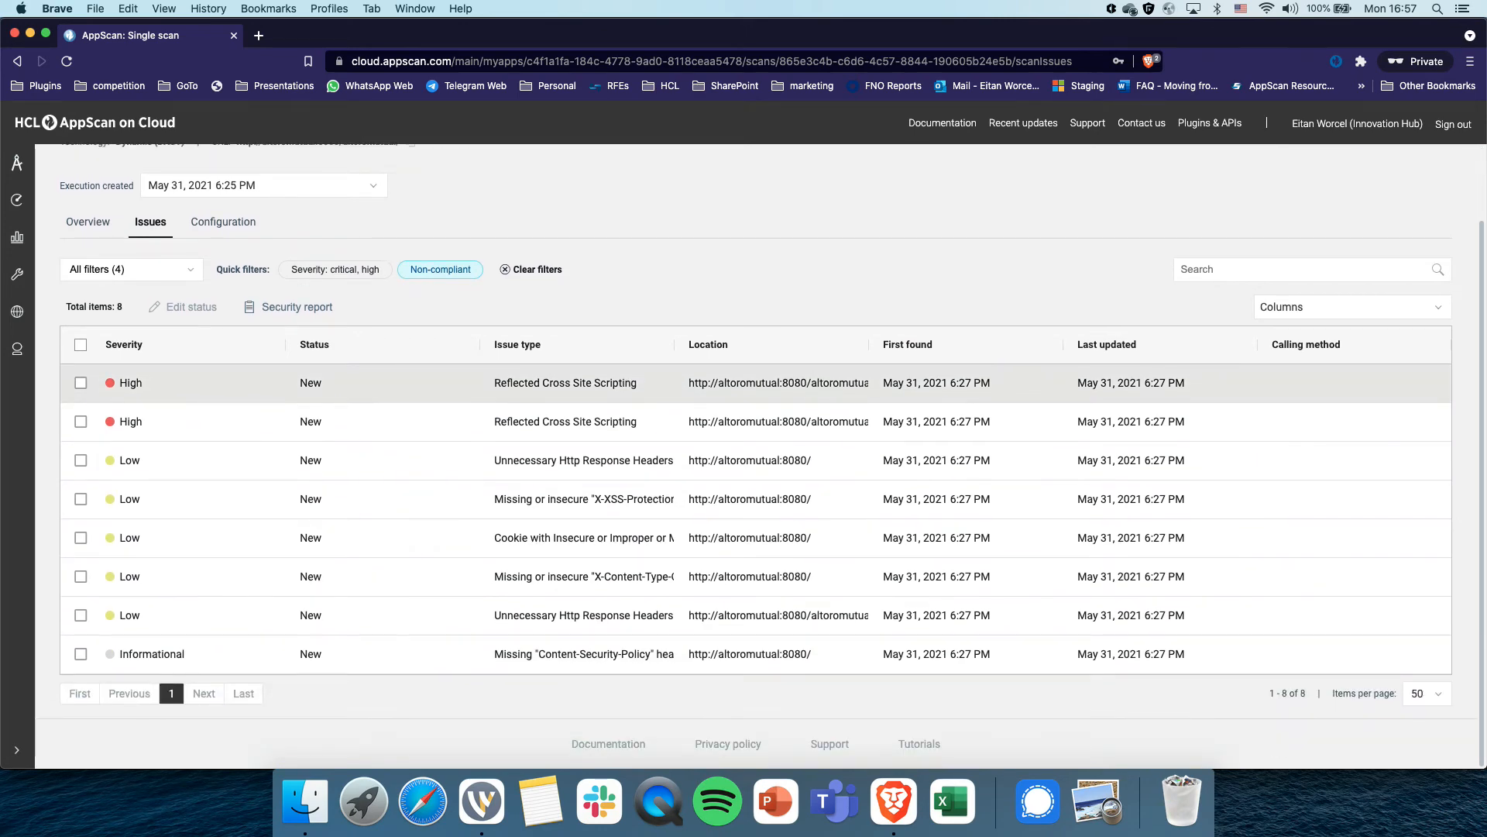
pyautogui.scroll(3, 744, 468)
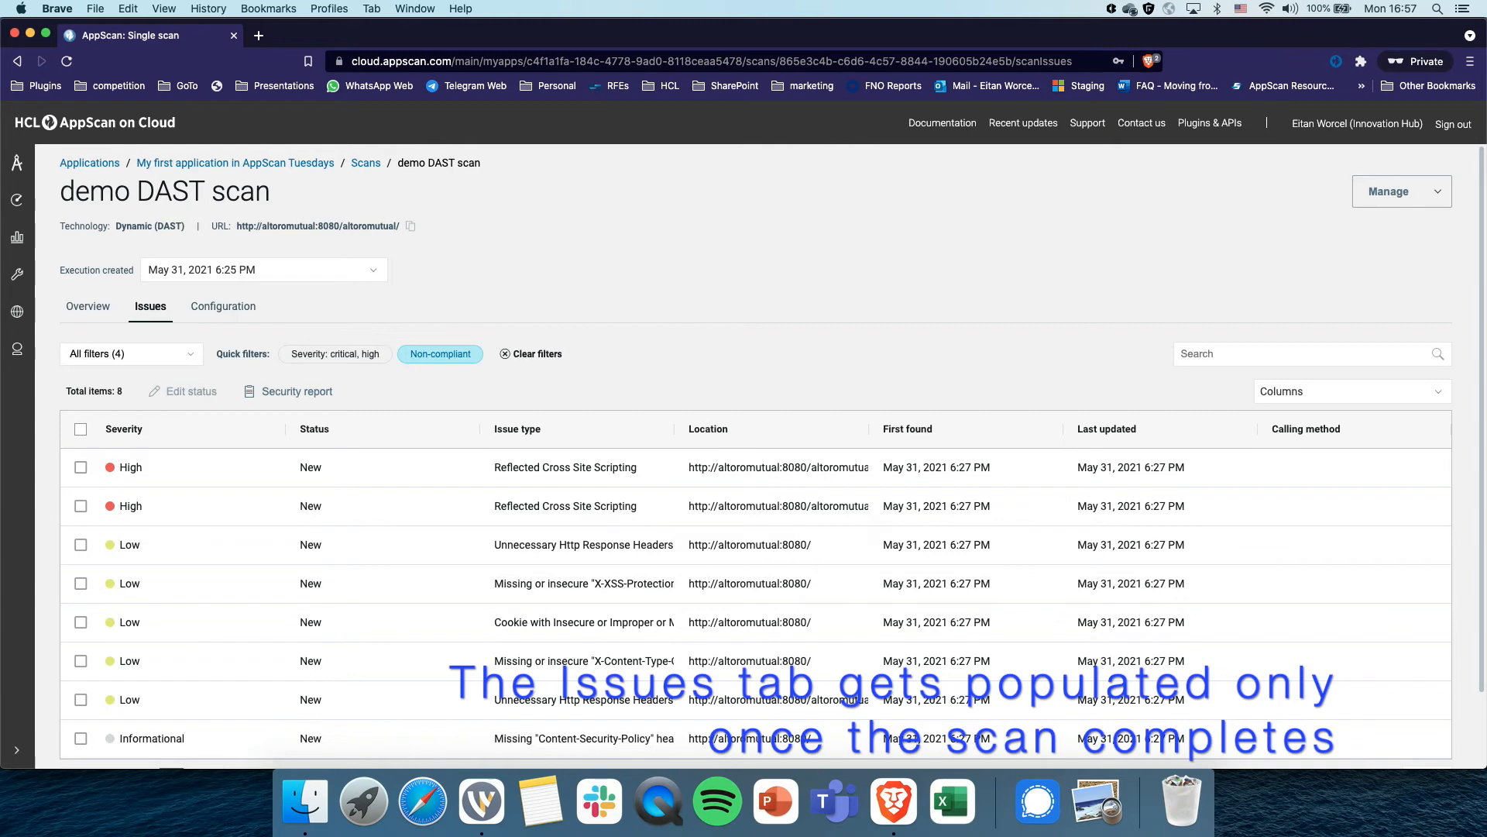
pyautogui.click(223, 306)
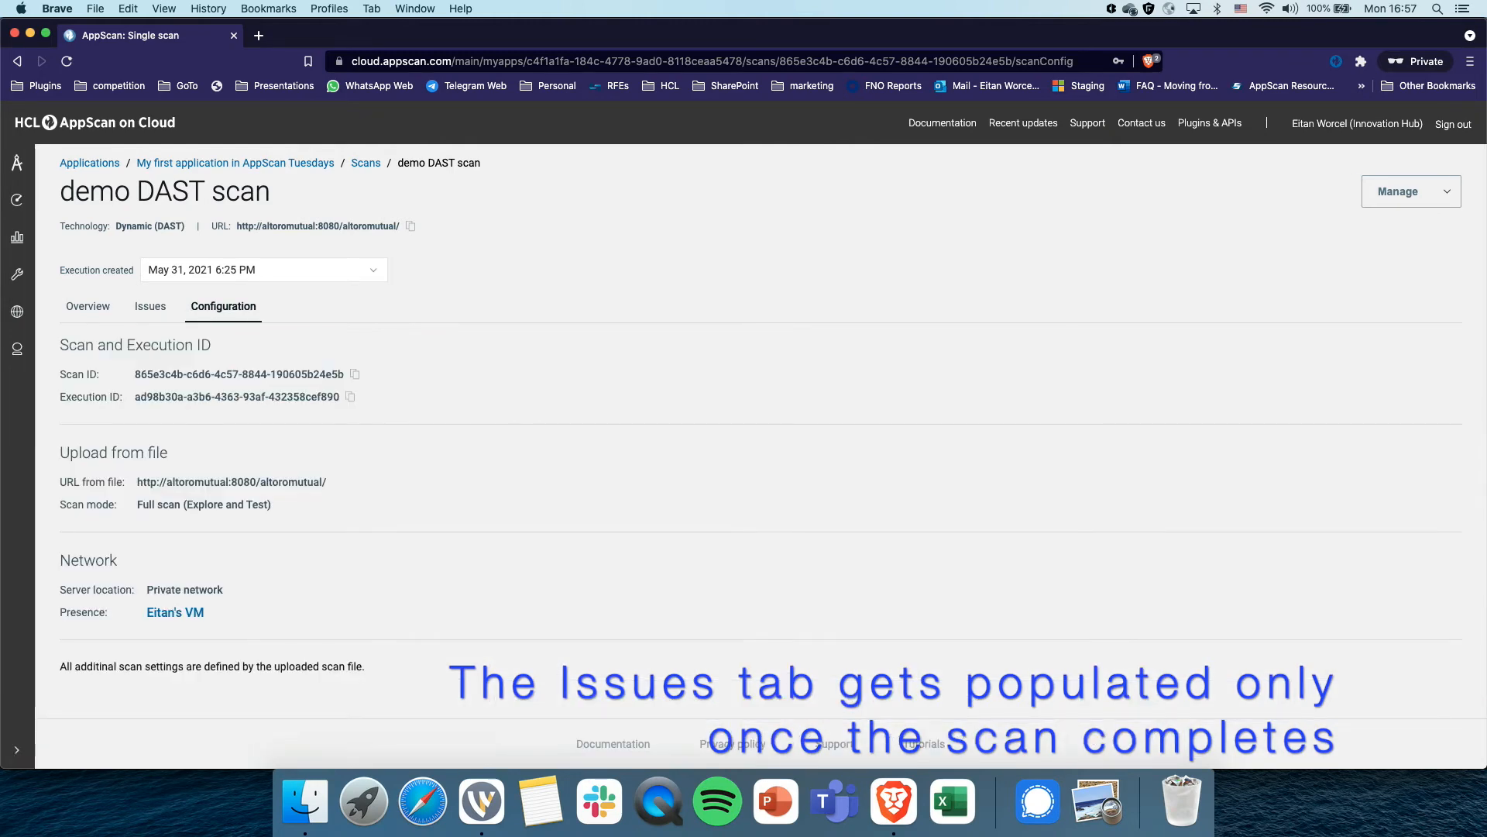
pyautogui.click(150, 306)
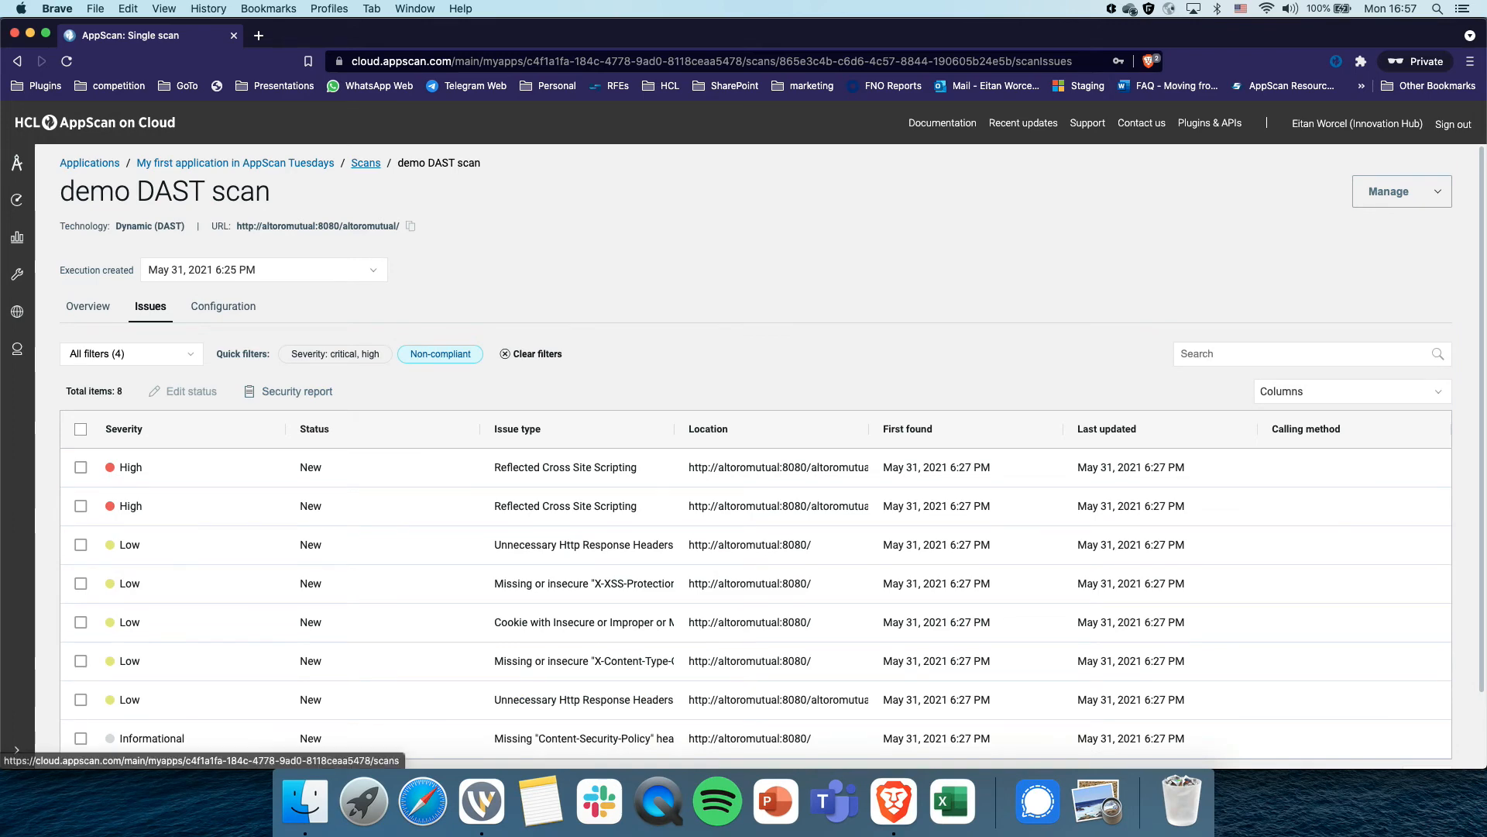
# Return to the scans list and open the running guided explore scan to examine its coverage and execution log.
pyautogui.click(365, 163)
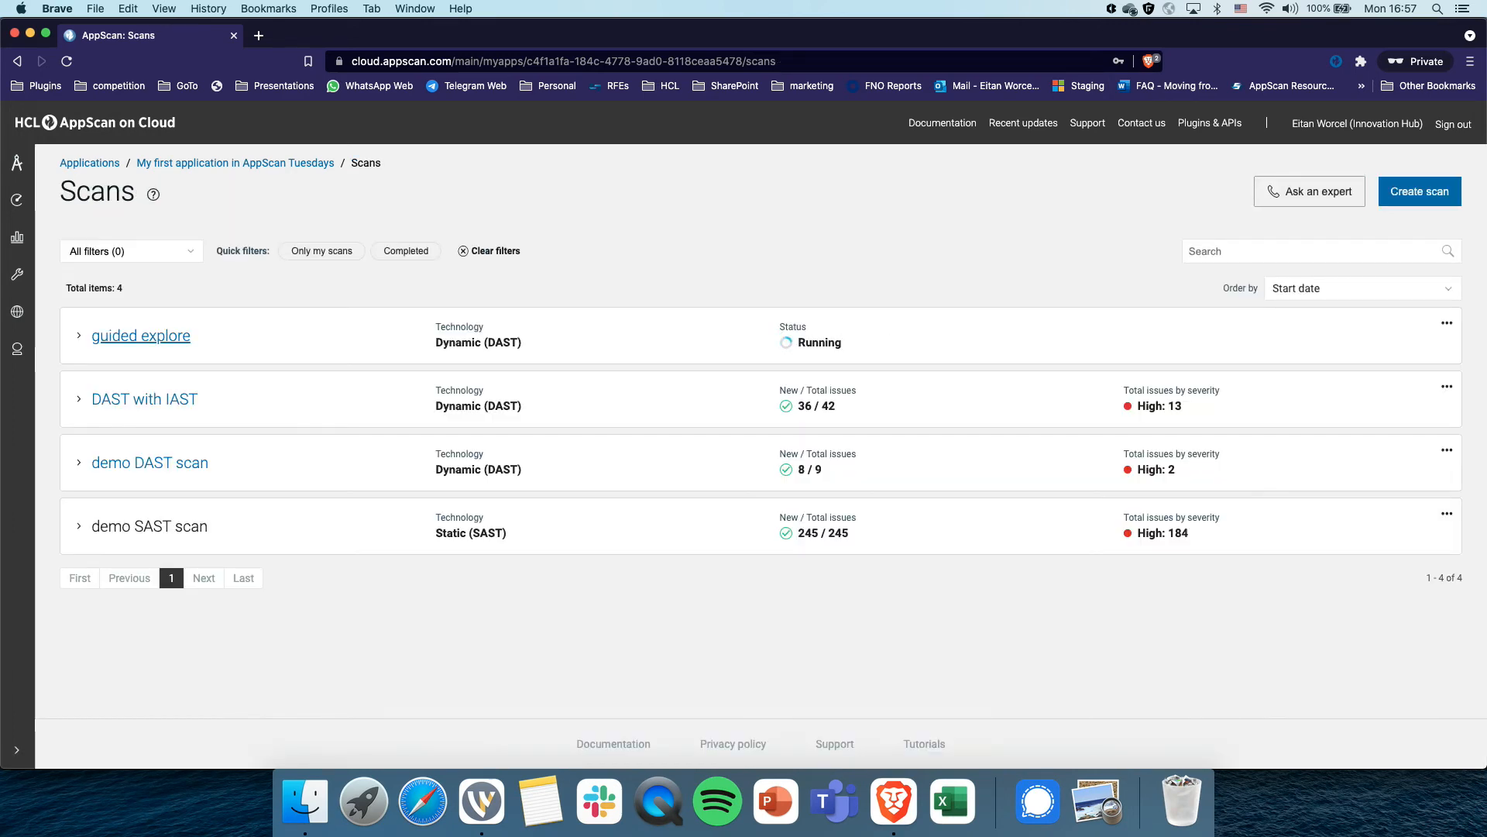
pyautogui.click(141, 336)
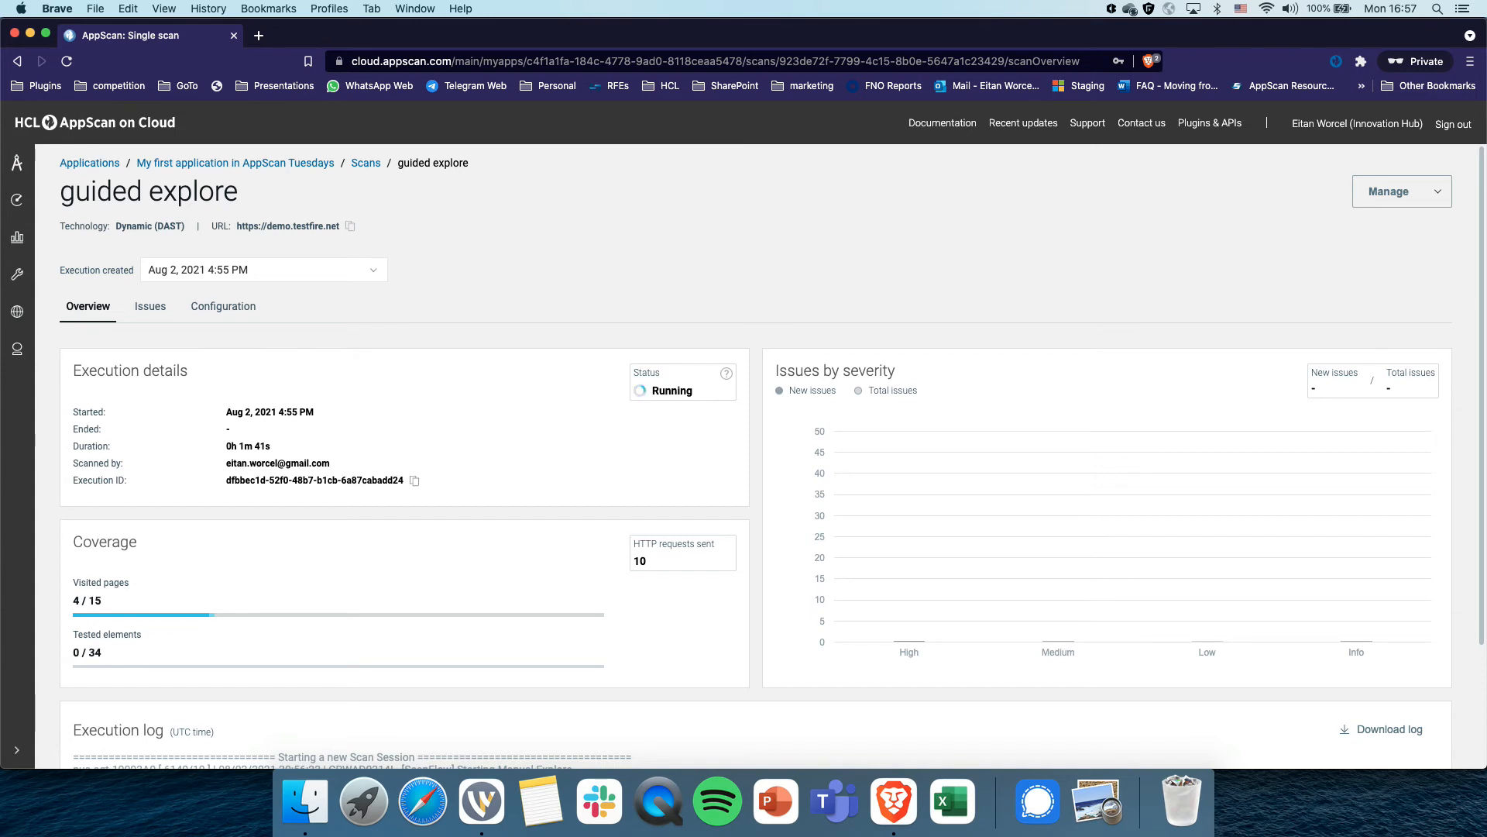
pyautogui.scroll(-2, 771, 457)
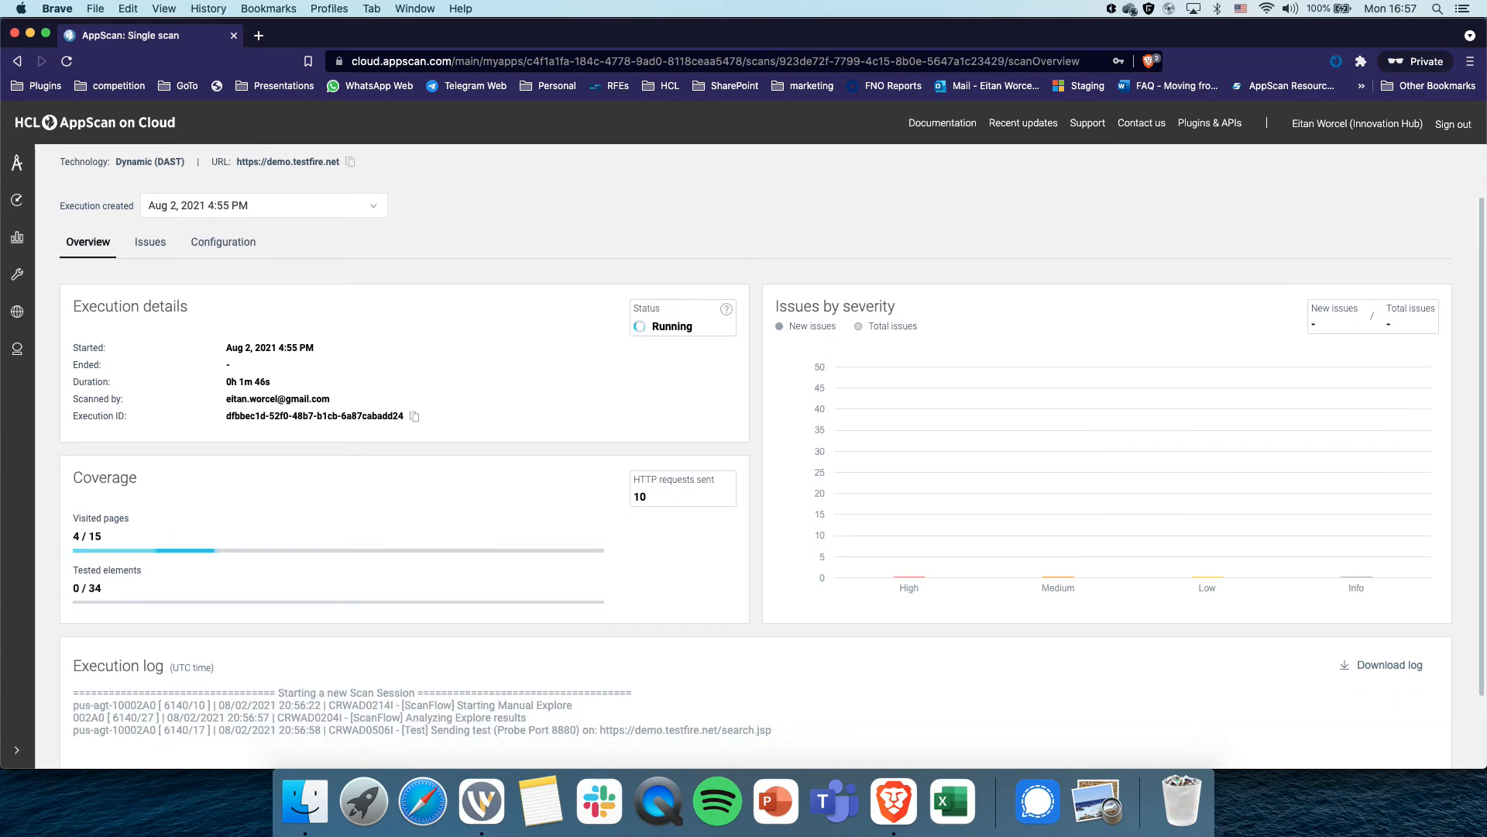
pyautogui.scroll(-3, 760, 455)
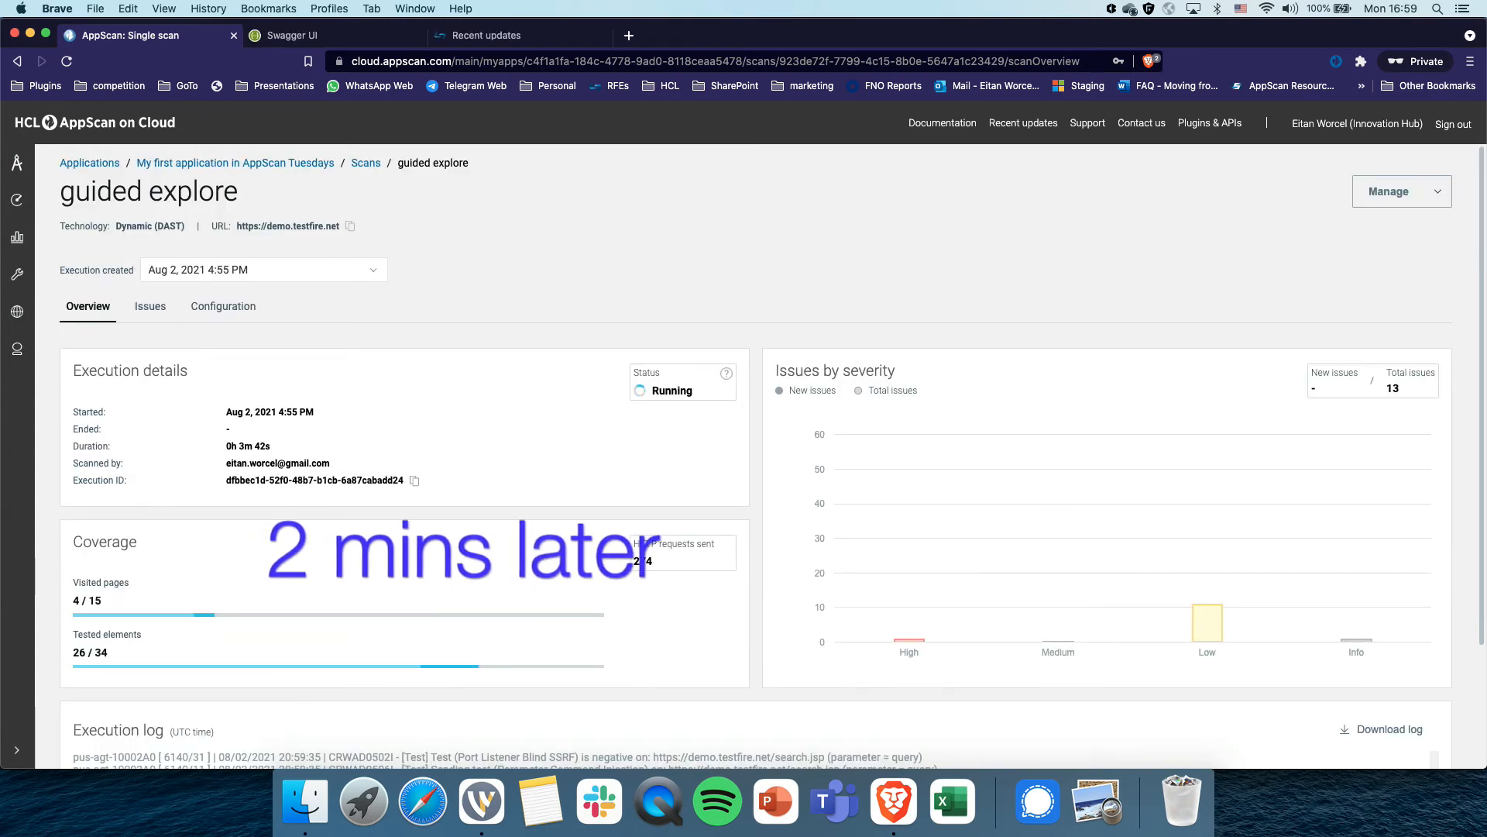
# Monitor the guided explore scan's progress through its tested elements, issues by severity and live log entries.
pyautogui.scroll(-2, 743, 465)
pyautogui.scroll(-1, 744, 457)
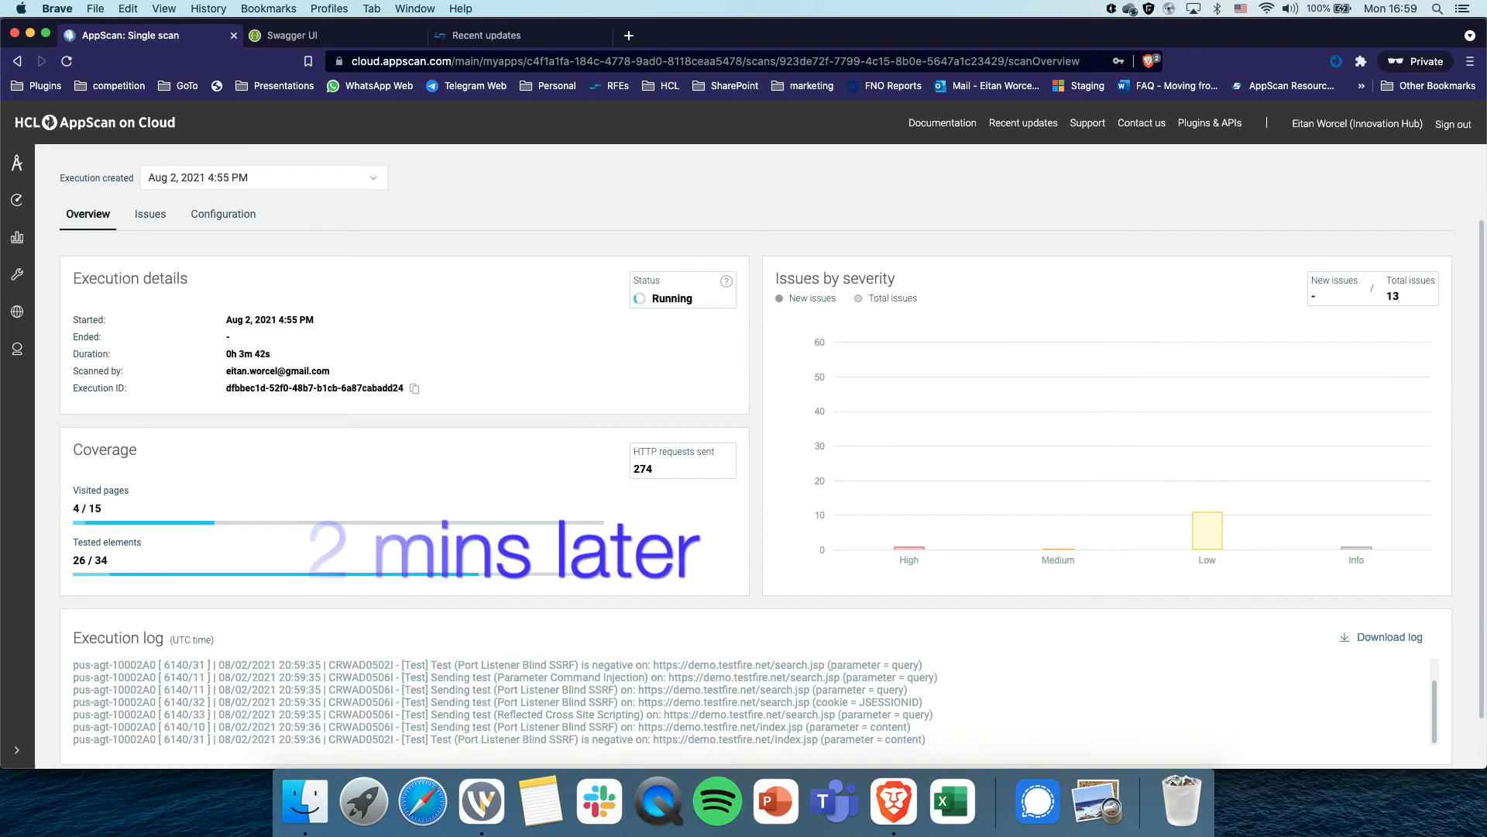
pyautogui.scroll(-2, 744, 457)
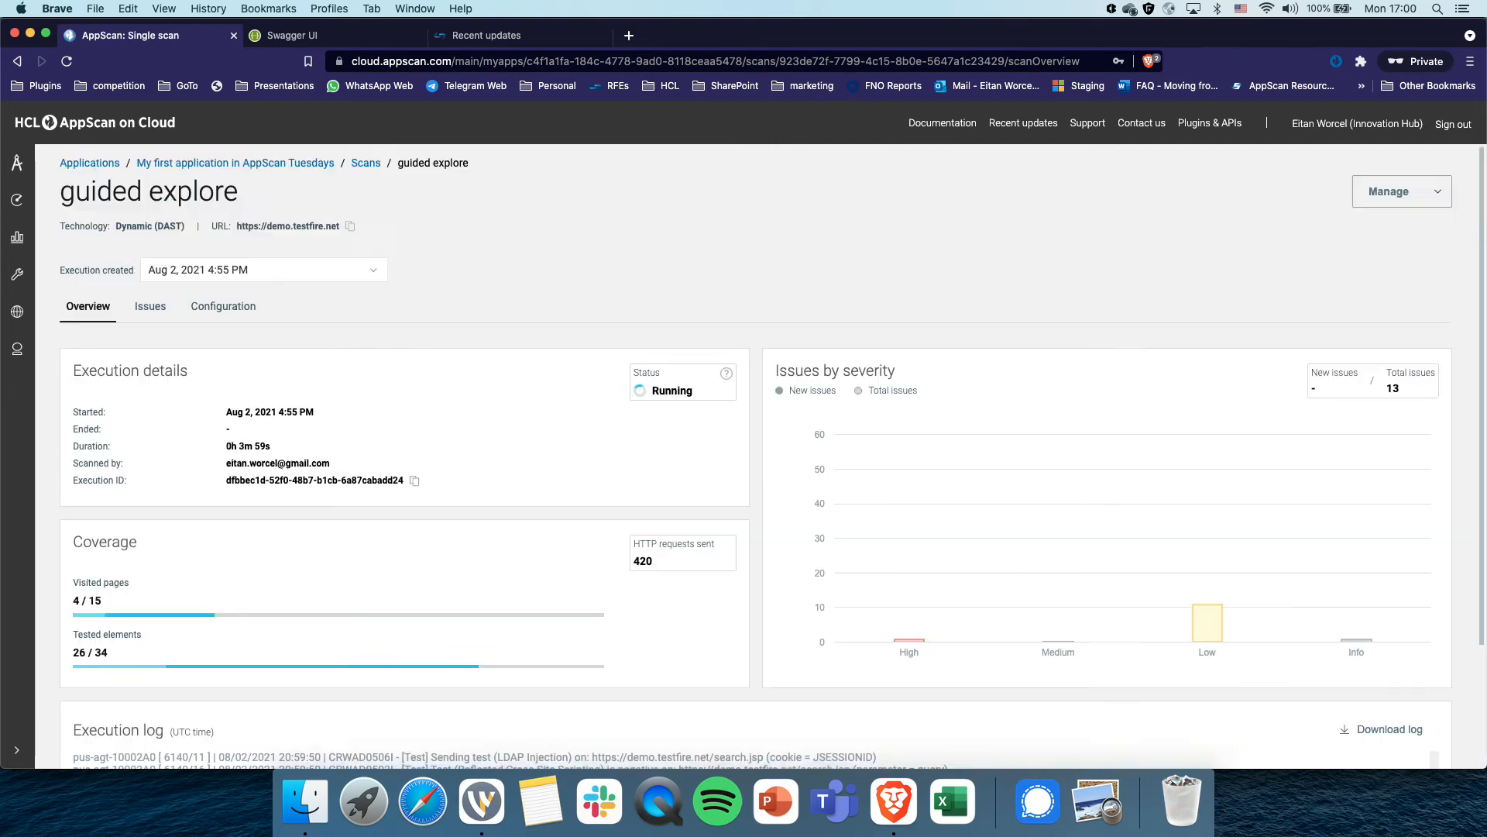
pyautogui.scroll(-3, 744, 457)
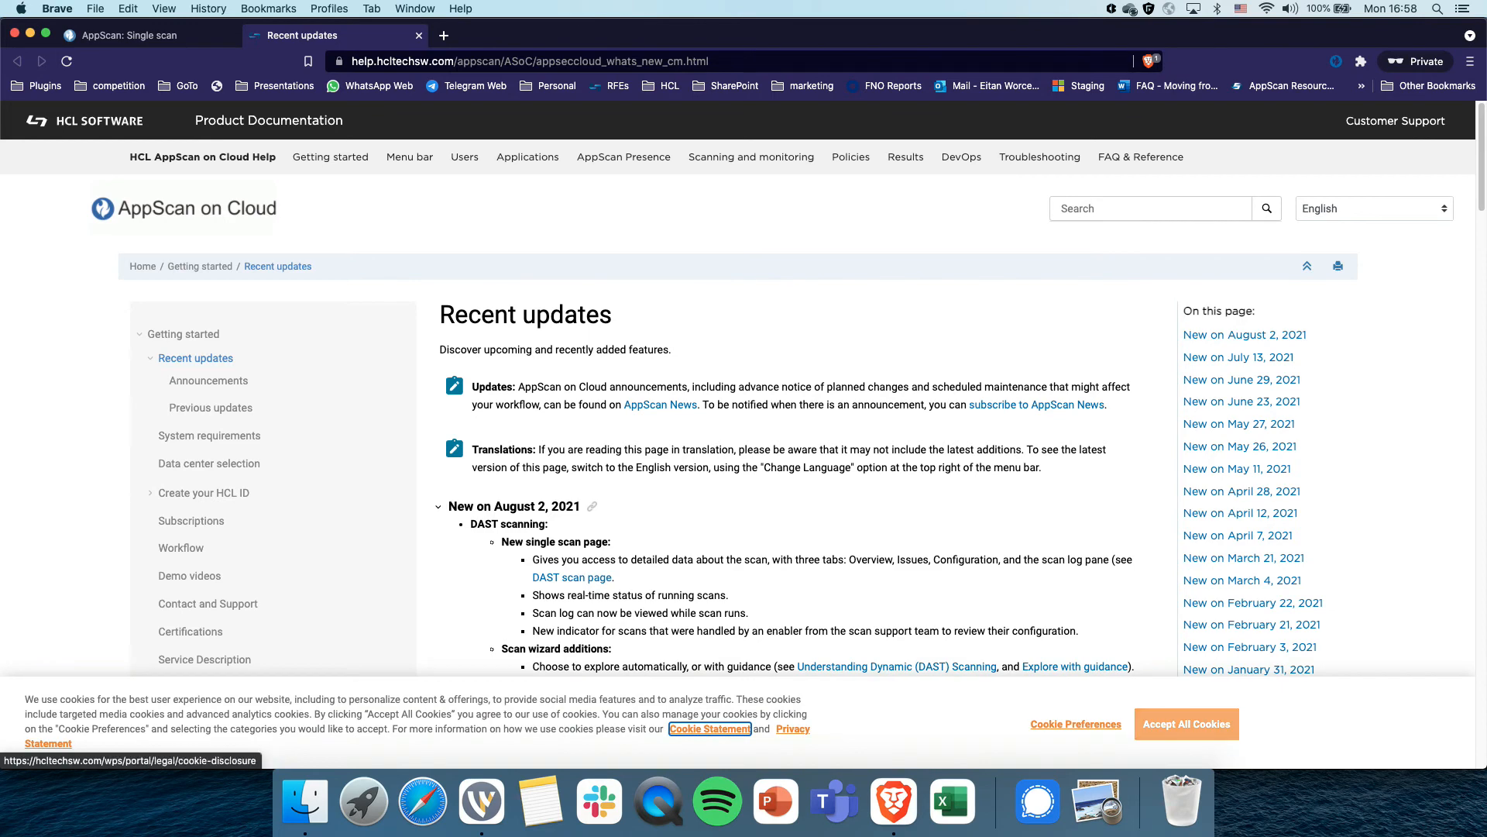
# Accept all cookies on the Recent updates documentation page and highlight the note describing the new single scan page's tabs.
pyautogui.click(1187, 724)
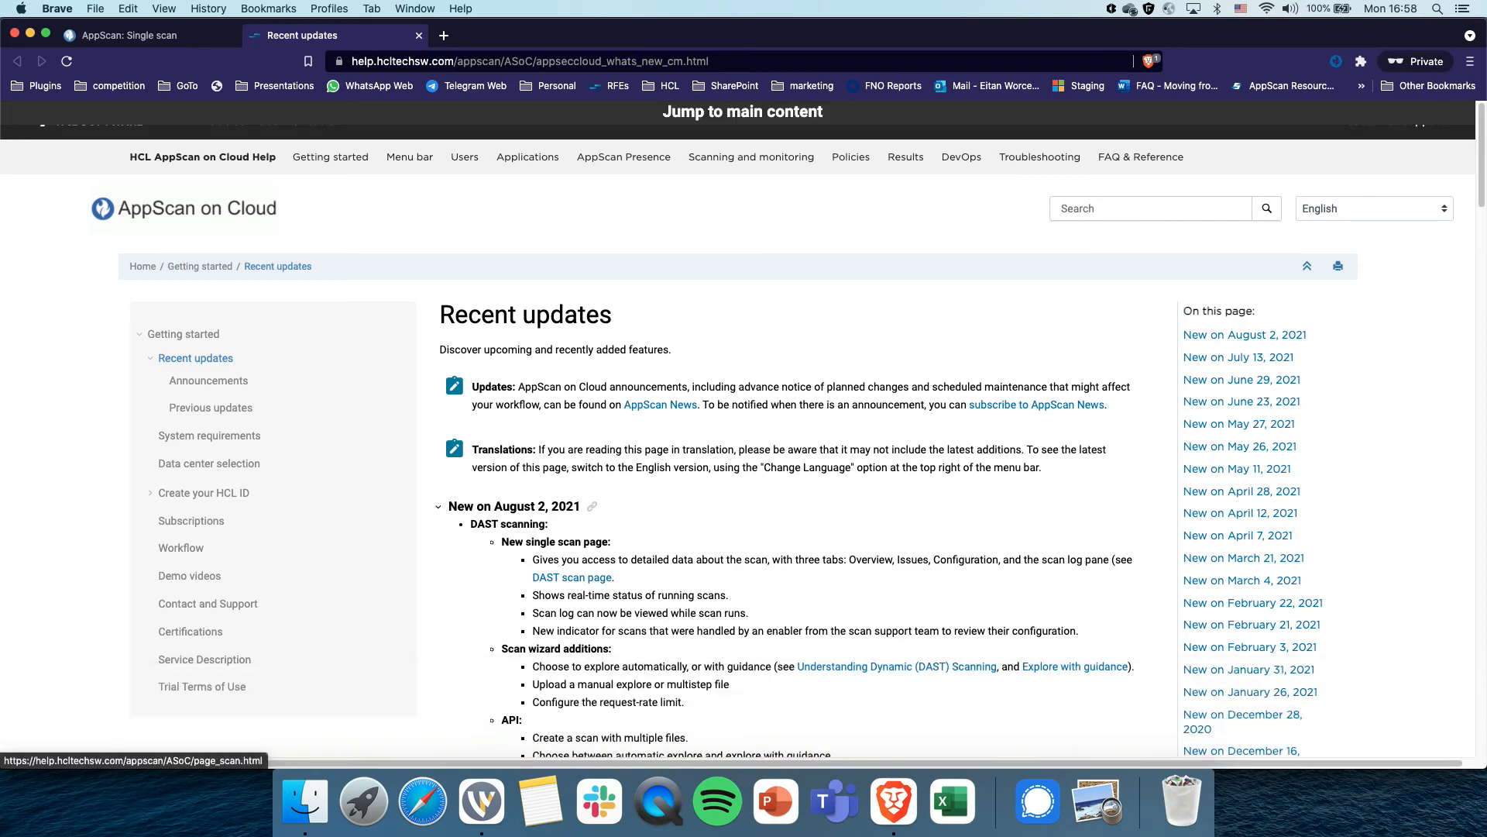
pyautogui.moveTo(622, 559)
pyautogui.mouseDown()
pyautogui.moveTo(808, 559)
pyautogui.moveTo(616, 577)
pyautogui.mouseUp()
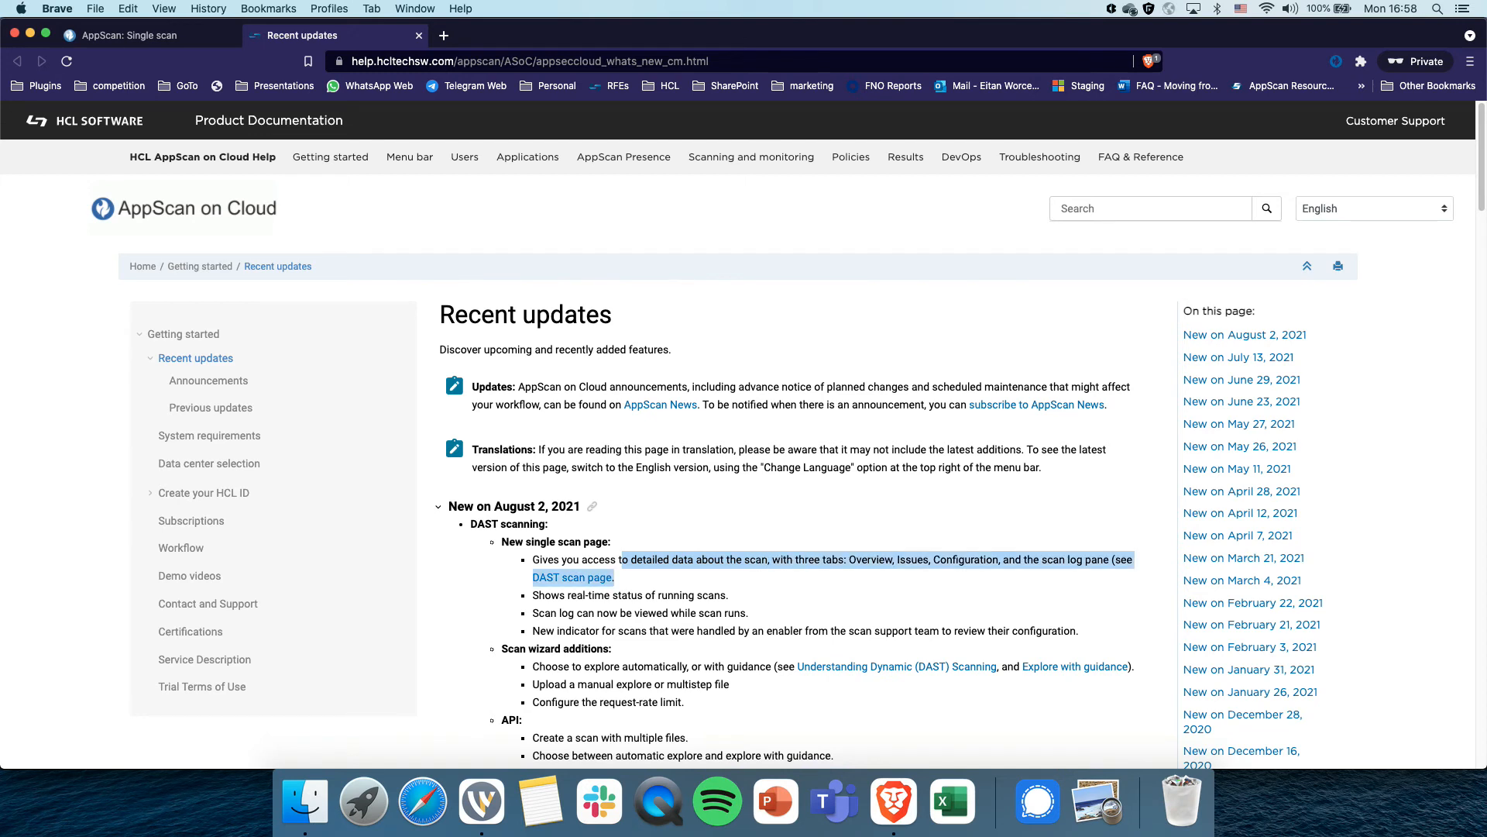
# Highlight the August 2, 2021 notes on real-time scan status and the Scan wizard additions heading, and review the API updates listed below.
pyautogui.moveTo(568, 595); pyautogui.dragTo(658, 595)
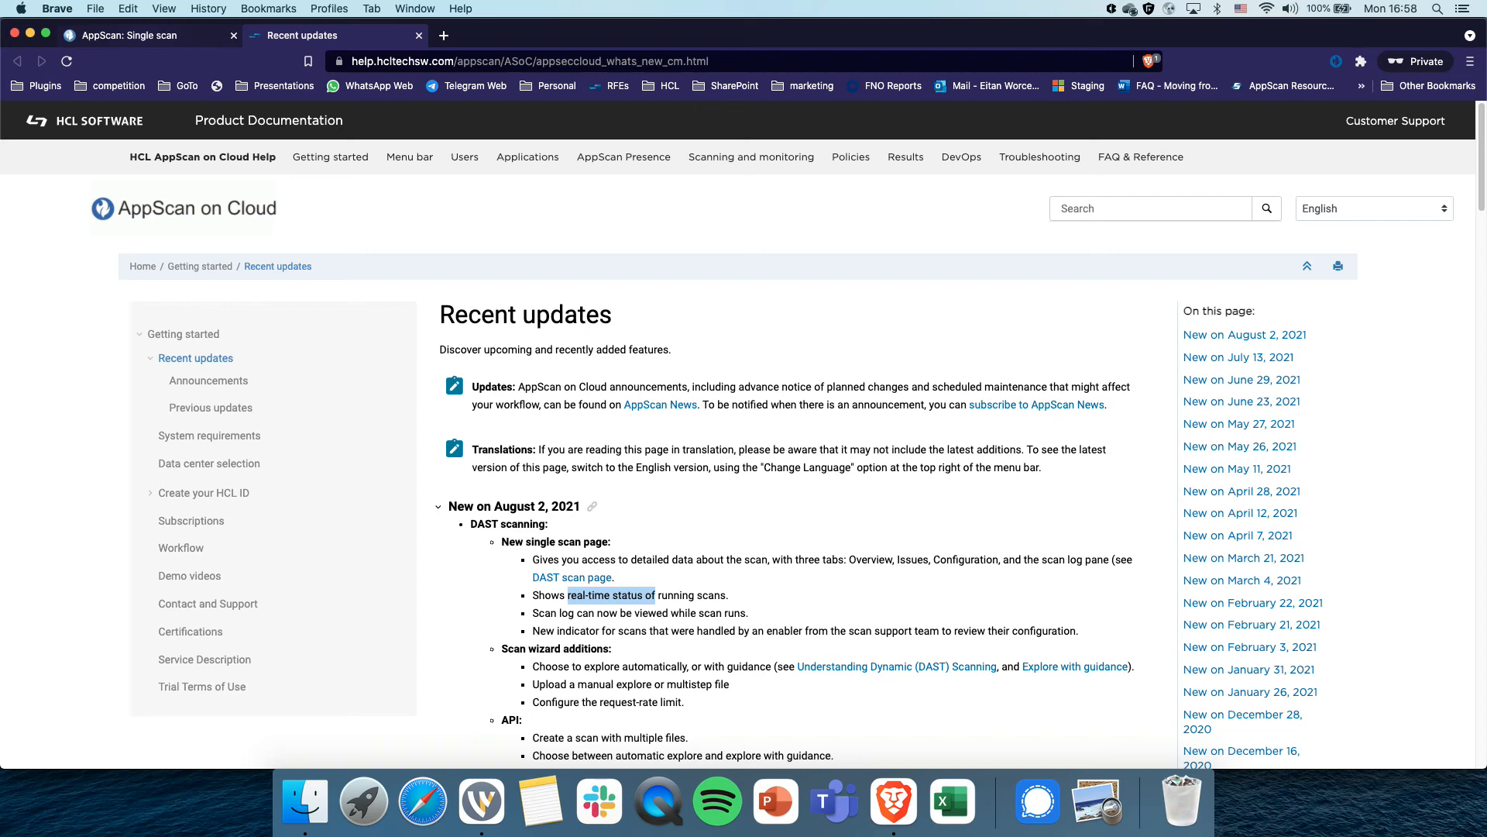
pyautogui.moveTo(502, 648); pyautogui.dragTo(592, 649)
pyautogui.scroll(-2, 593, 649)
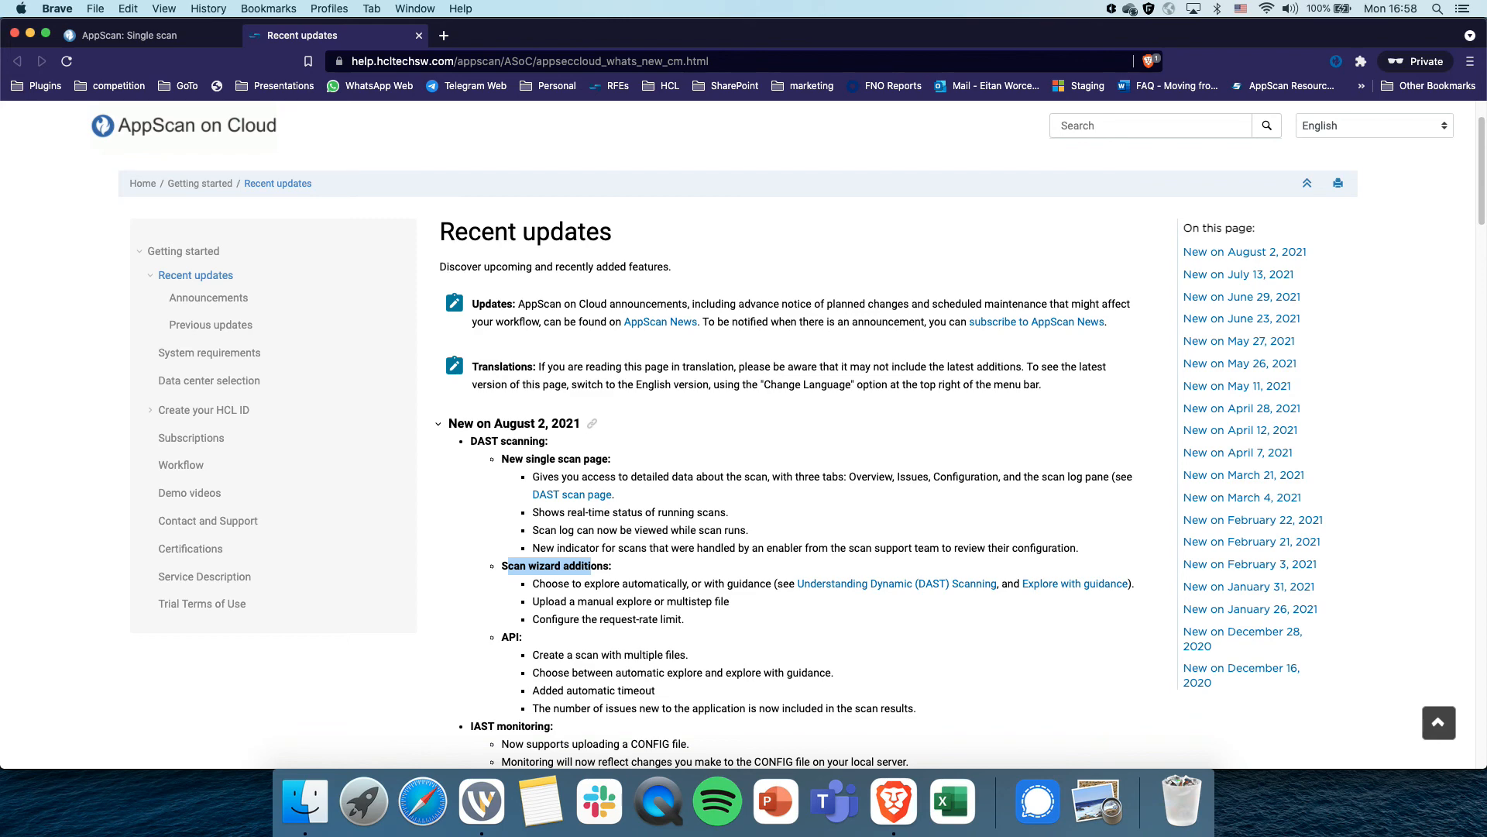
pyautogui.scroll(-2, 788, 440)
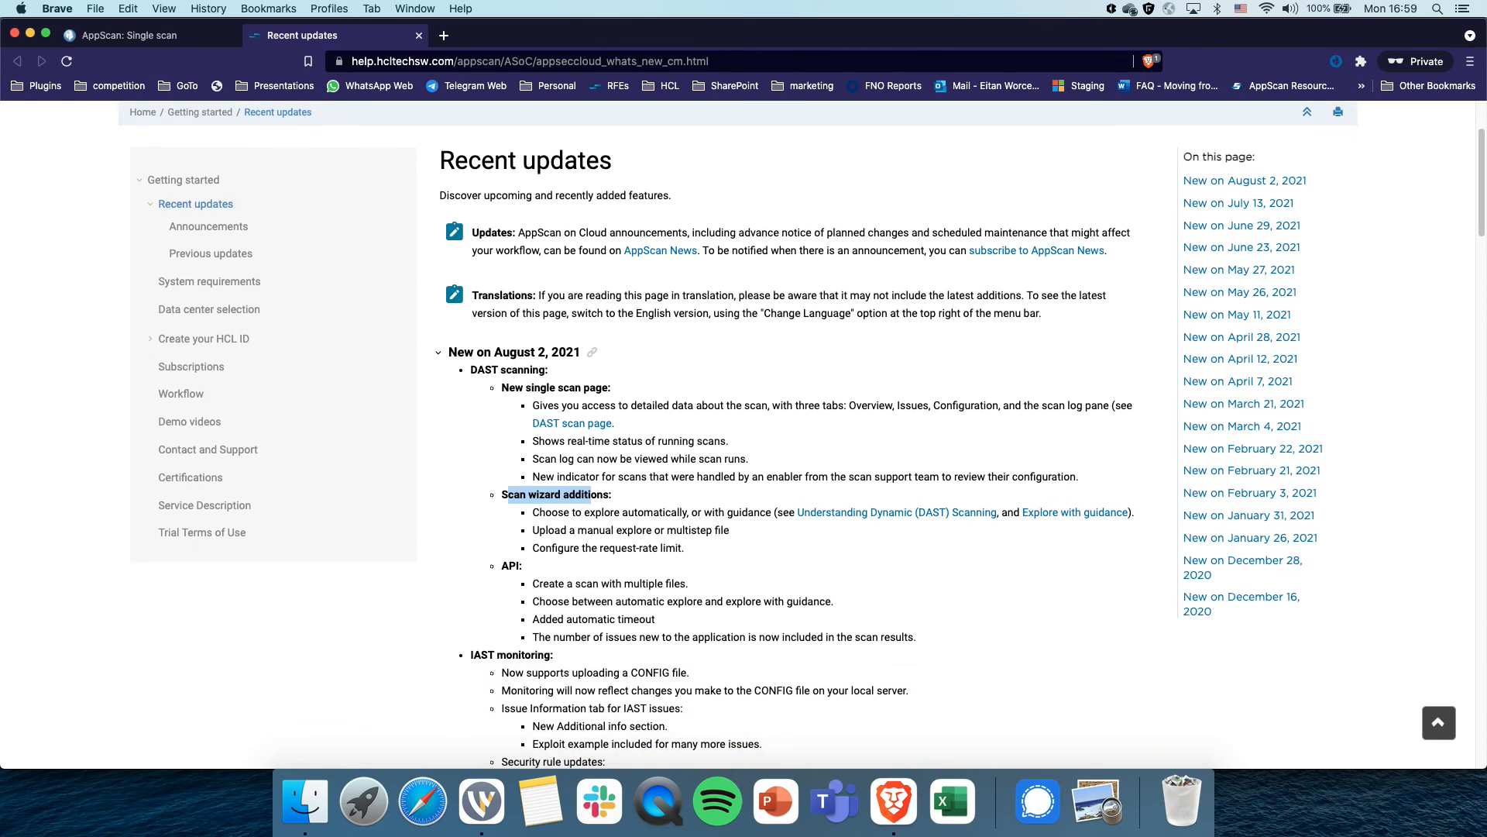
pyautogui.scroll(5, 738, 435)
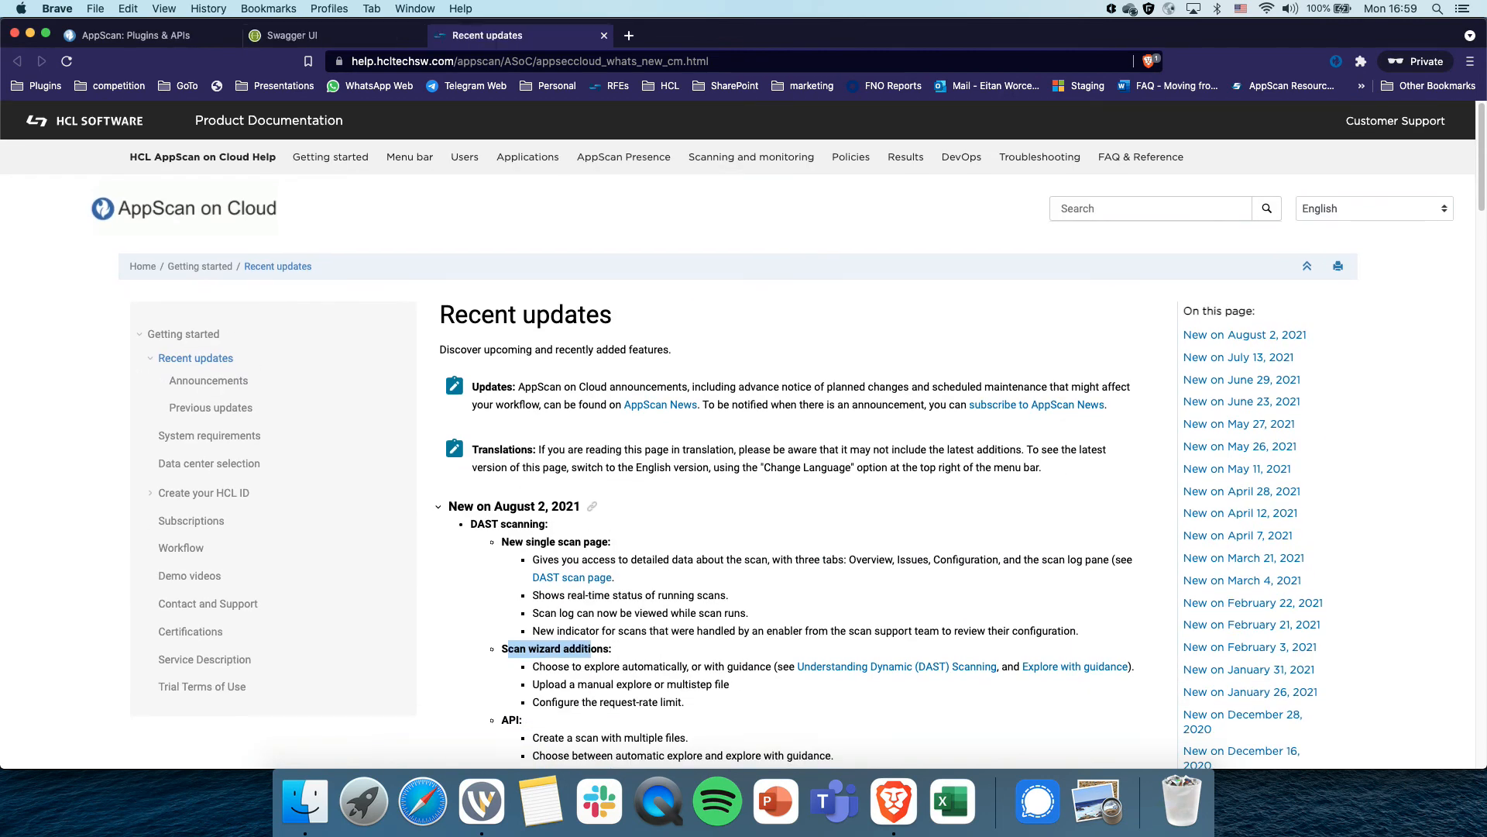
# Review the IAST monitoring updates for August 2, 2021 and highlight the word CONFIG in the note on file uploading.
pyautogui.scroll(-6, 774, 434)
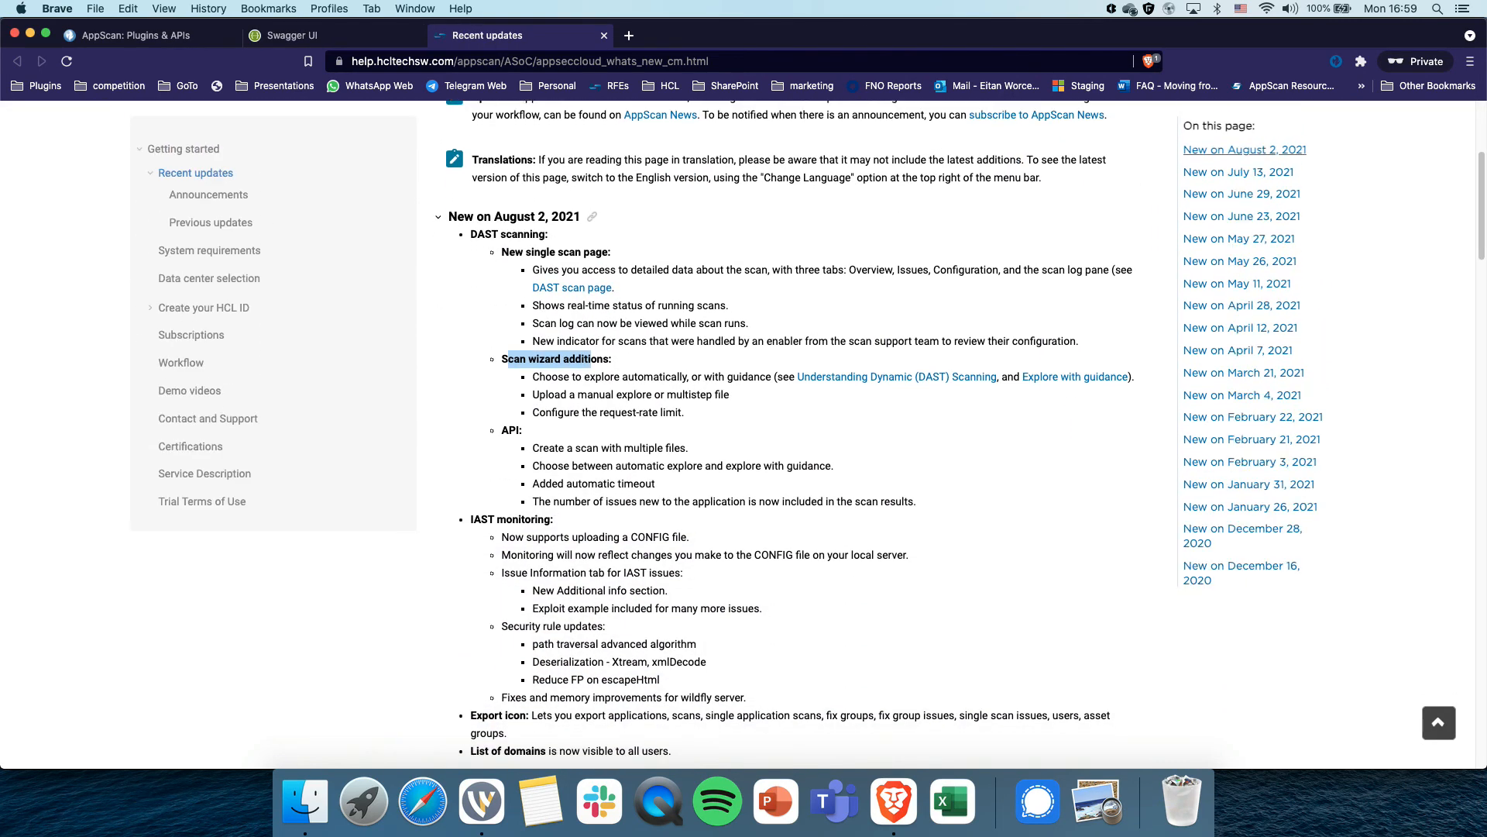
pyautogui.scroll(-1, 790, 432)
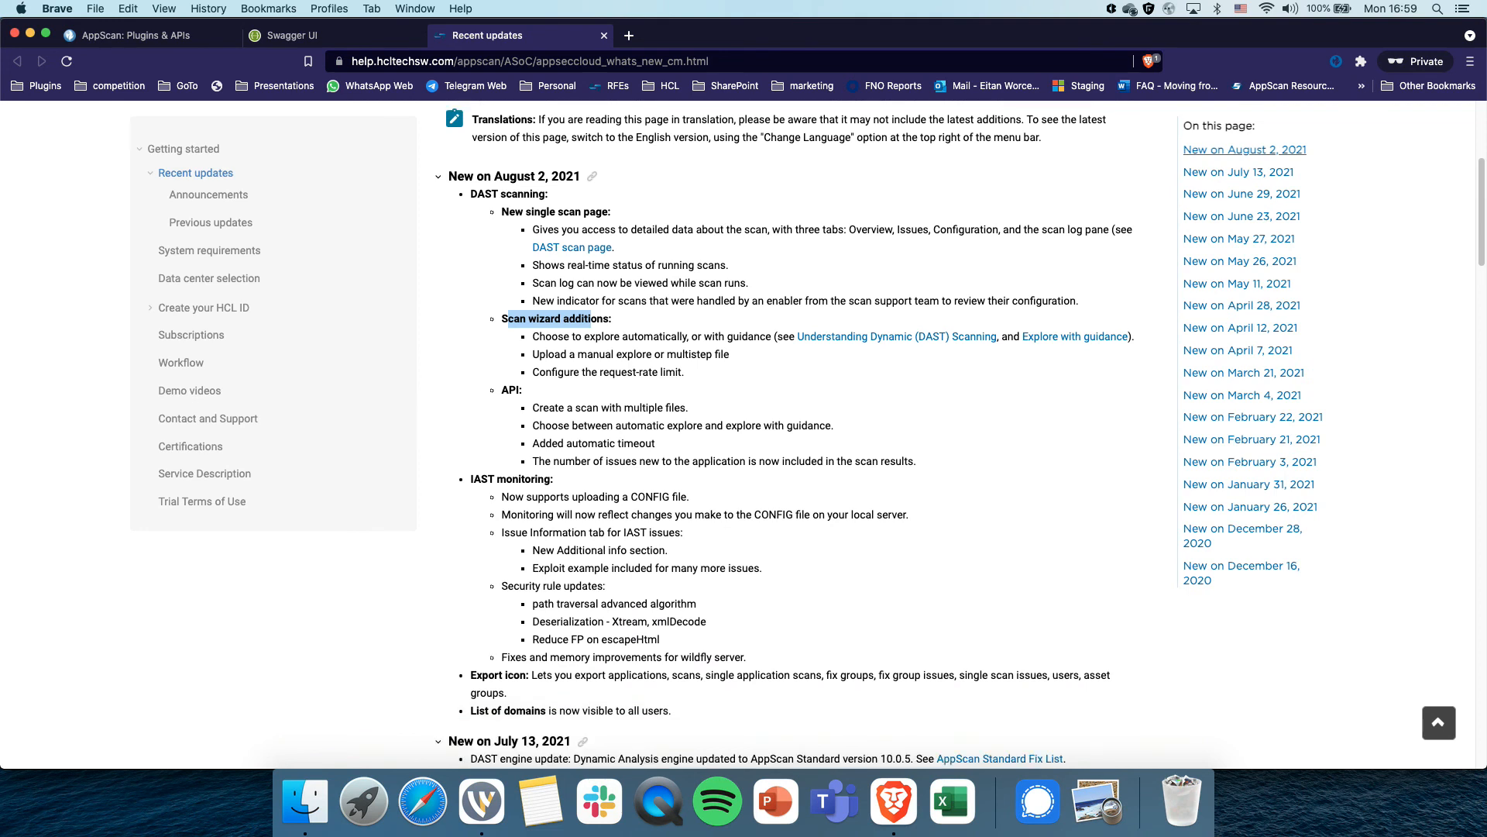
pyautogui.doubleClick(650, 497)
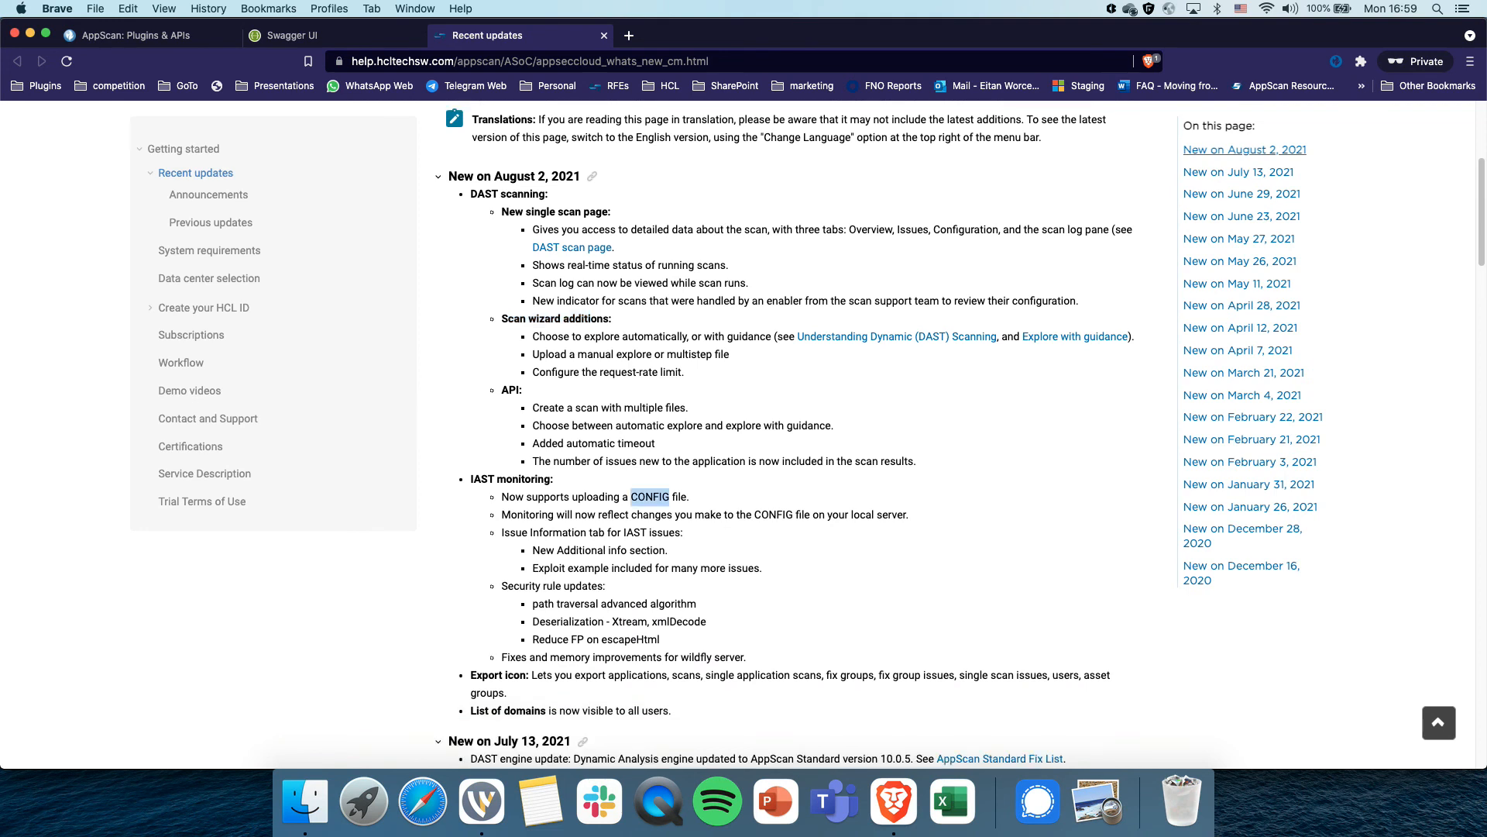